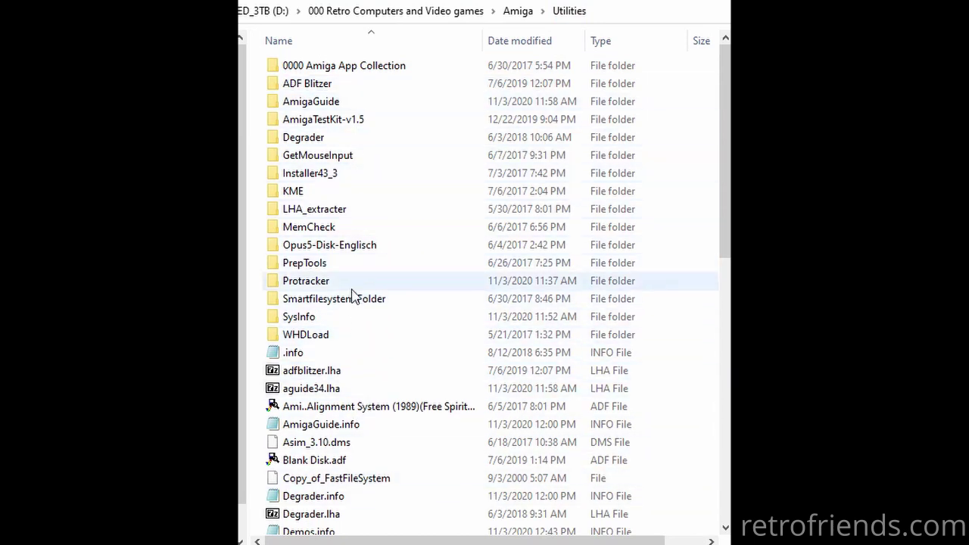
- Look through the folders and files in the Amiga Utilities folder, down to Utils.adf
click(350, 250)
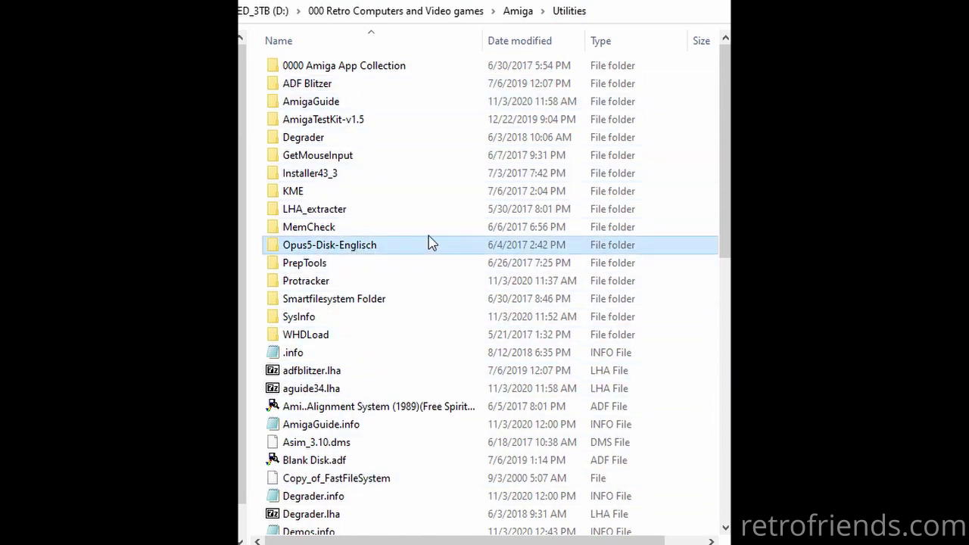
drag(726, 139, 725, 202)
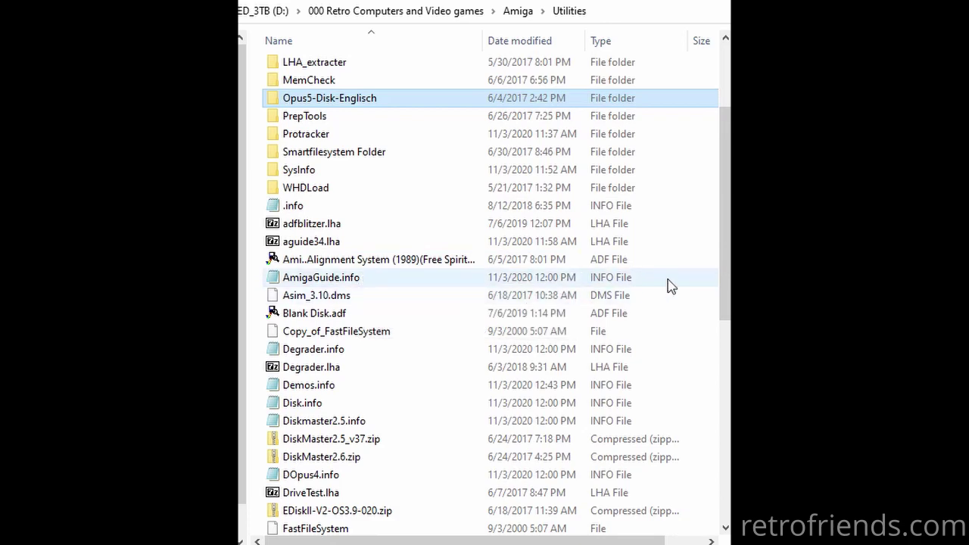
scroll(726, 269, down, 2)
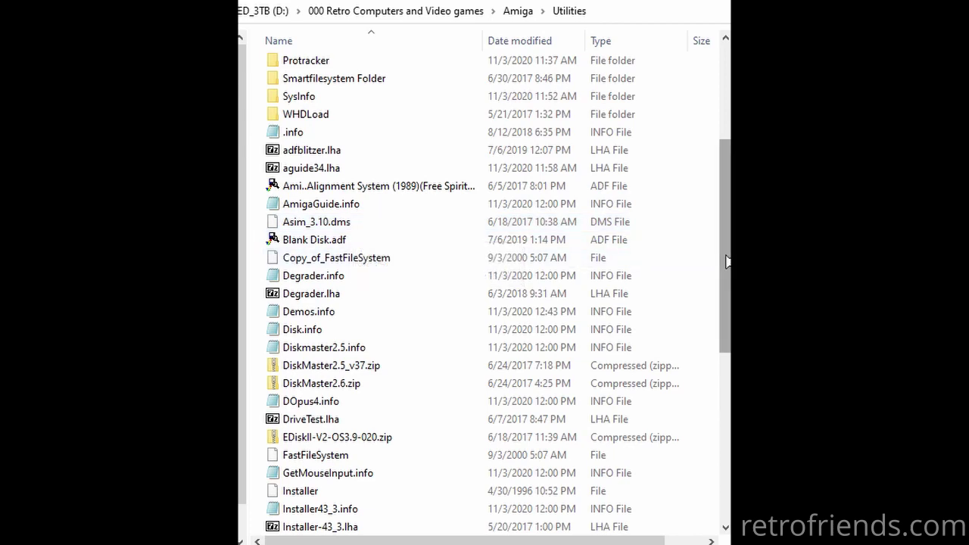
drag(725, 262, 709, 412)
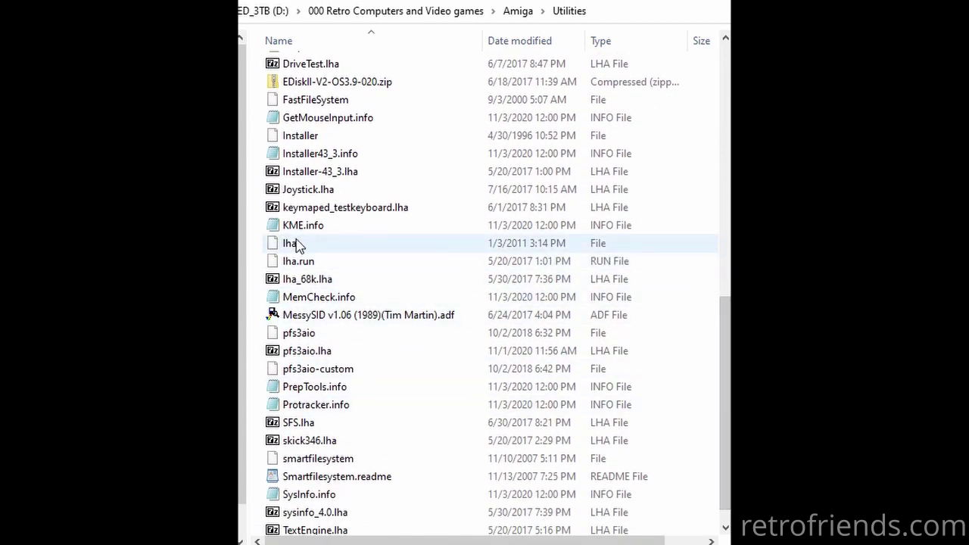
scroll(302, 240, up, 8)
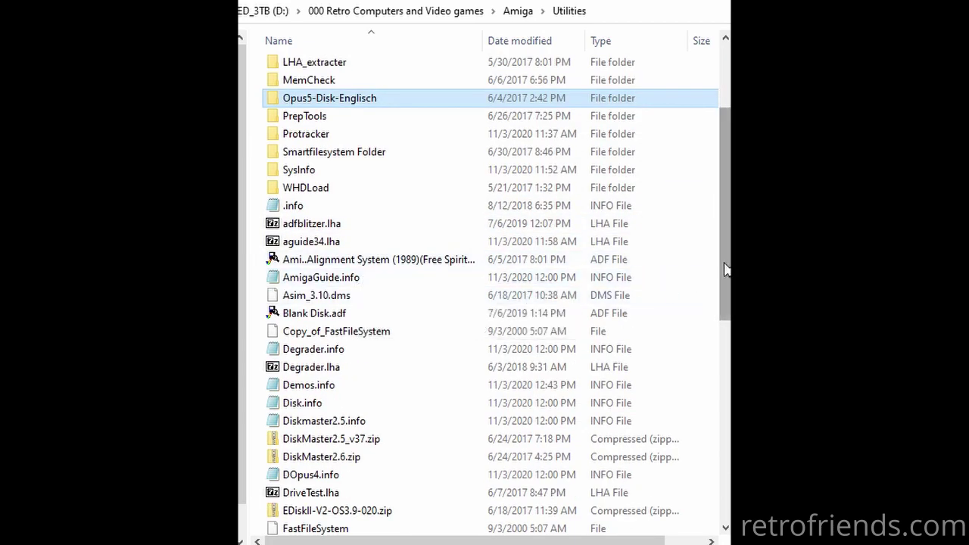
drag(724, 269, 661, 302)
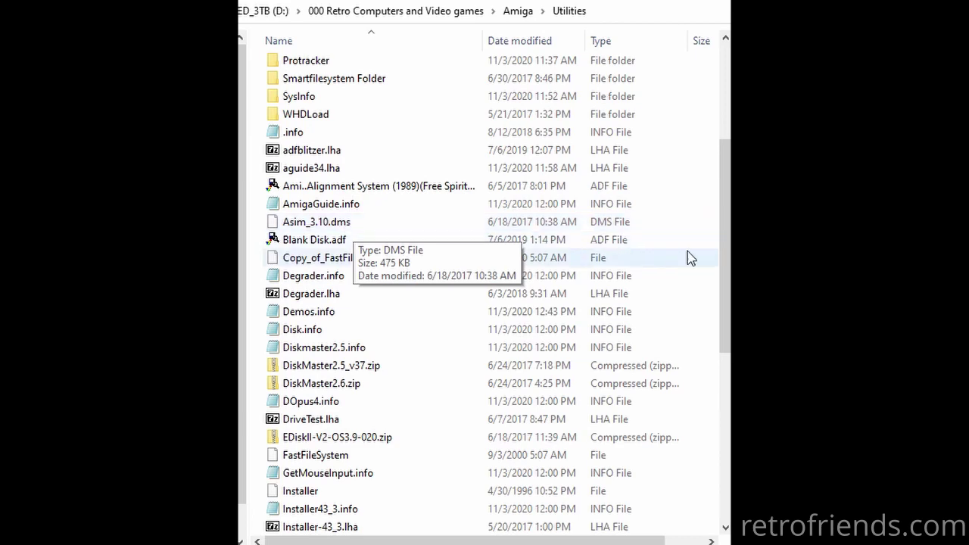
drag(724, 264, 711, 420)
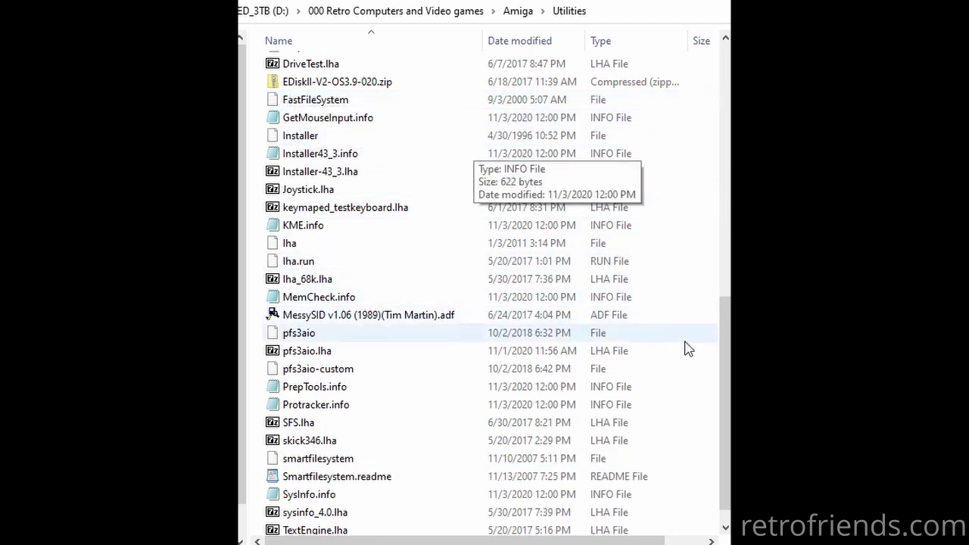
drag(724, 378, 725, 390)
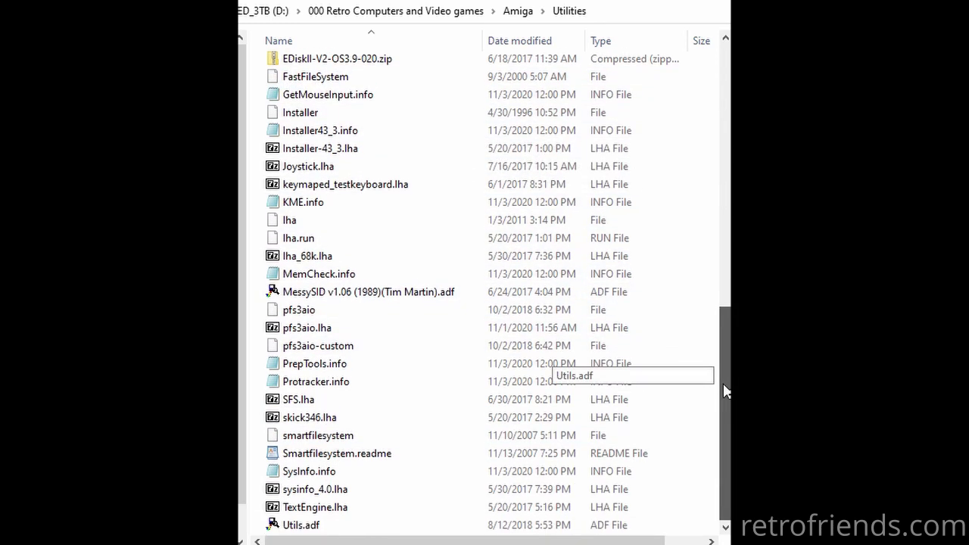
scroll(725, 391, up, 11)
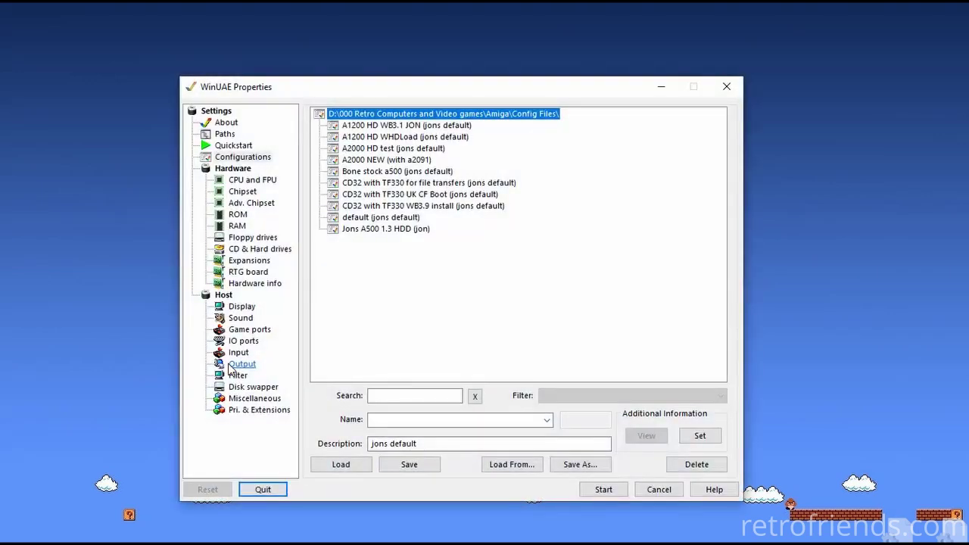
- Move the WinUAE Properties window aside and reposition the WinUAE shortcut on the free desktop area
drag(403, 86, 595, 69)
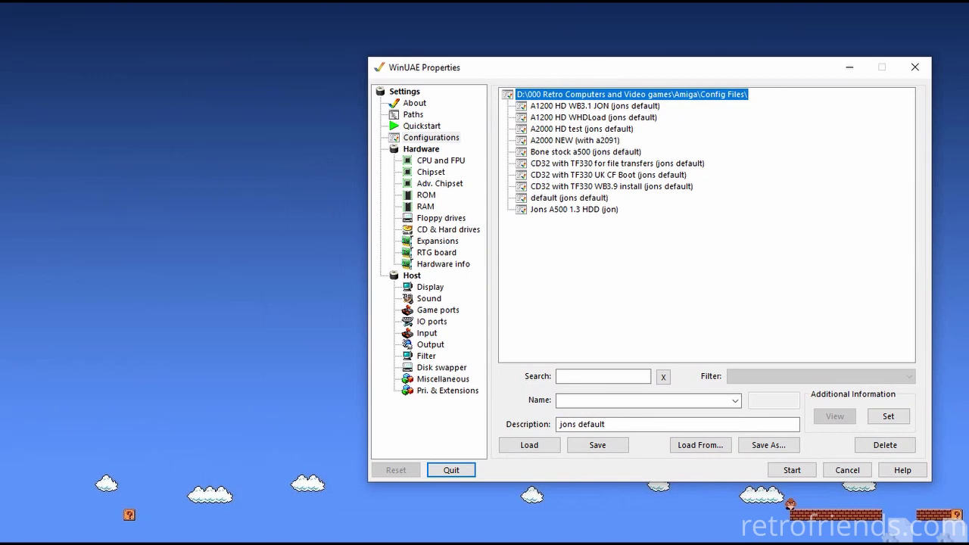
drag(141, 279, 158, 286)
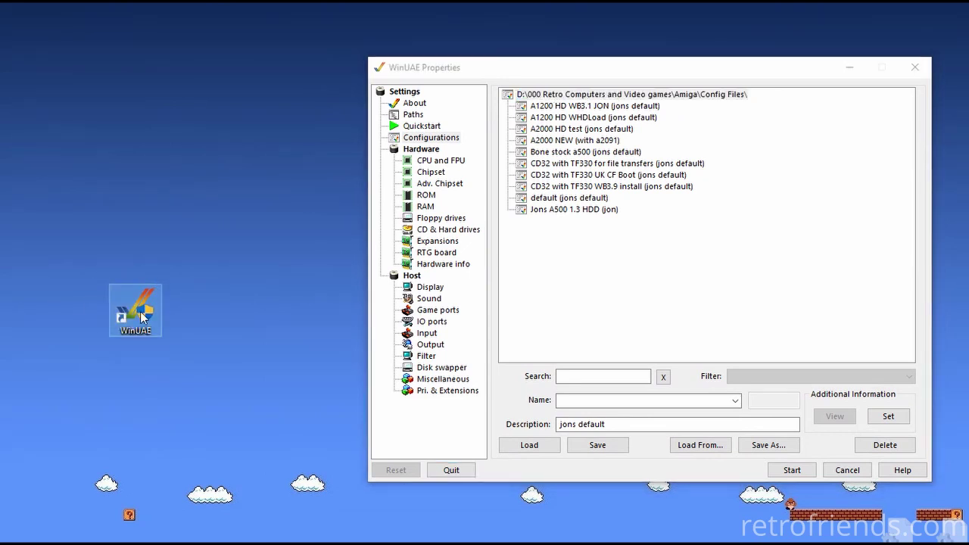
right_click(140, 311)
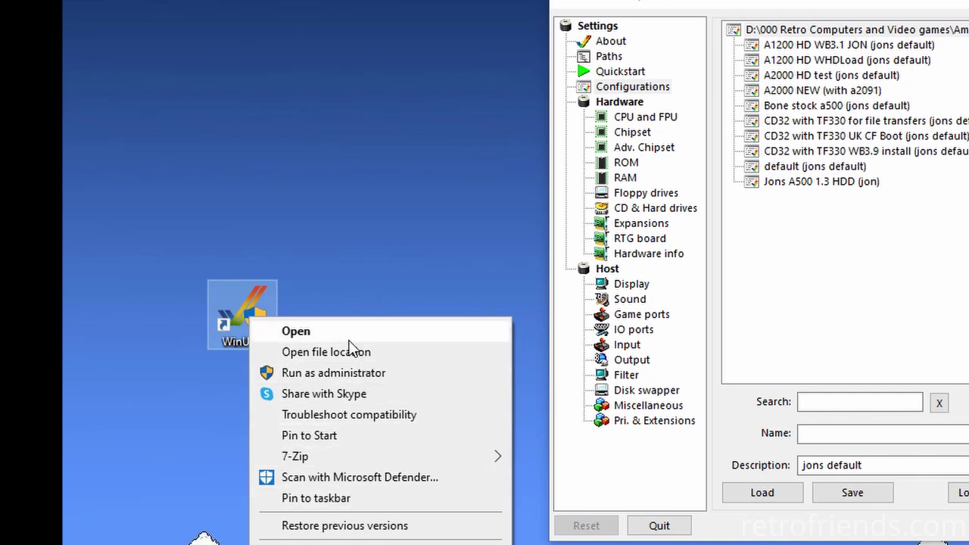
drag(241, 314, 183, 50)
- Check in the WinUAE shortcut's compatibility properties whether it runs as an administrator, and close them without changes
right_click(180, 23)
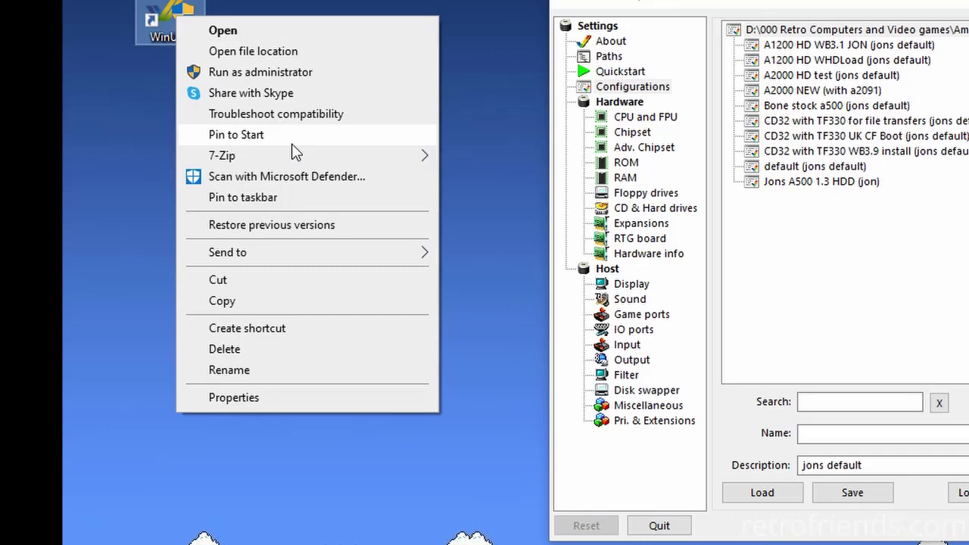
click(272, 396)
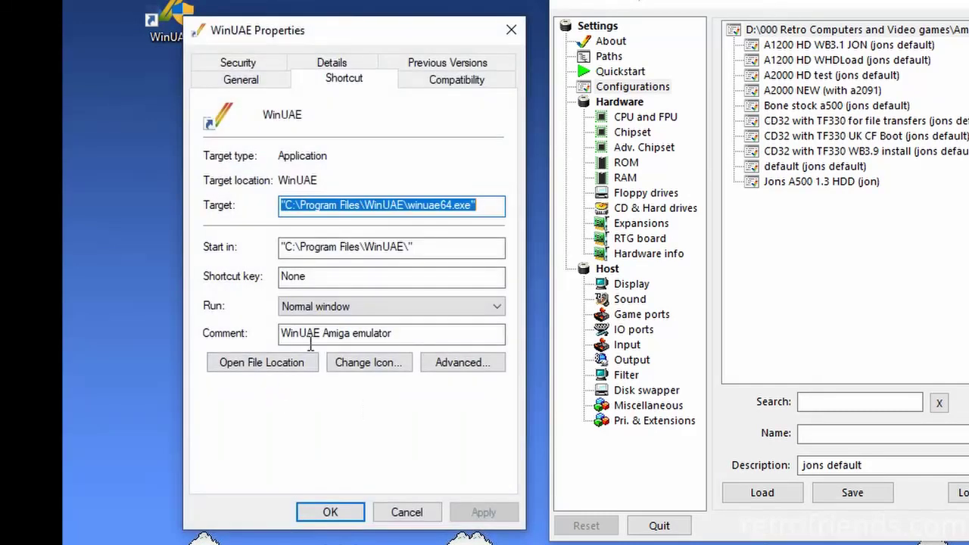
click(433, 82)
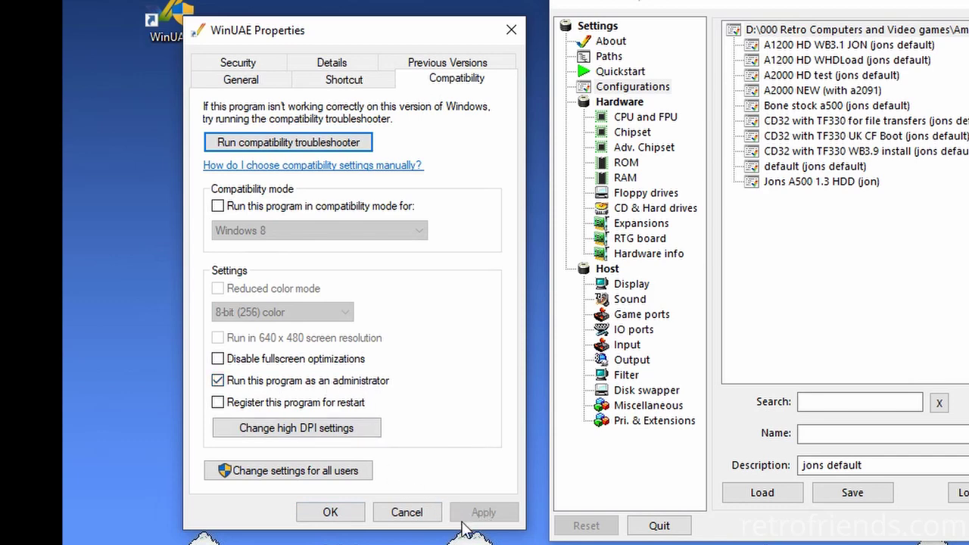
click(401, 518)
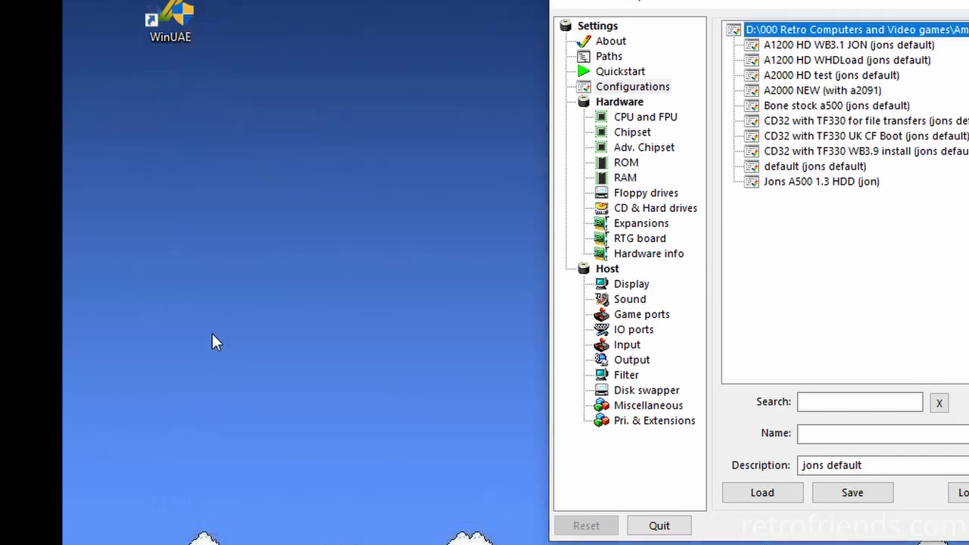
- Launch WinUAE and set the emulated CPU to 68030 with JIT enabled
double_click(170, 23)
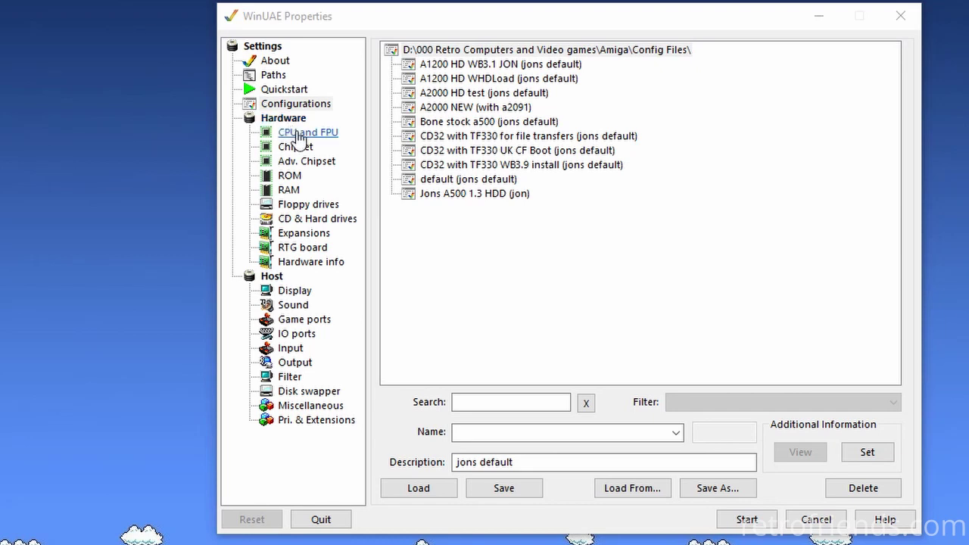
click(299, 134)
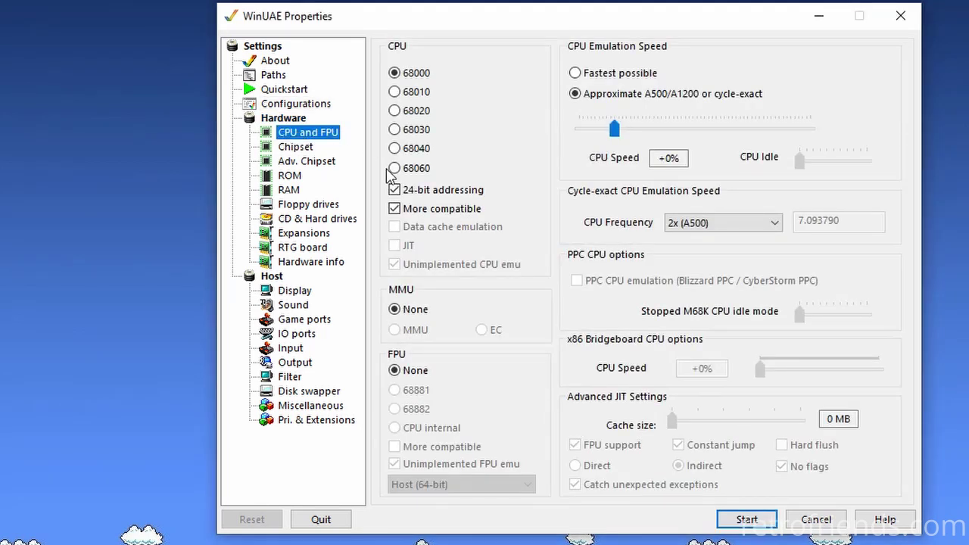
click(395, 130)
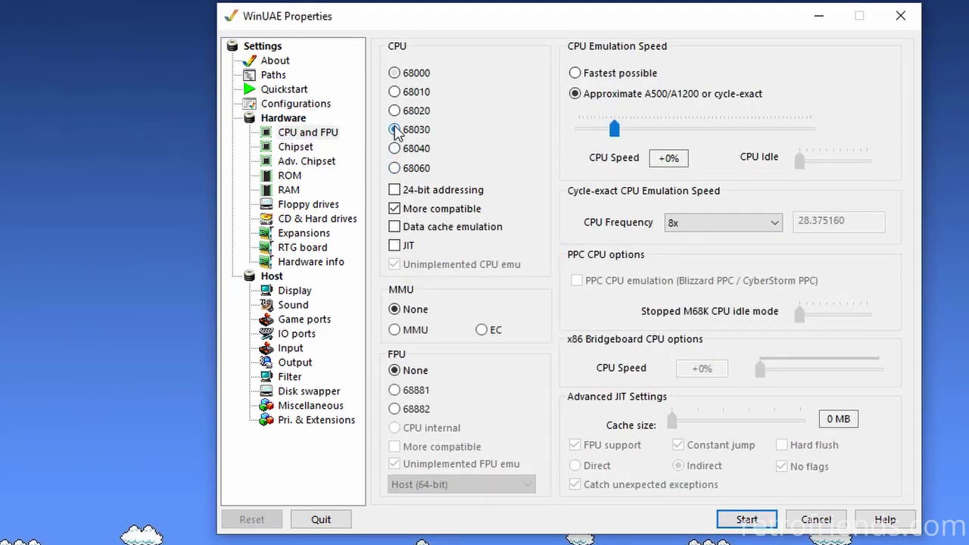
click(394, 245)
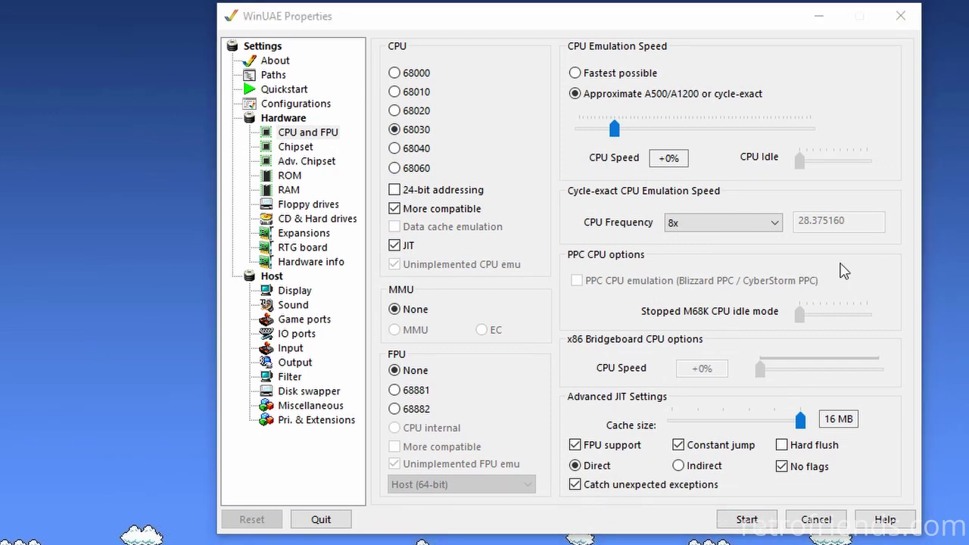
- Set the chipset to AGA and Chipset Extra to A1200
click(300, 149)
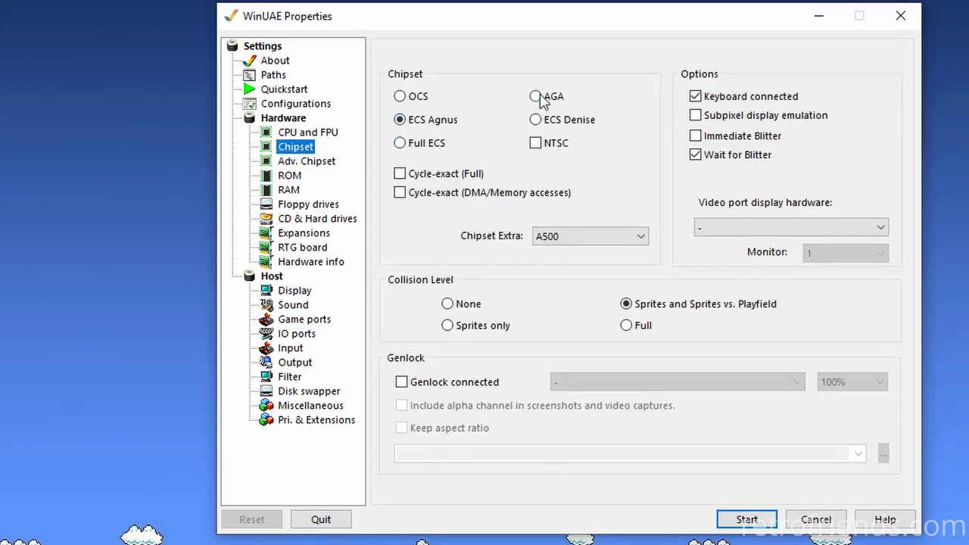
click(537, 99)
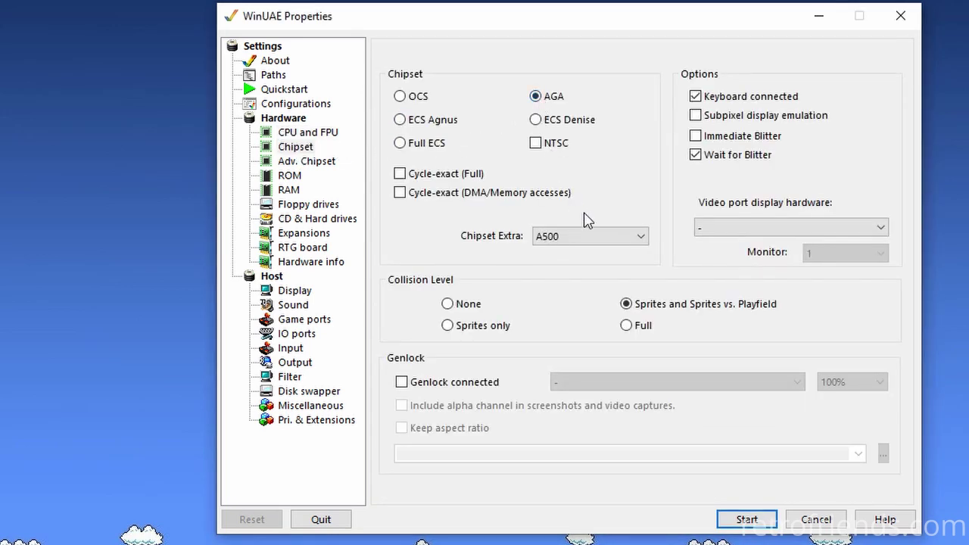
click(633, 241)
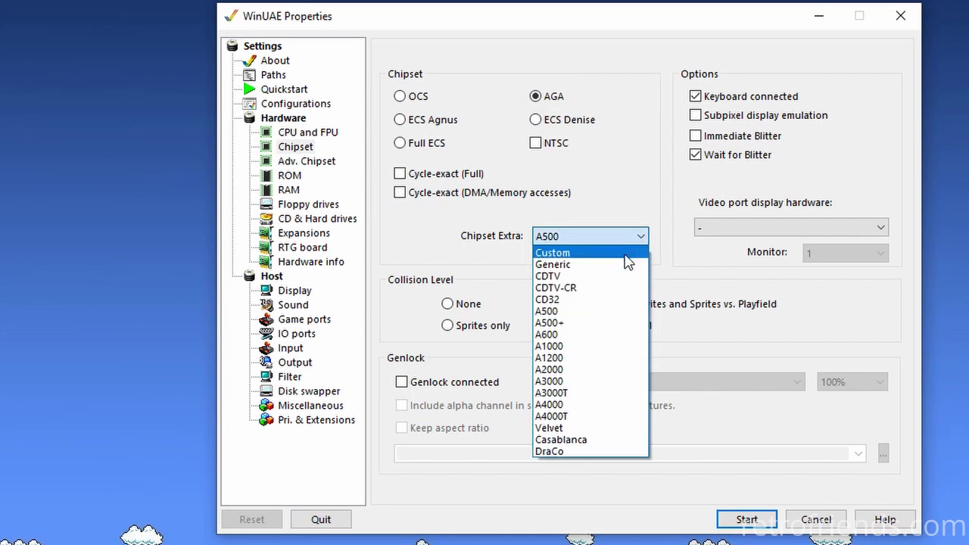
click(588, 358)
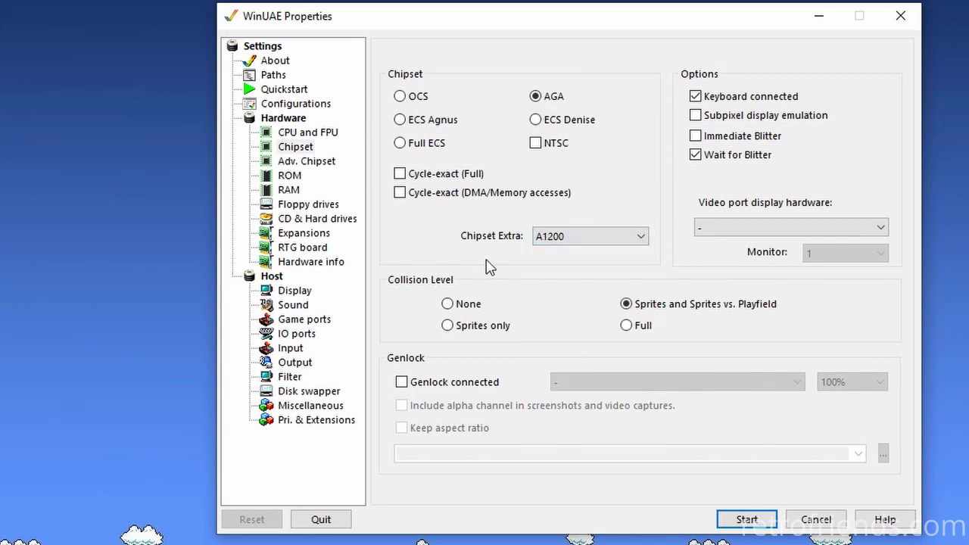
- Choose KS ROM v3.1 (A1200) rev 40.68 (512k) as the main ROM file
click(287, 176)
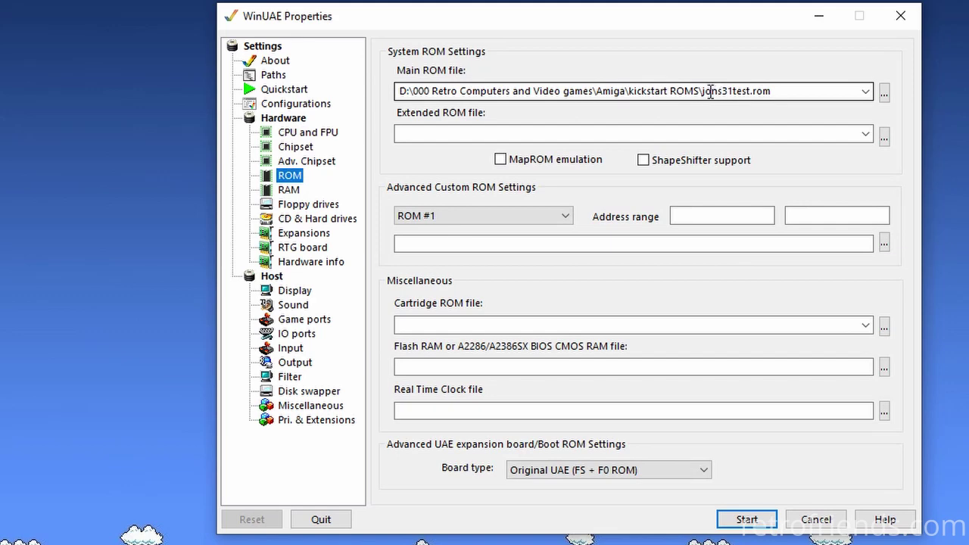
click(865, 91)
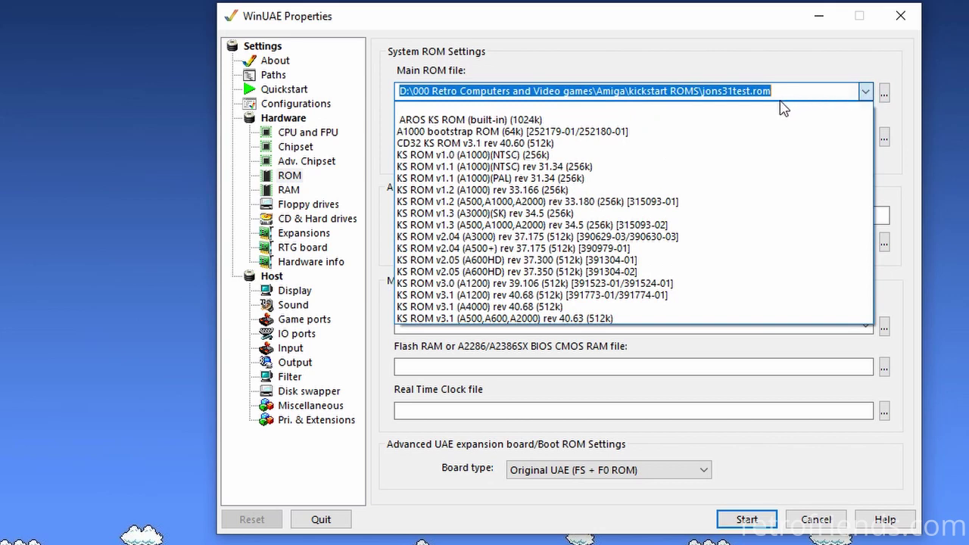
click(503, 295)
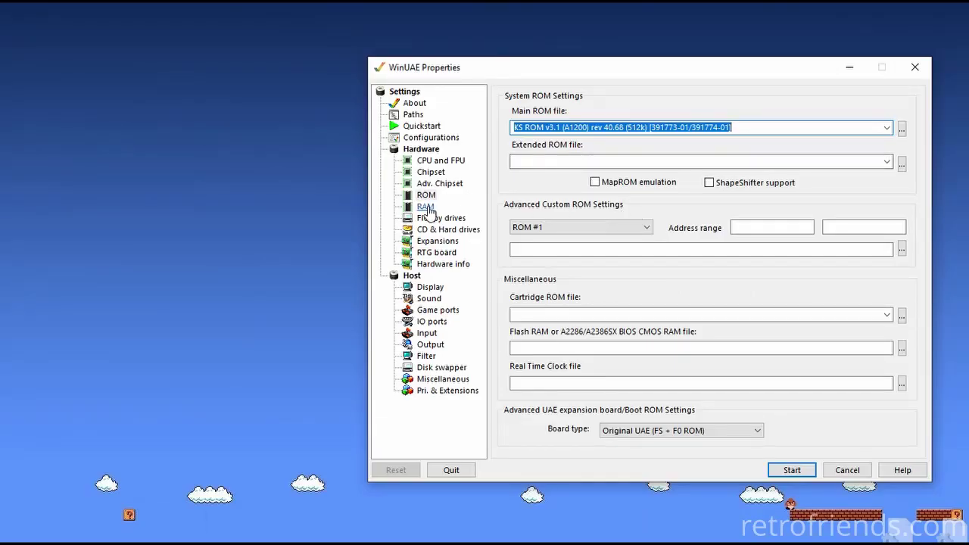
- Set the Chip memory to 2 MB and the Z3 Fast memory to 64 MB
click(289, 189)
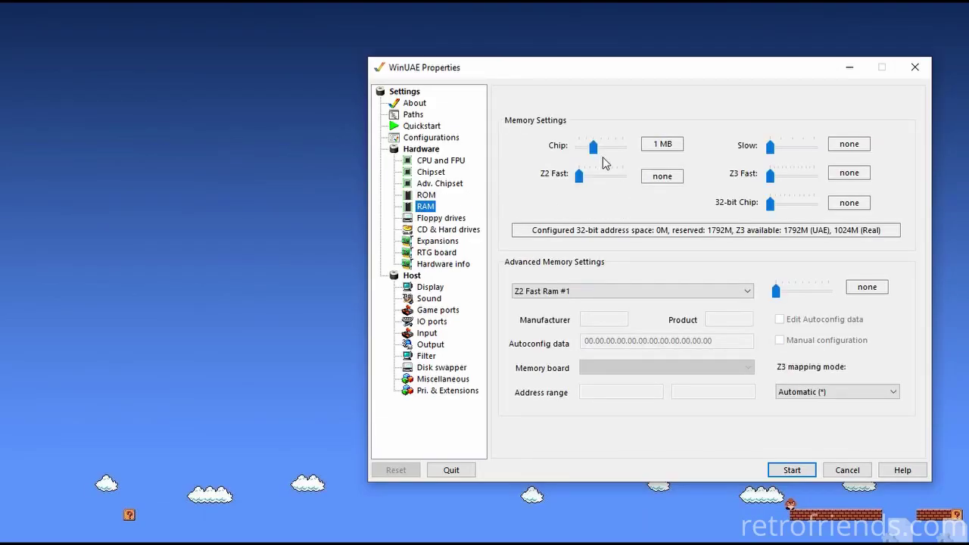
drag(594, 147, 608, 149)
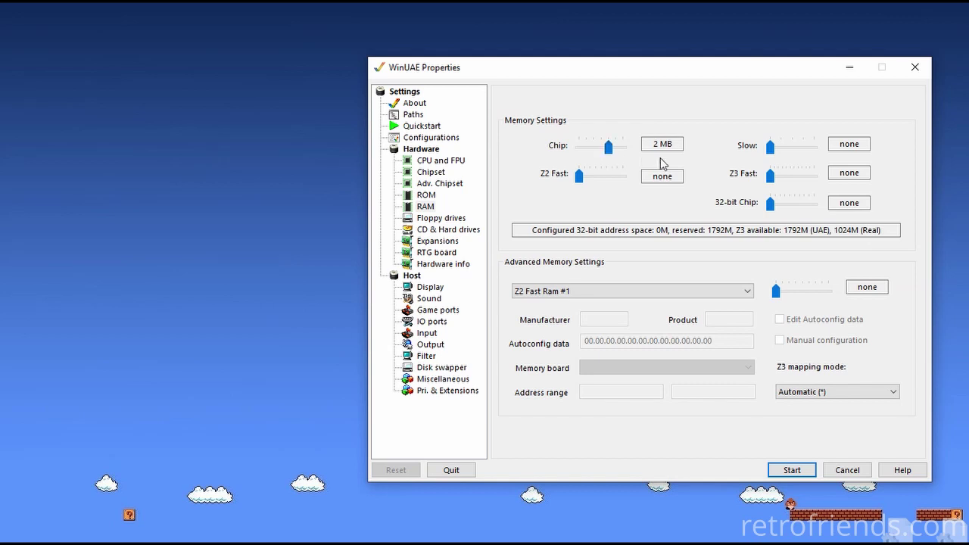
drag(771, 175, 801, 177)
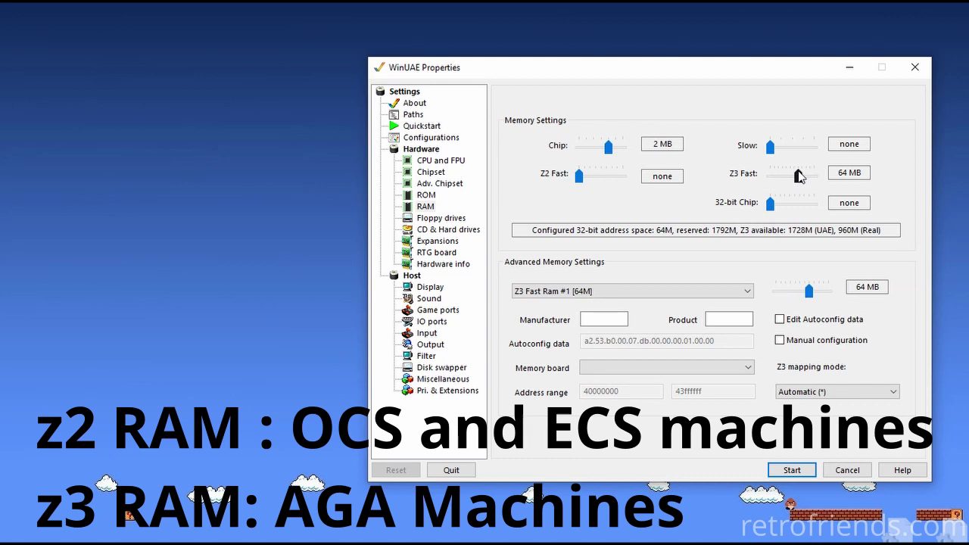
- Set the floppy drive emulation speed to Turbo
click(445, 222)
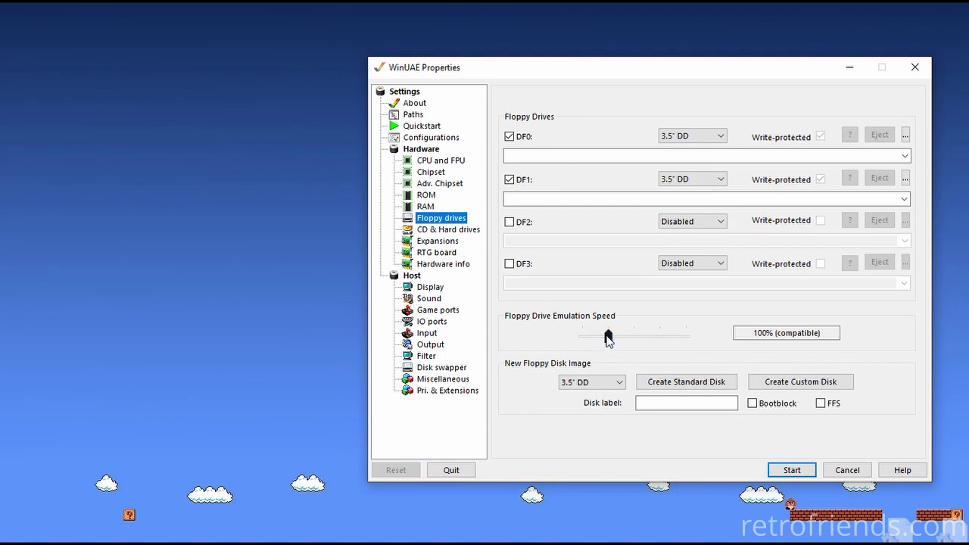
drag(610, 338, 589, 338)
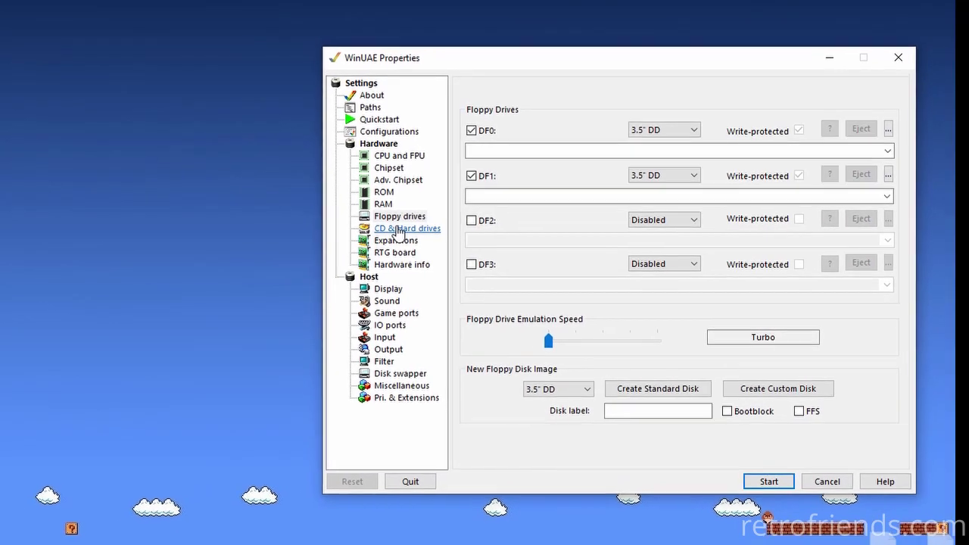
- Start adding a PC directory as a drive with device name PC1 and volume label Utilities
click(439, 231)
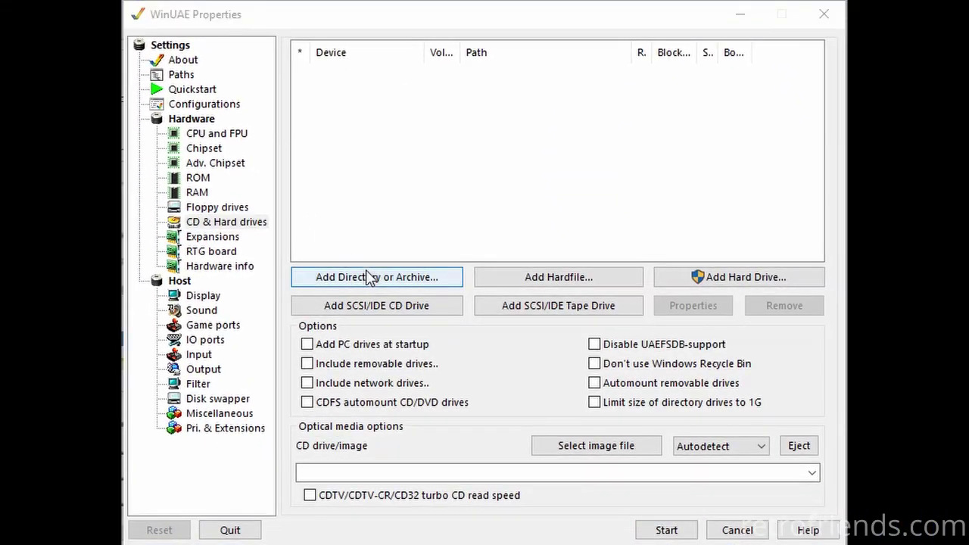
click(412, 275)
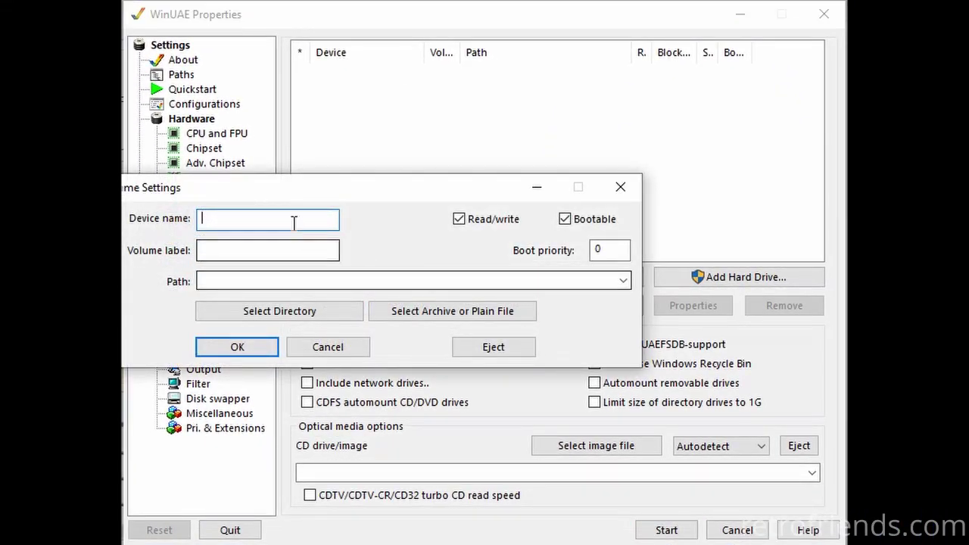
text(PC1)
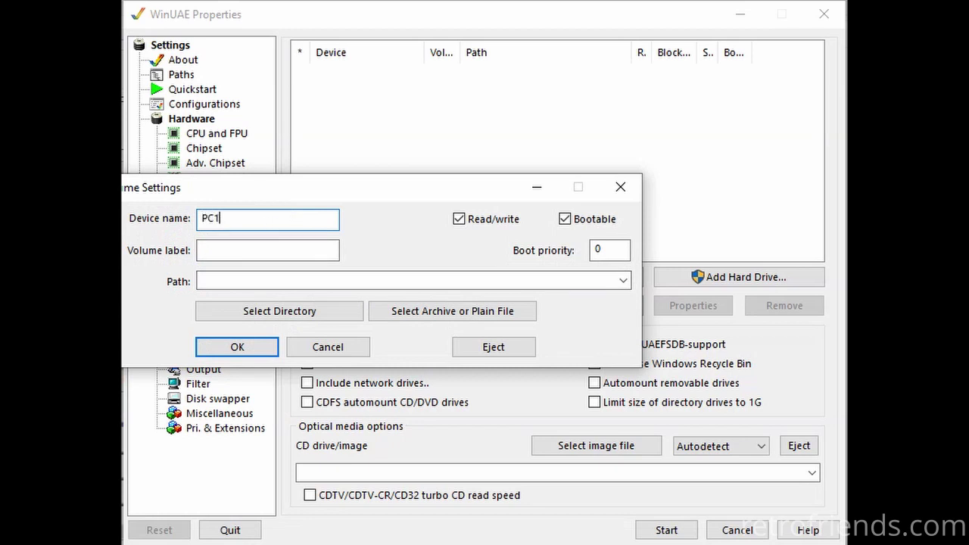
key(Tab)
text(Utilities)
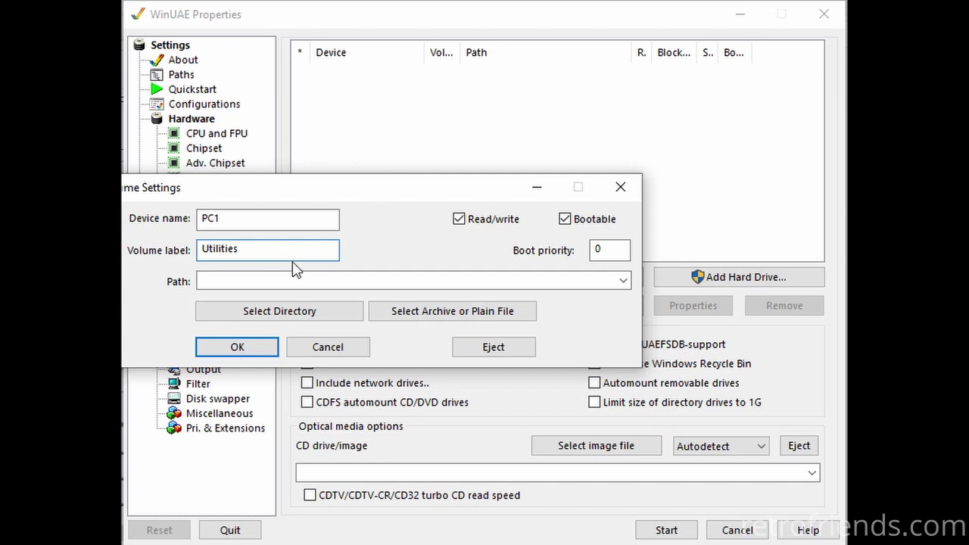
- Set the drive's path to the Utilities folder inside the Amiga directory and add it as non-bootable
click(298, 312)
click(567, 249)
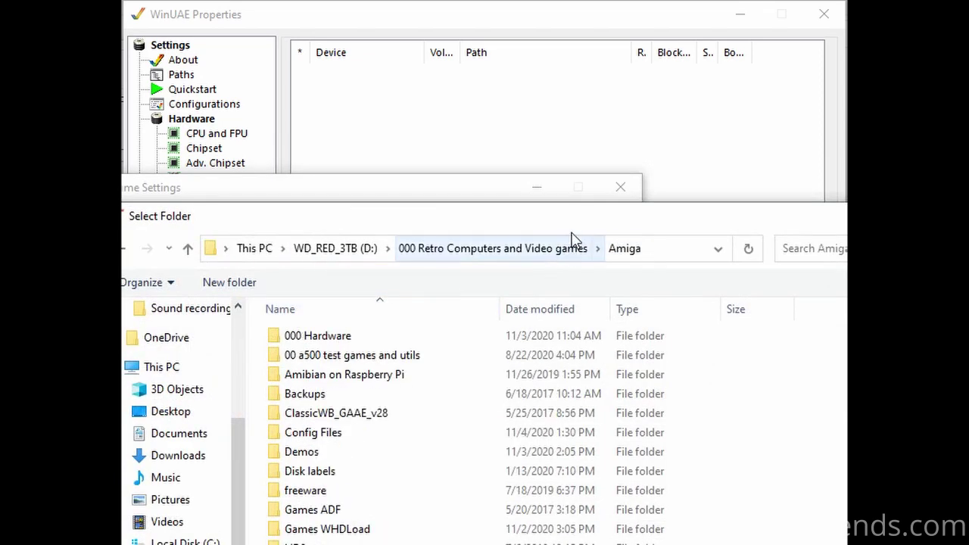
drag(573, 225, 548, 0)
scroll(341, 242, down, 2)
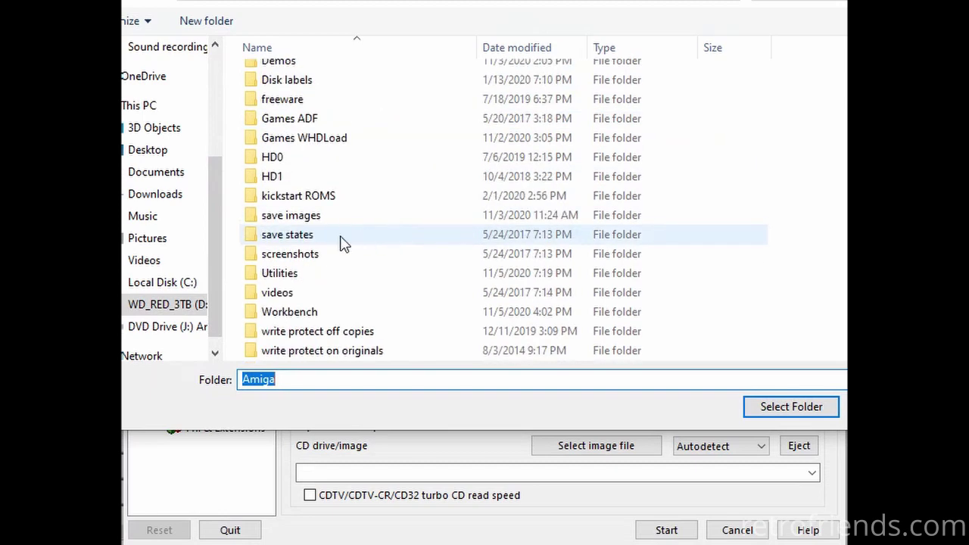
click(280, 274)
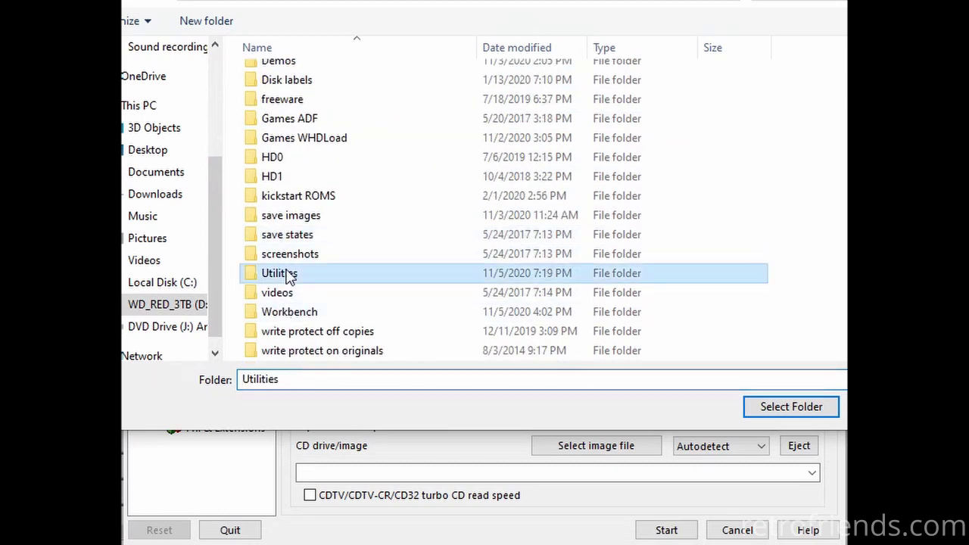
click(783, 410)
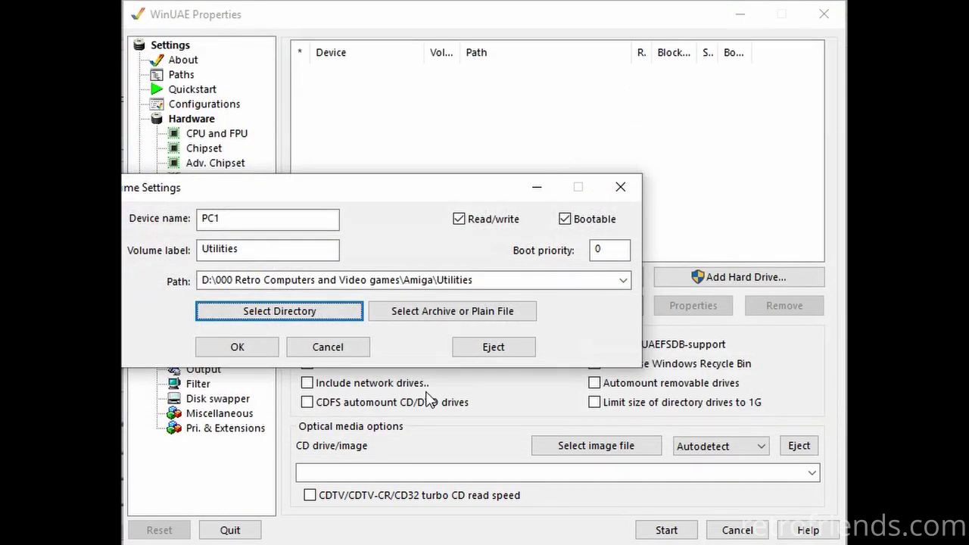
click(564, 219)
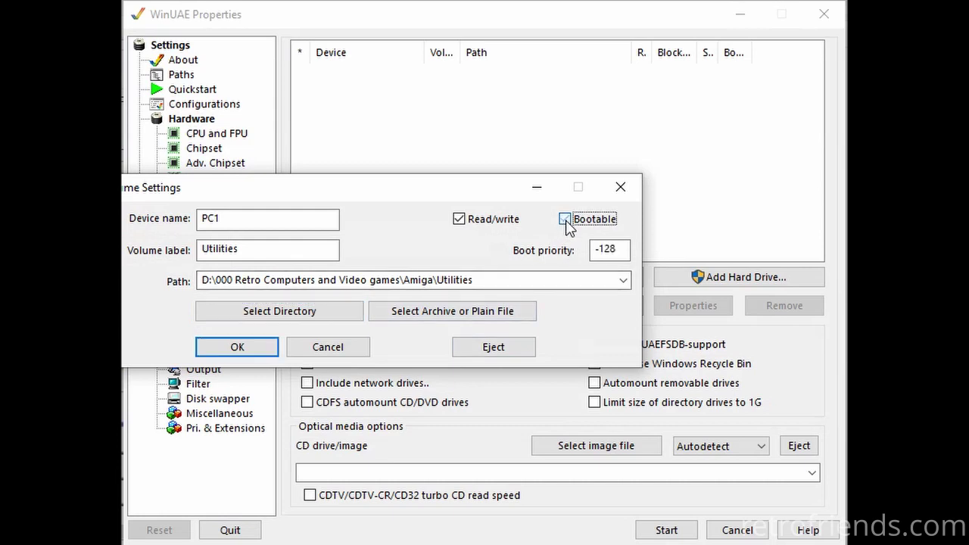
click(237, 347)
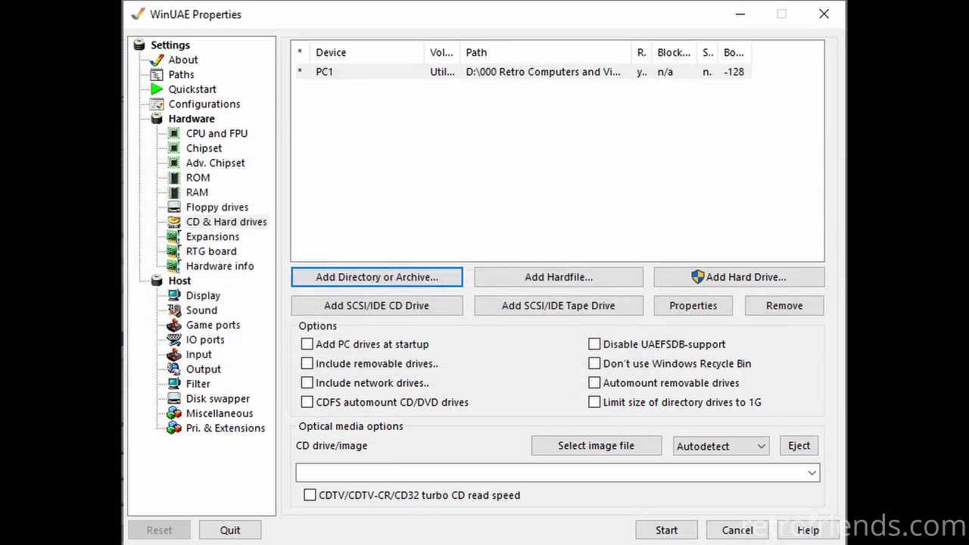
- Save the current settings as a configuration named New CF/SD Setup
click(196, 107)
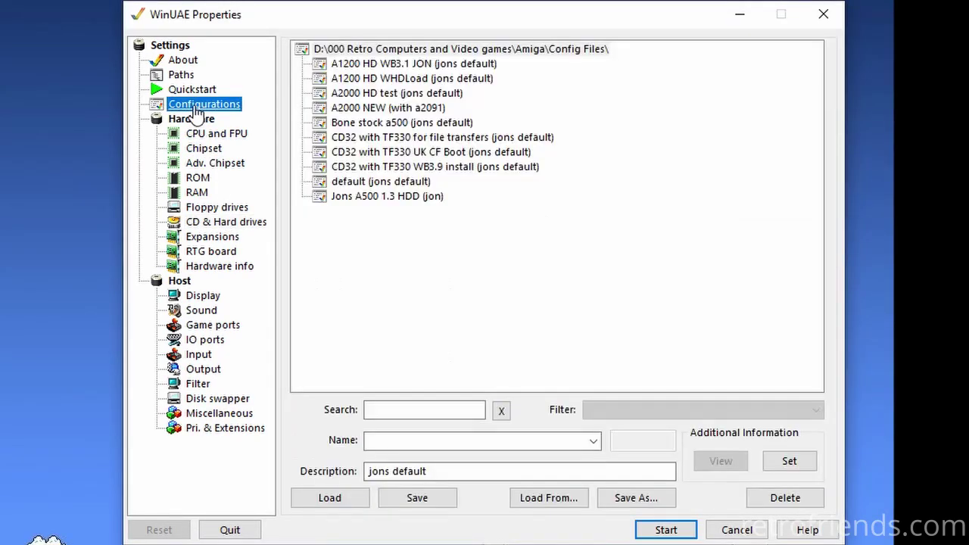
click(427, 437)
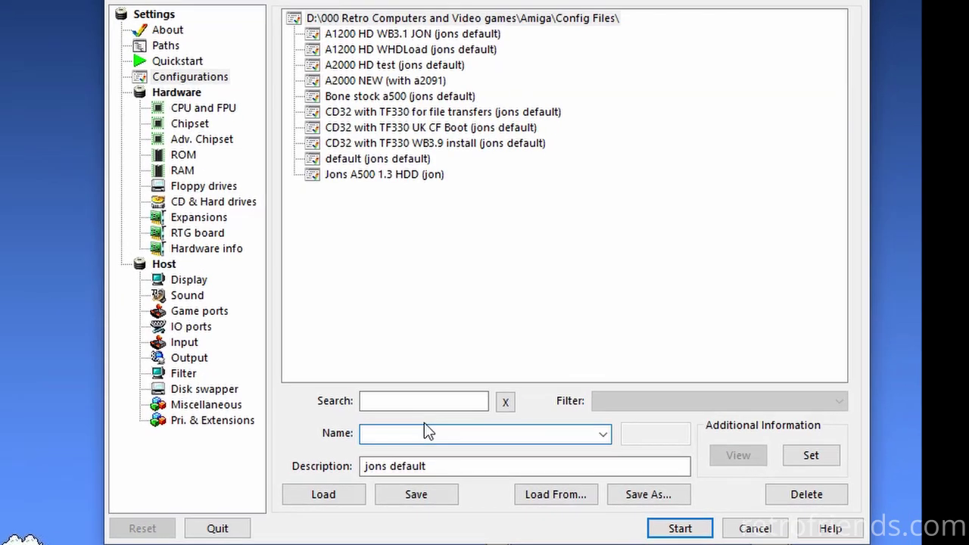
text(N)
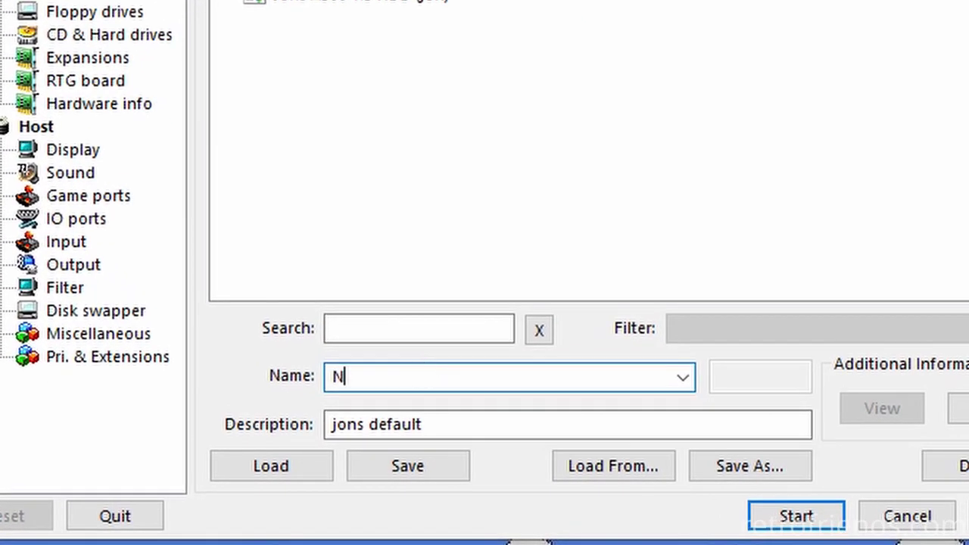
text(ew CF)
key(BackSpace)
text(/SD S)
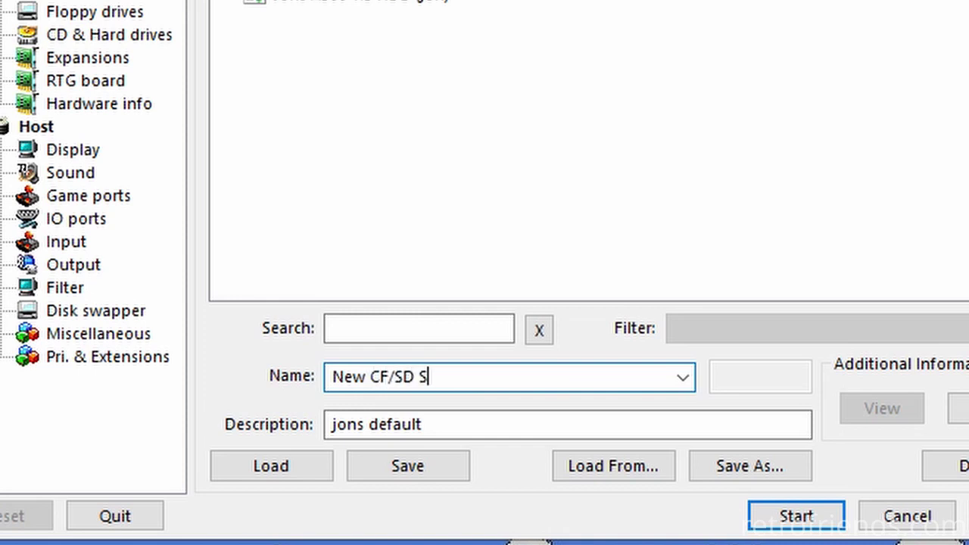
text(etup)
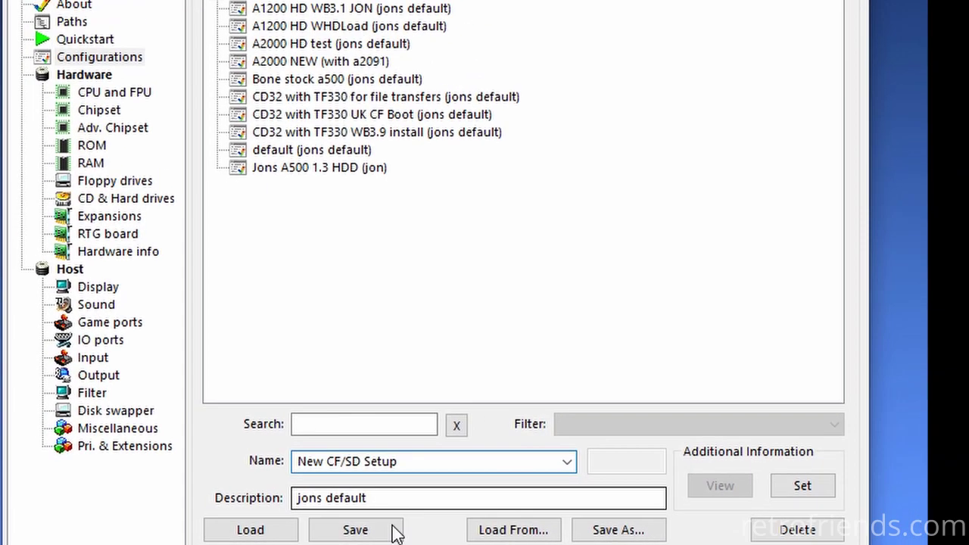
click(394, 475)
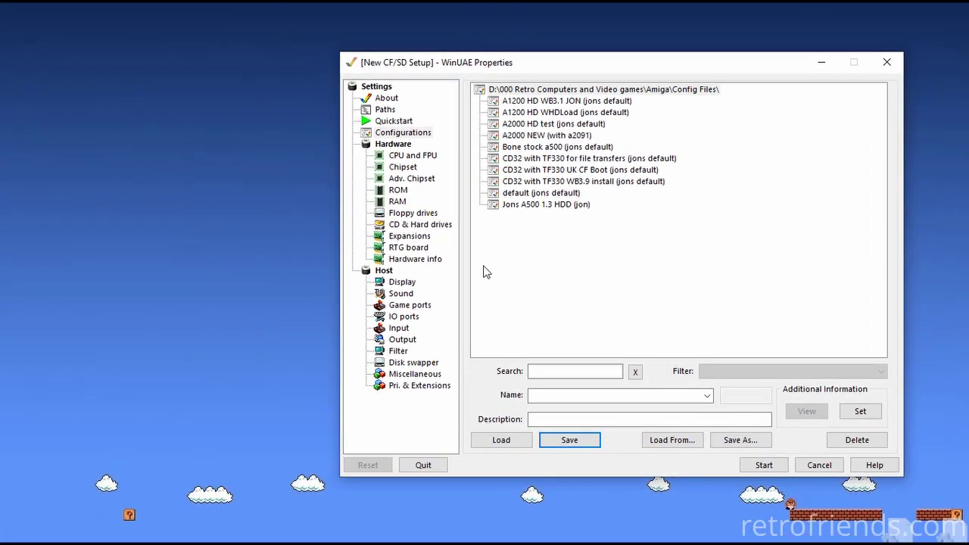
- Add the 7.5G Generic Compact Flash card as a hard drive on the UAE (uaehf.device) controller
click(419, 226)
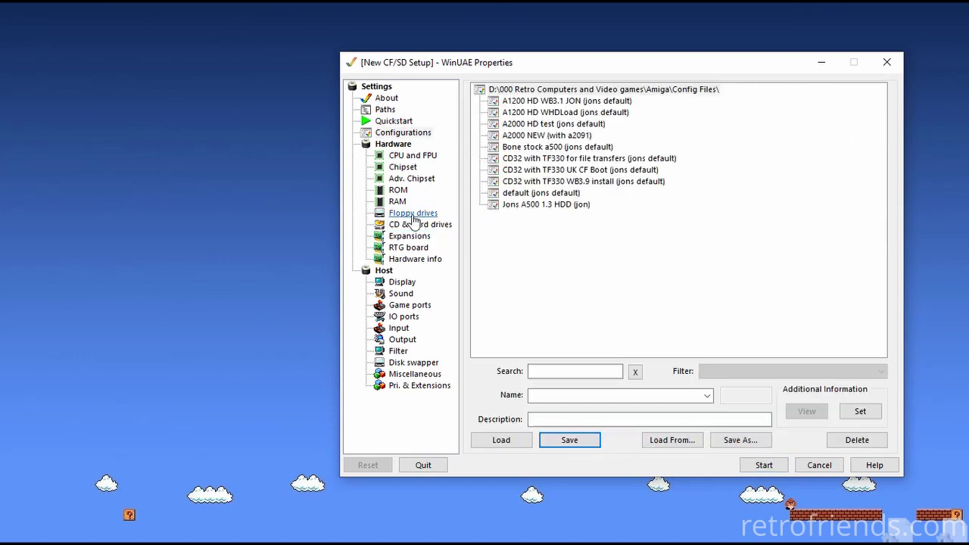
click(417, 226)
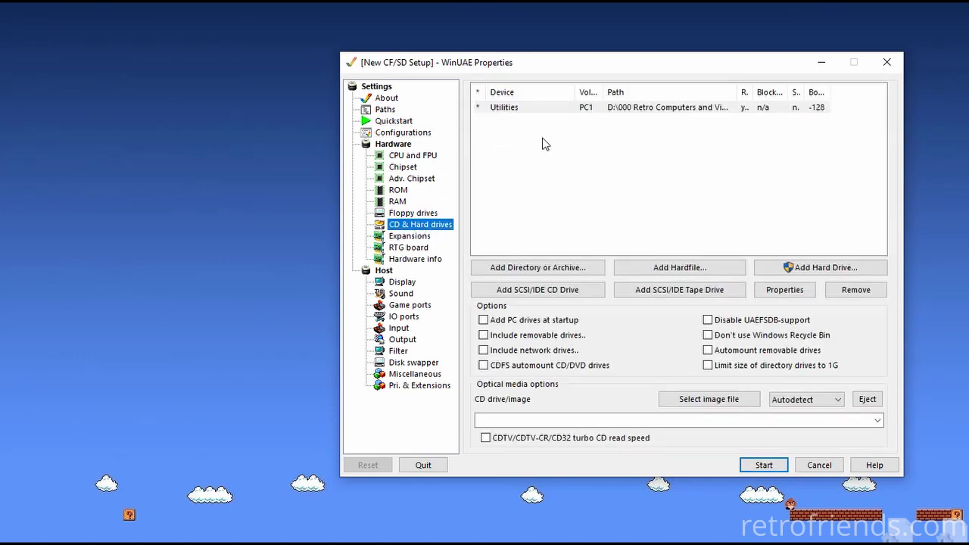
click(805, 268)
click(790, 268)
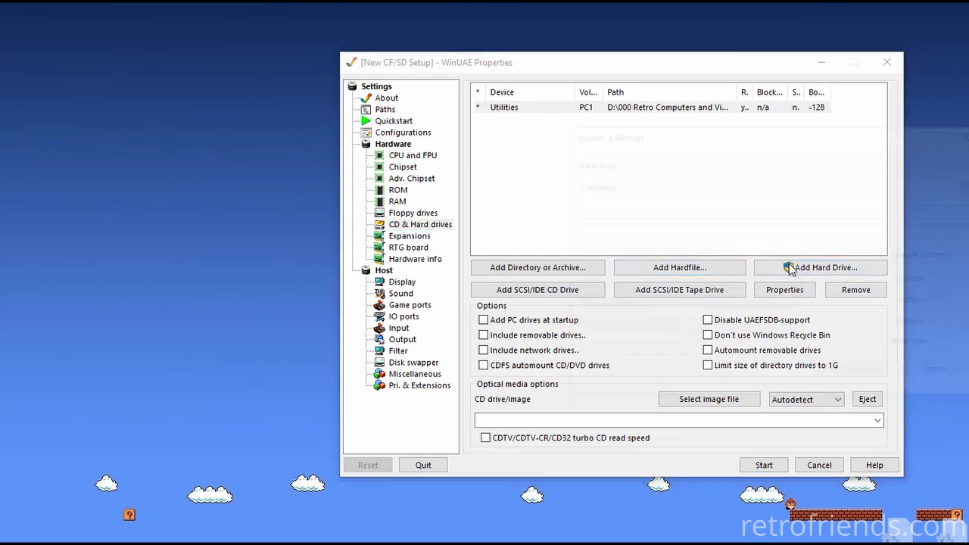
drag(699, 133, 594, 142)
click(577, 165)
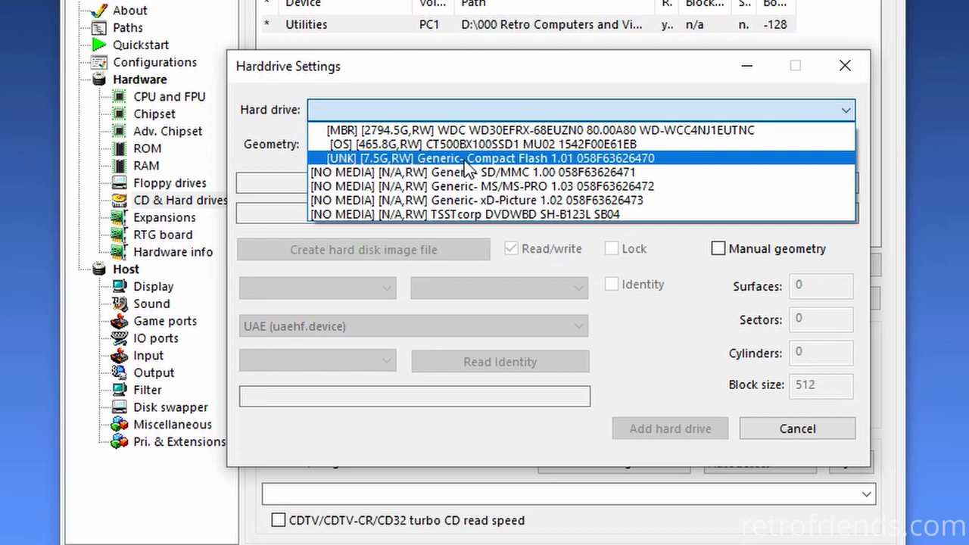
click(530, 162)
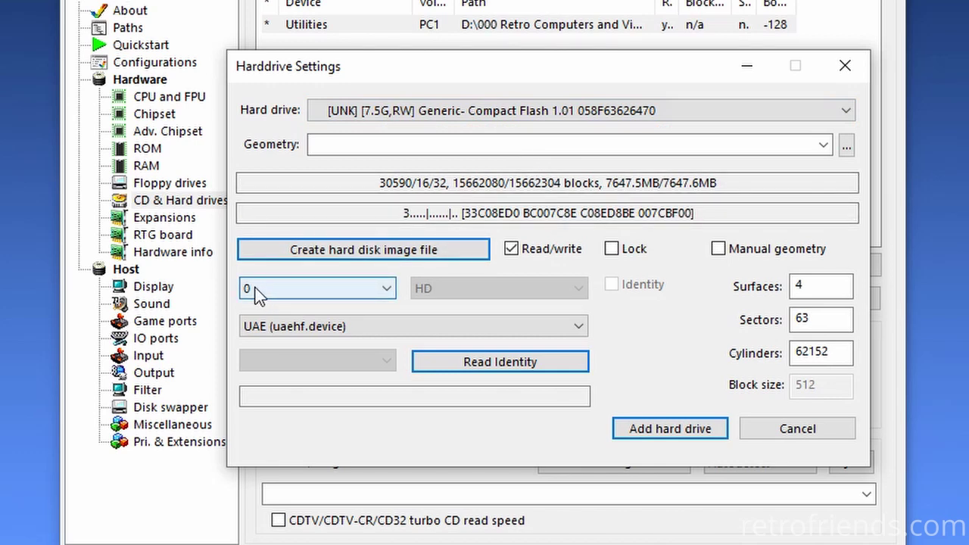
click(315, 325)
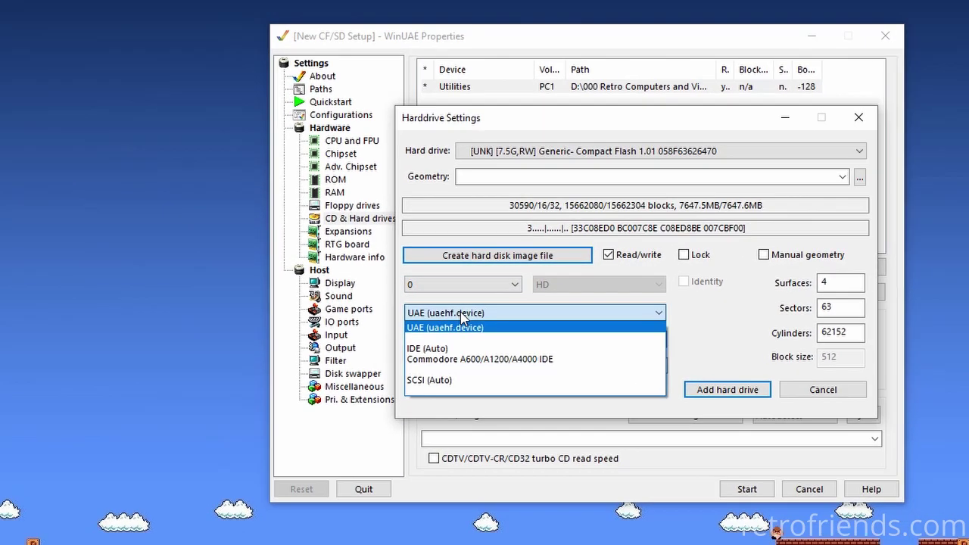
click(479, 328)
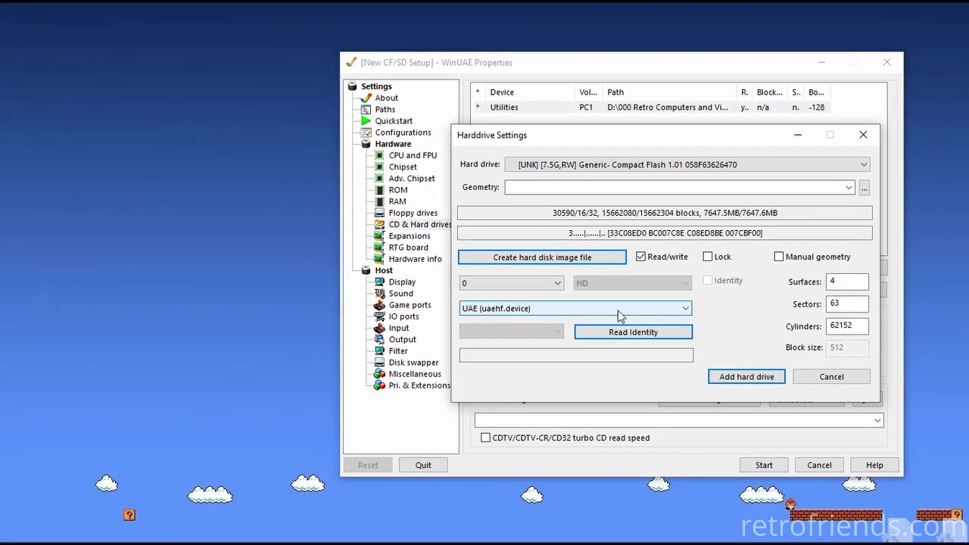
click(742, 377)
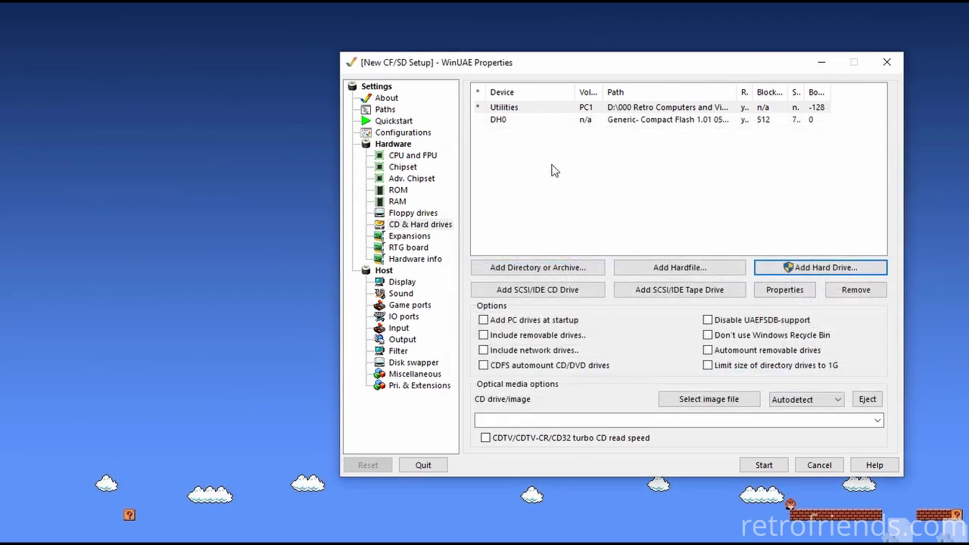
- Set the controller unit number of the Compact Flash drive DH0 to 0
click(522, 126)
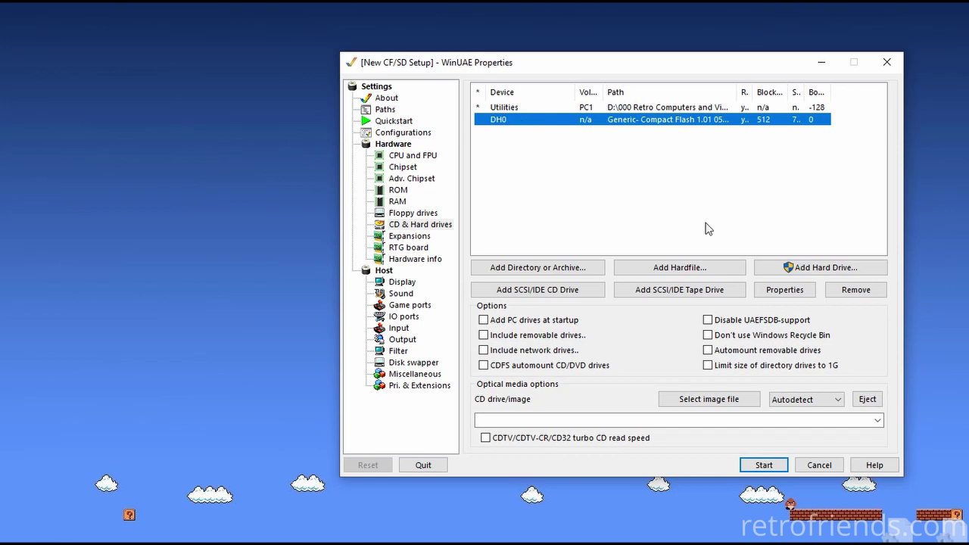
click(775, 286)
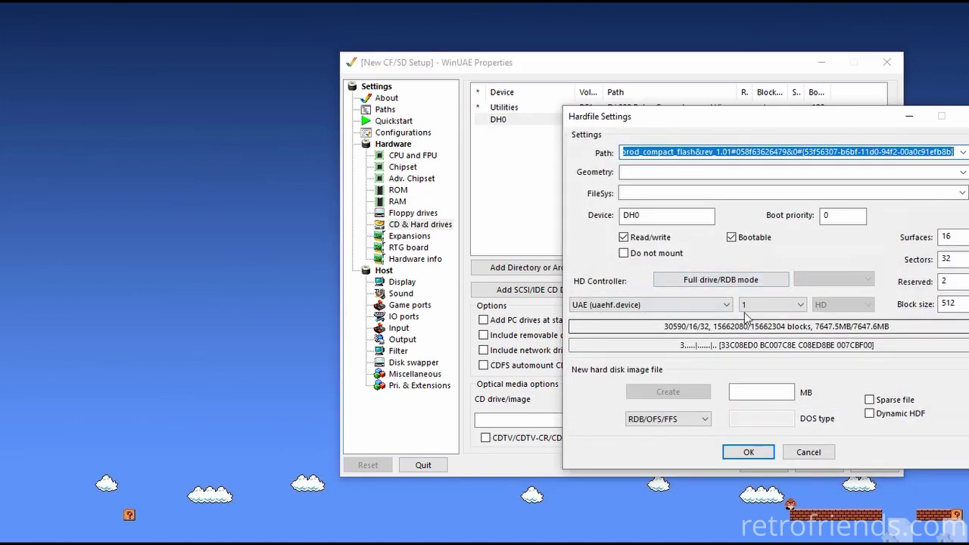
click(756, 306)
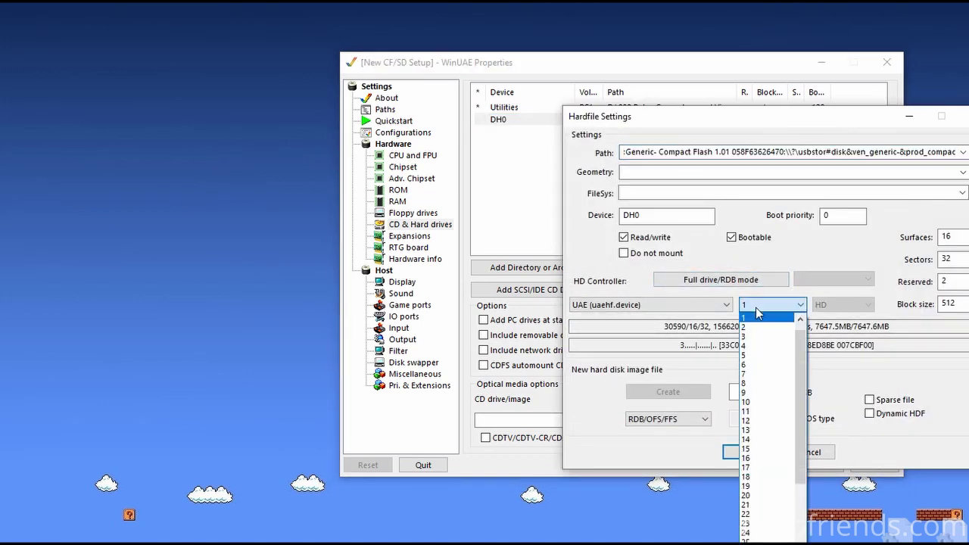
scroll(791, 321, up, 1)
click(782, 321)
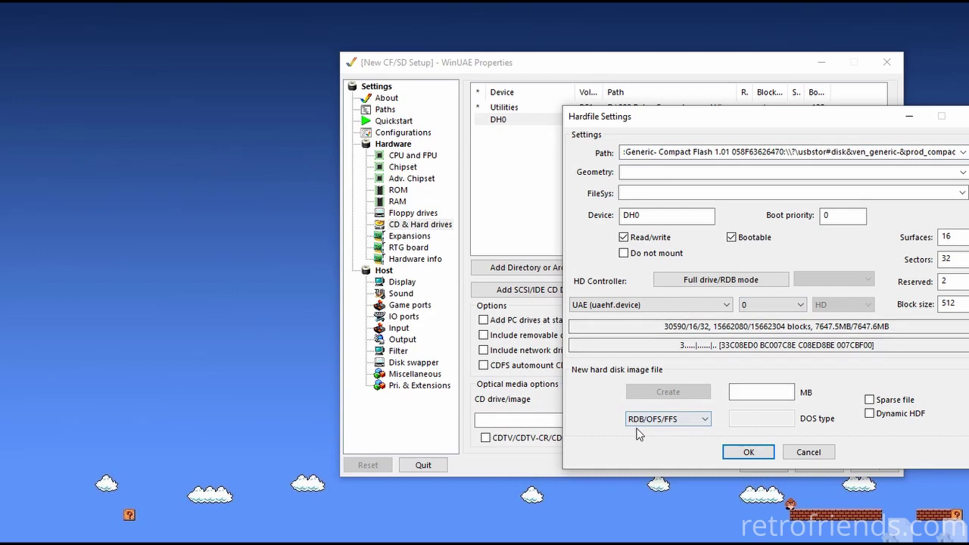
click(738, 454)
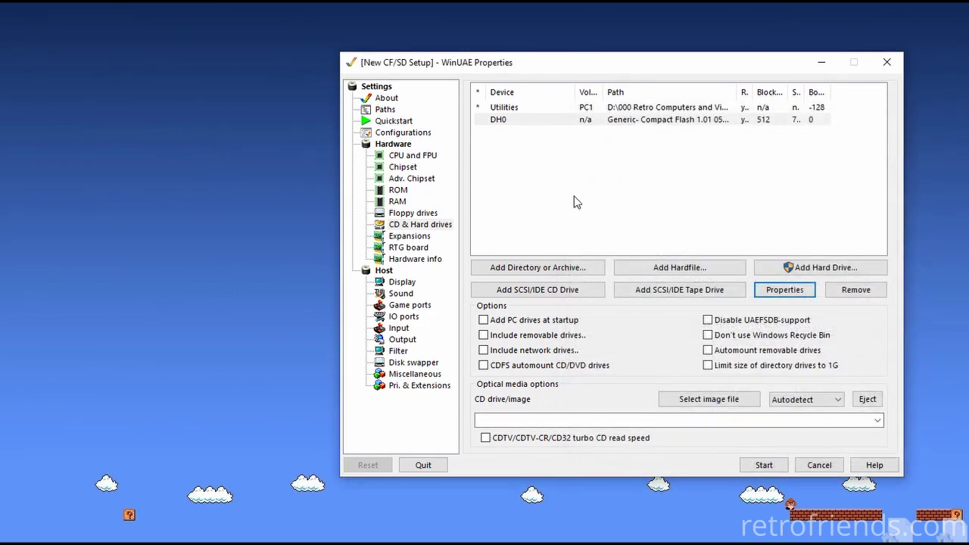
- Insert wb31-install.adf from the Workbench folder into floppy drive DF0
click(415, 215)
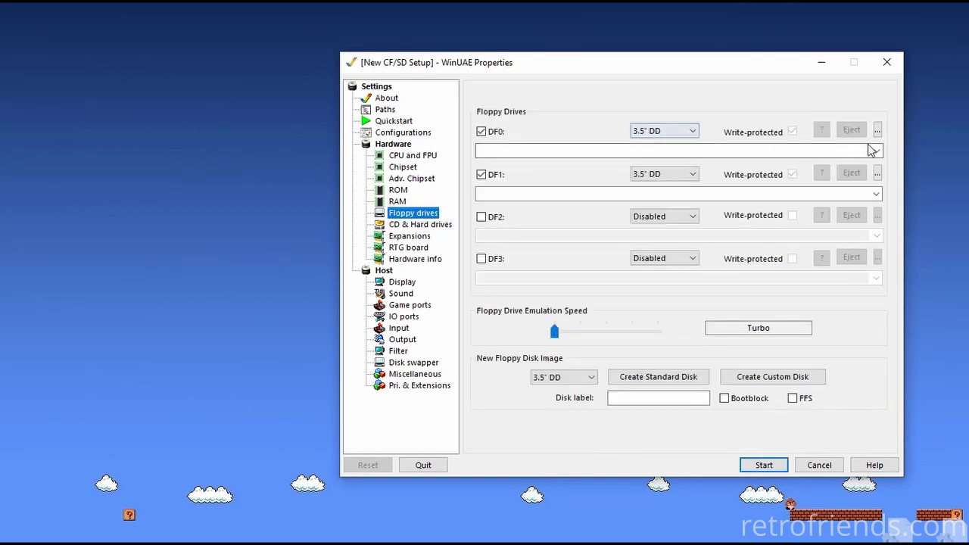
click(877, 150)
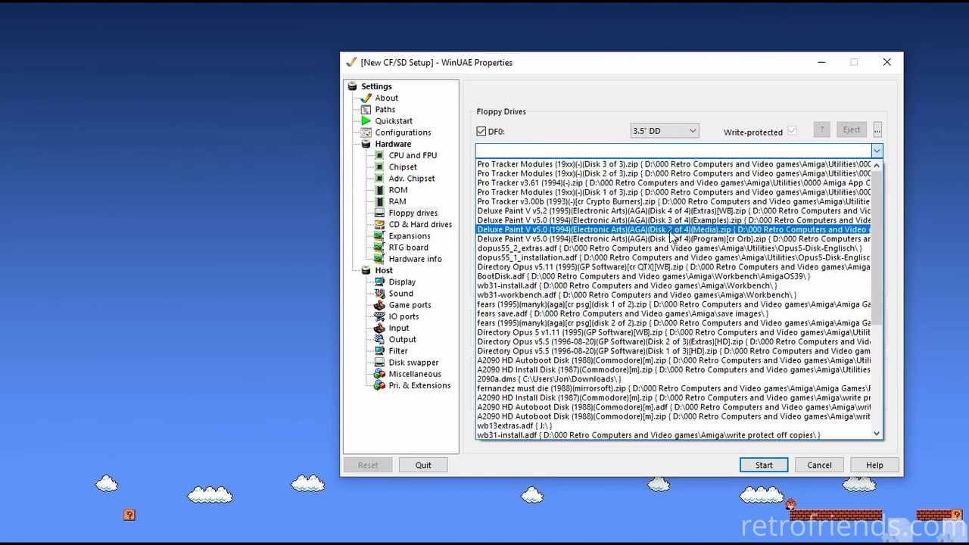
click(550, 285)
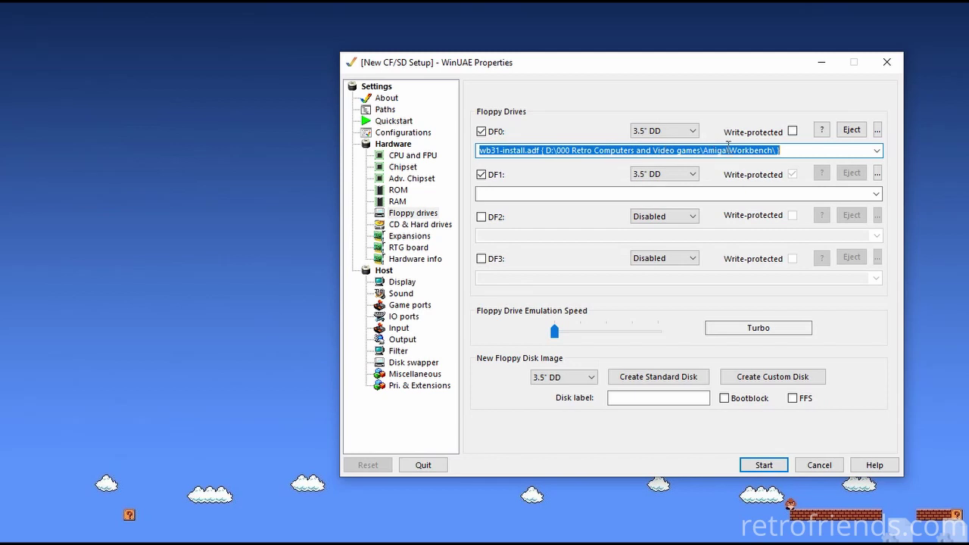
click(518, 150)
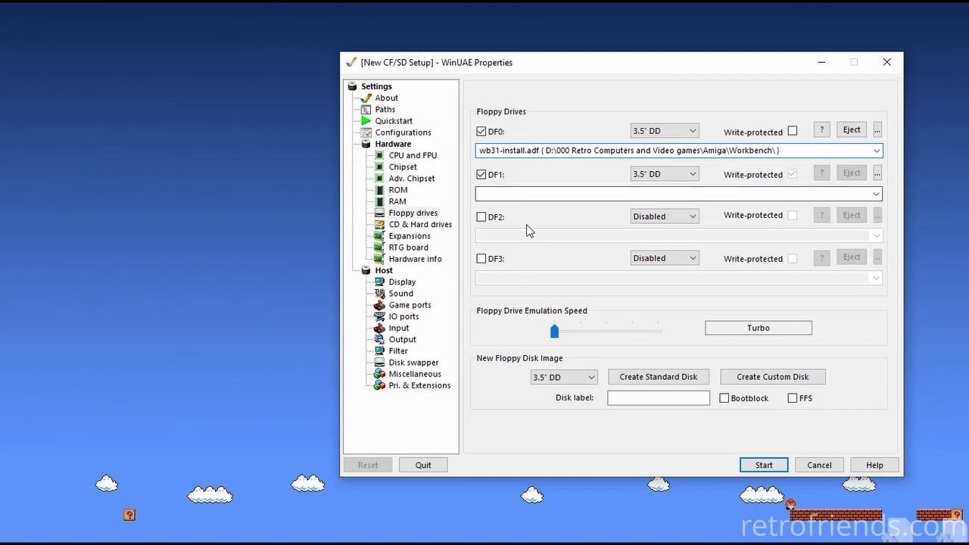
- Start the emulated Amiga and move the Utilities disk icon slightly inward from the Workbench window's edge
click(763, 466)
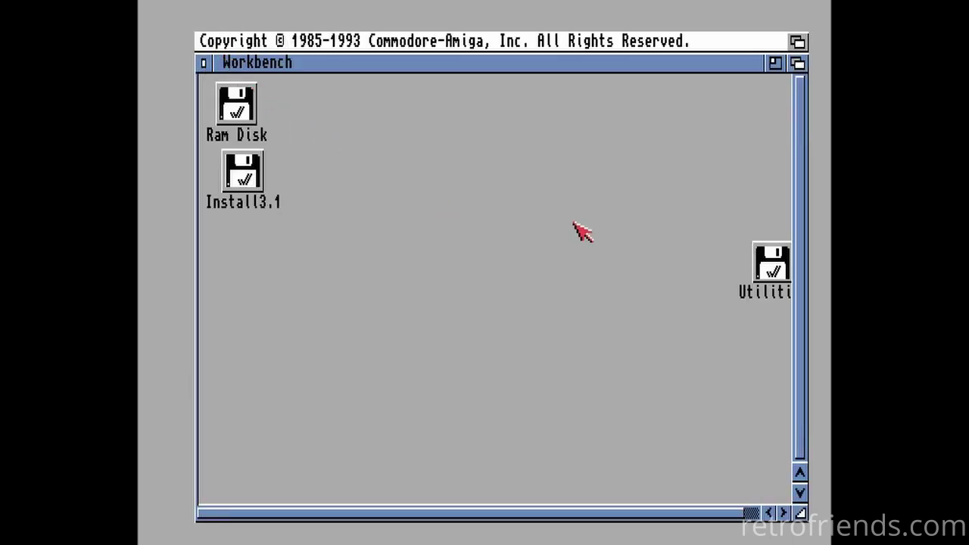
click(763, 270)
drag(766, 274, 749, 268)
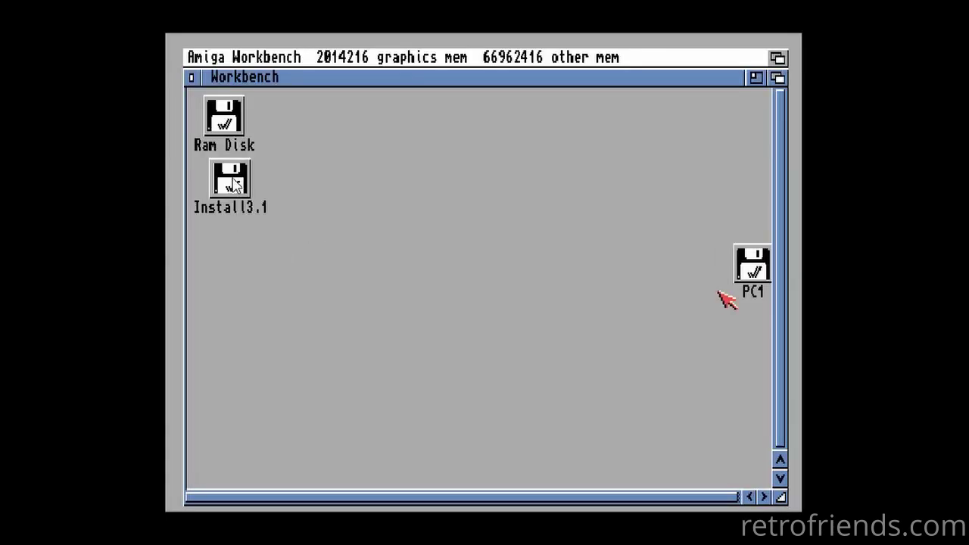
- Open the Install3.1 disk window, check the contents of the PC1 drive and close the PC1 window again
double_click(223, 177)
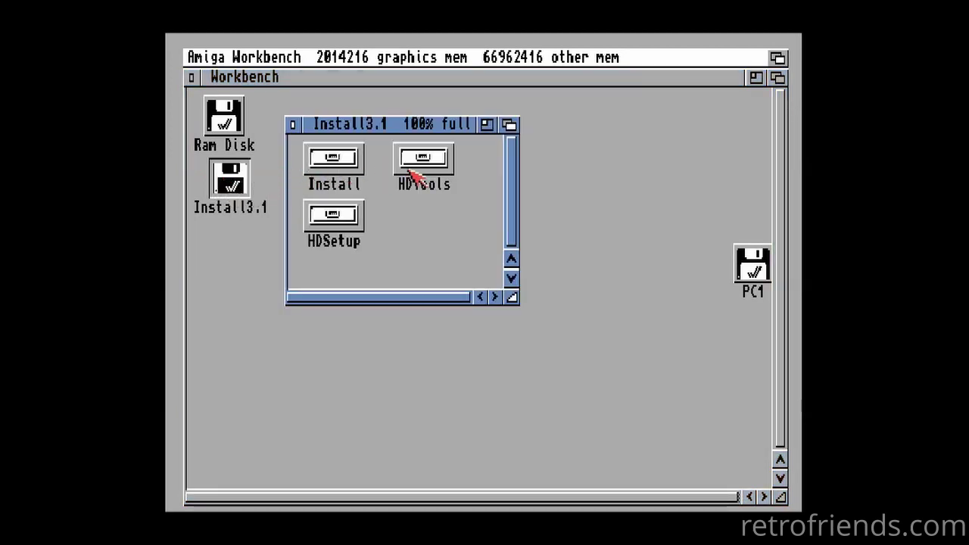
double_click(757, 268)
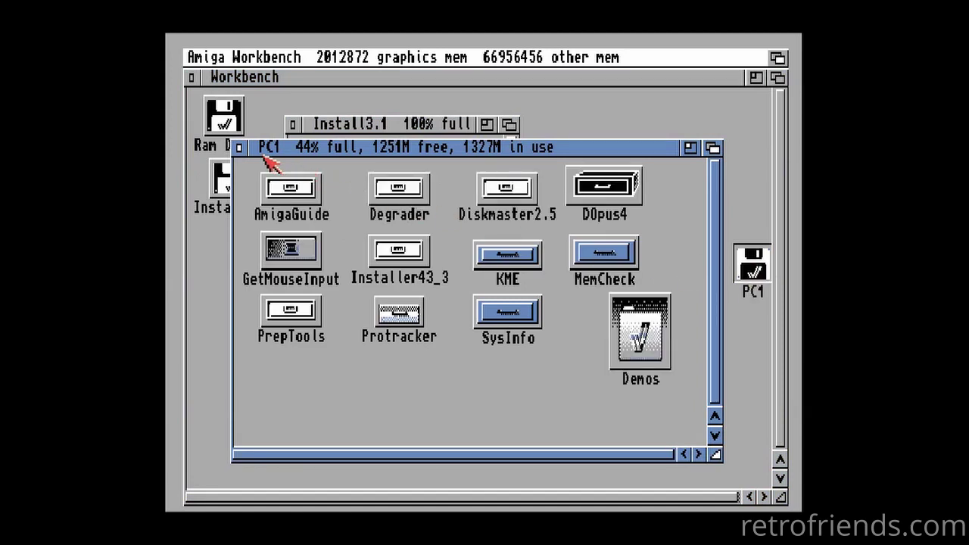
click(240, 147)
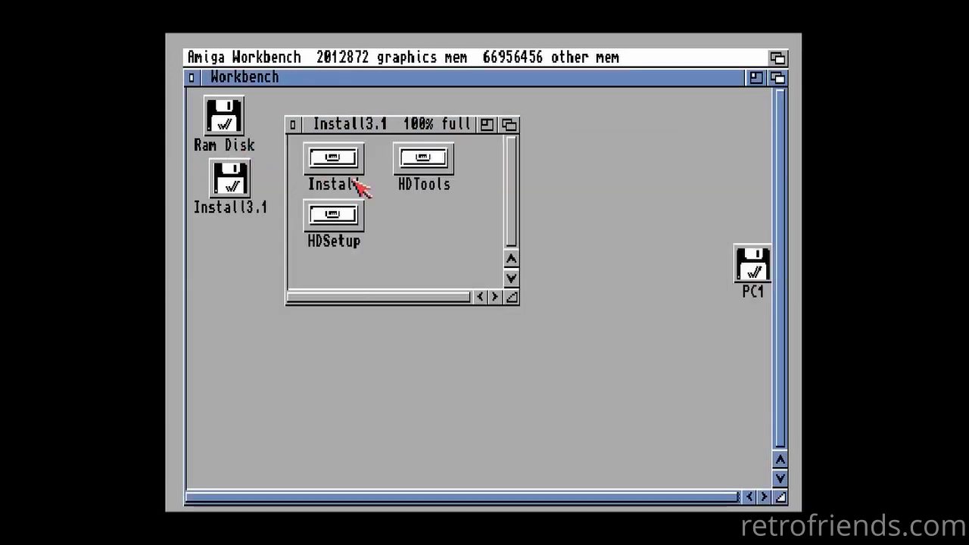
- Open the HDTools drawer on the Install3.1 disk and bring up the icon information of HDToolBox
click(418, 173)
double_click(424, 174)
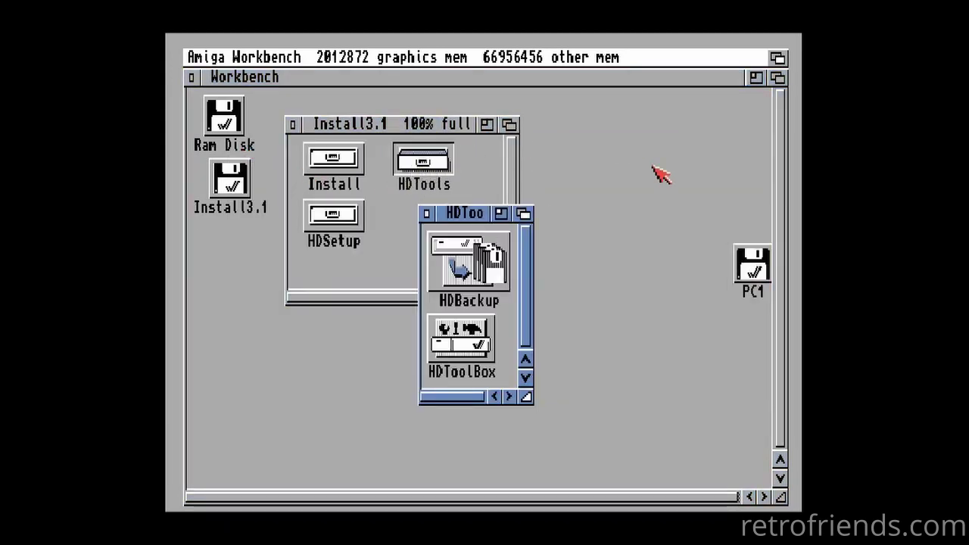
click(480, 346)
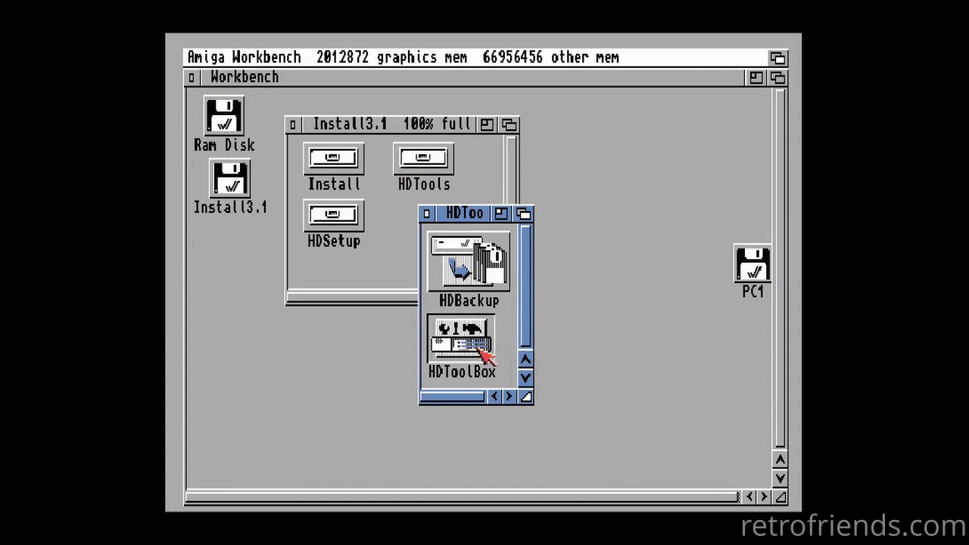
right_click(615, 308)
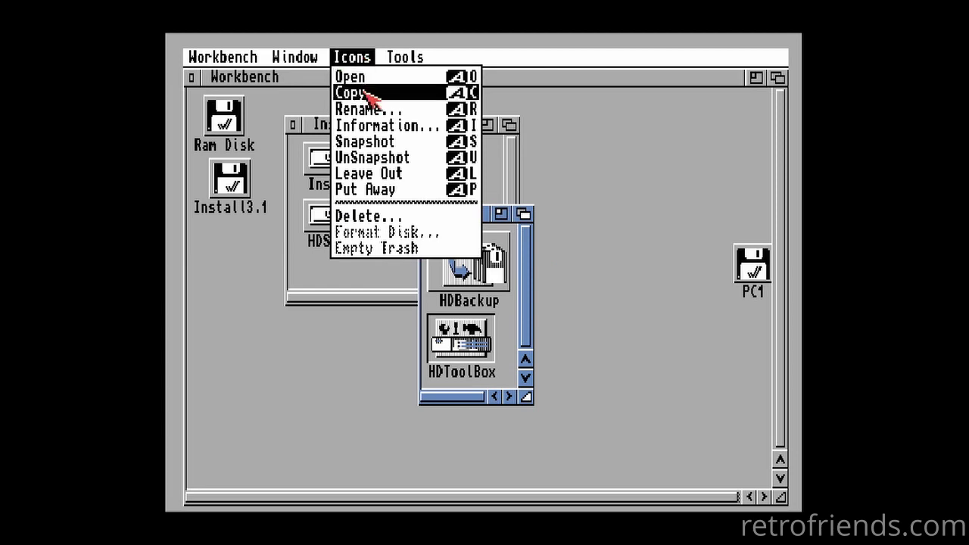
right_click(372, 125)
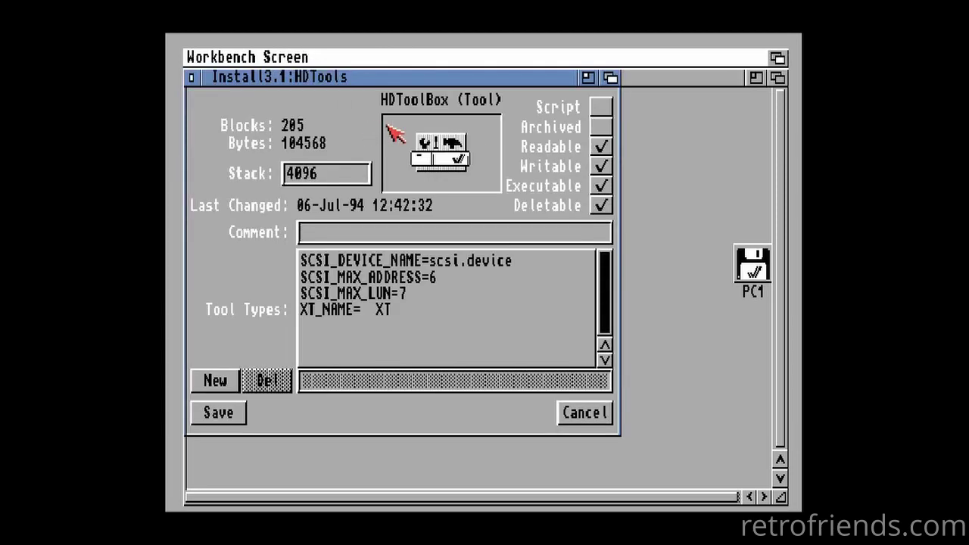
- Change the HDToolBox tool type to SCSI_DEVICE_NAME=uaehf.device and save the icon information
click(447, 262)
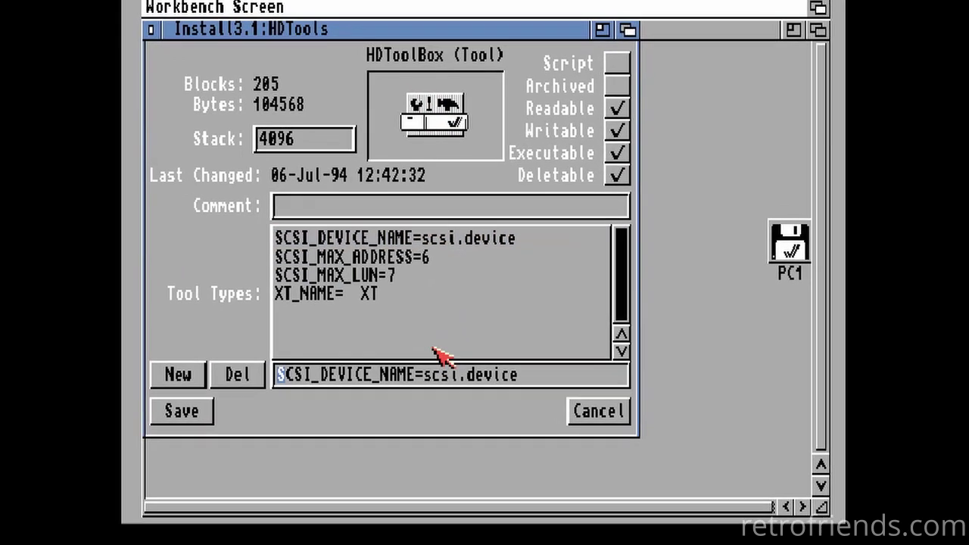
click(442, 380)
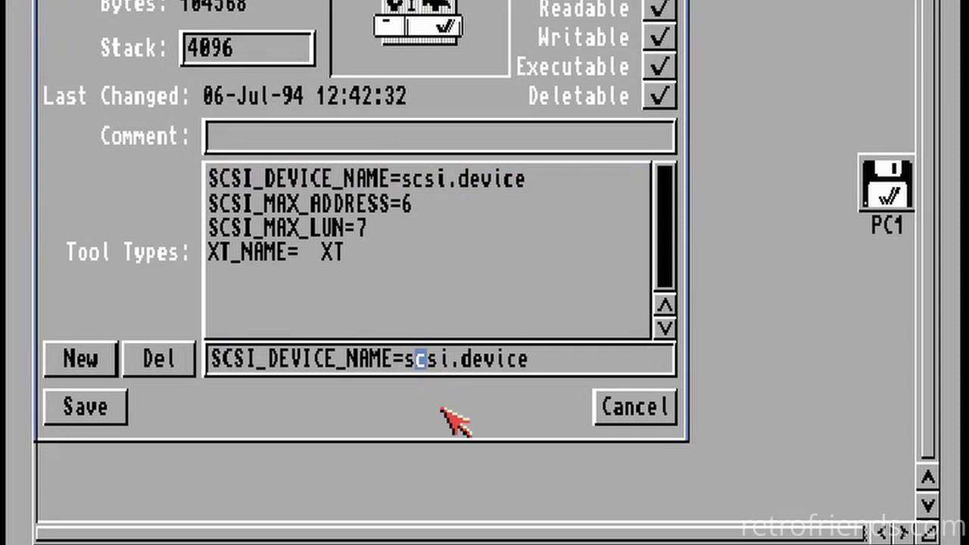
key(Left)
key(Delete)
key(Delete)
key(Delete)
key(Delete)
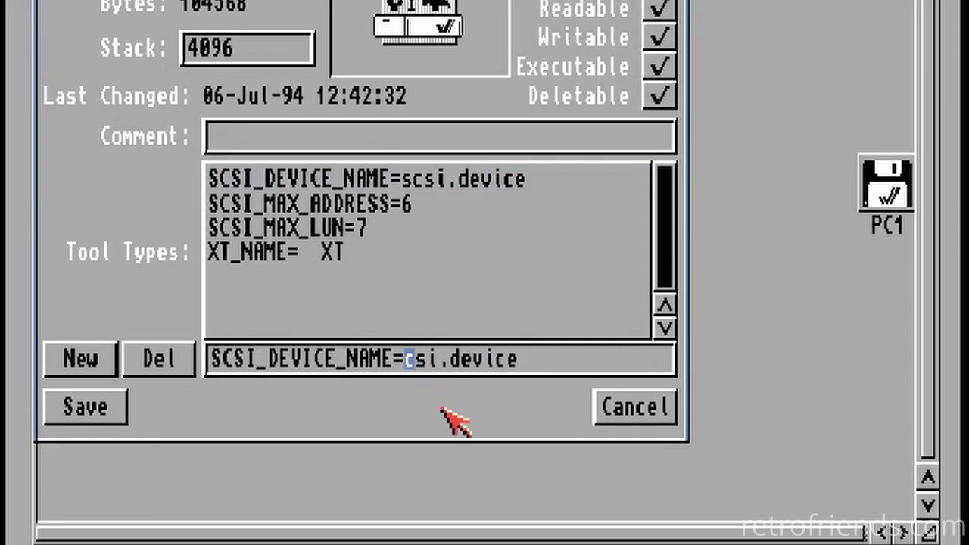
text(uae)
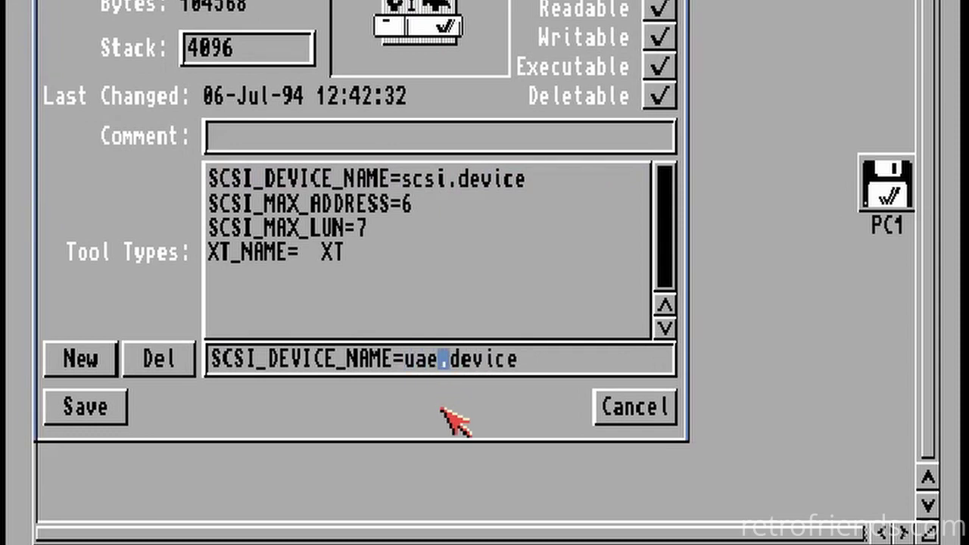
text(hf)
key(Right)
key(Right)
key(Right)
key(Right)
key(Right)
key(Right)
key(Right)
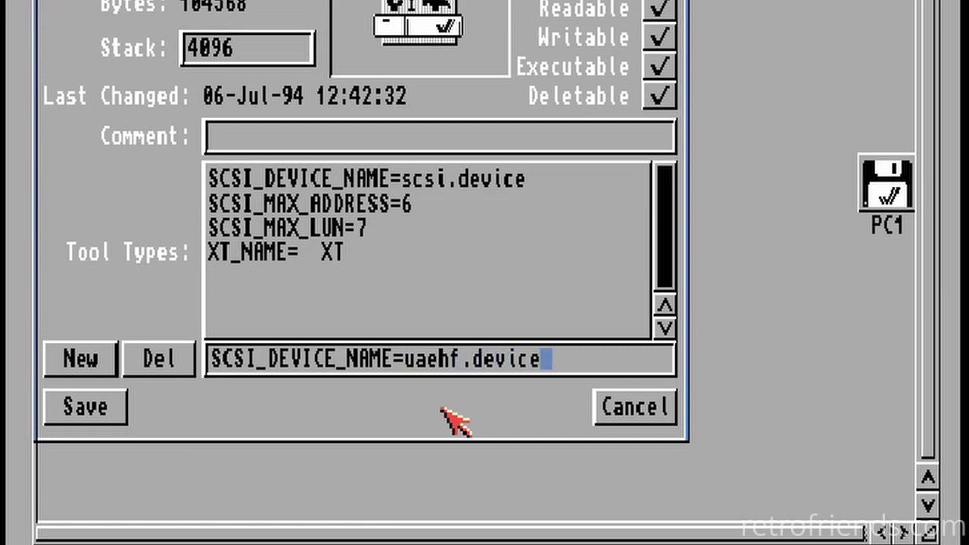
key(Return)
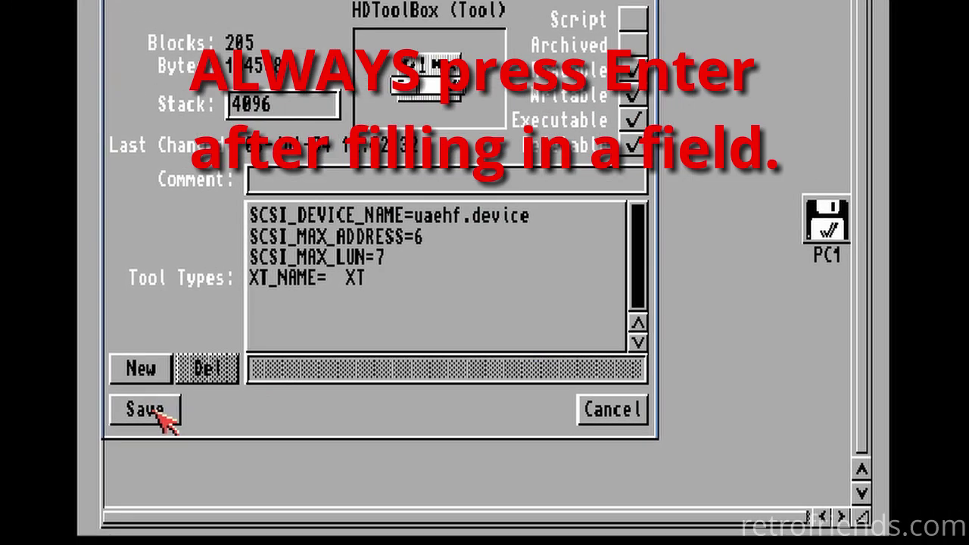
click(84, 407)
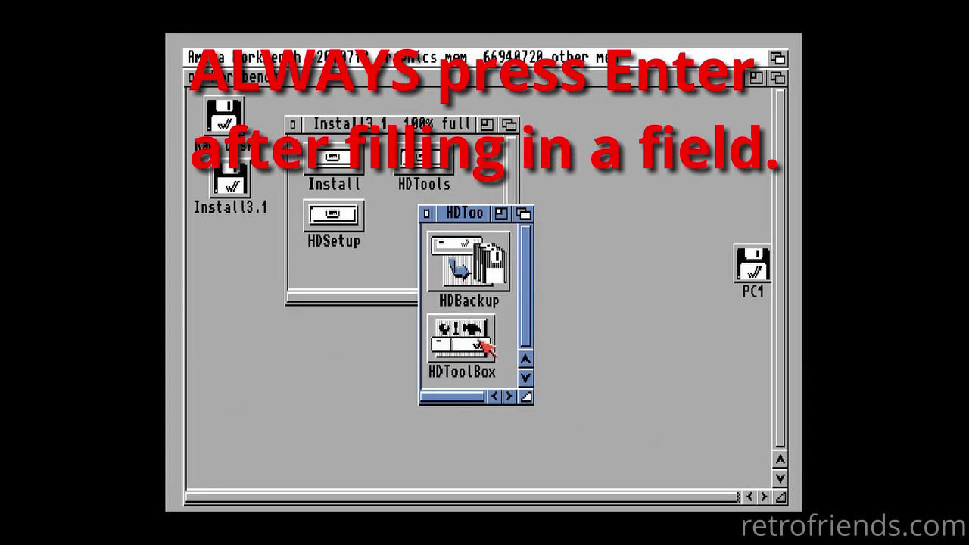
- Launch HDToolBox, begin changing the SCSI drive's type and delete the old Multi-Reader drive type
double_click(485, 346)
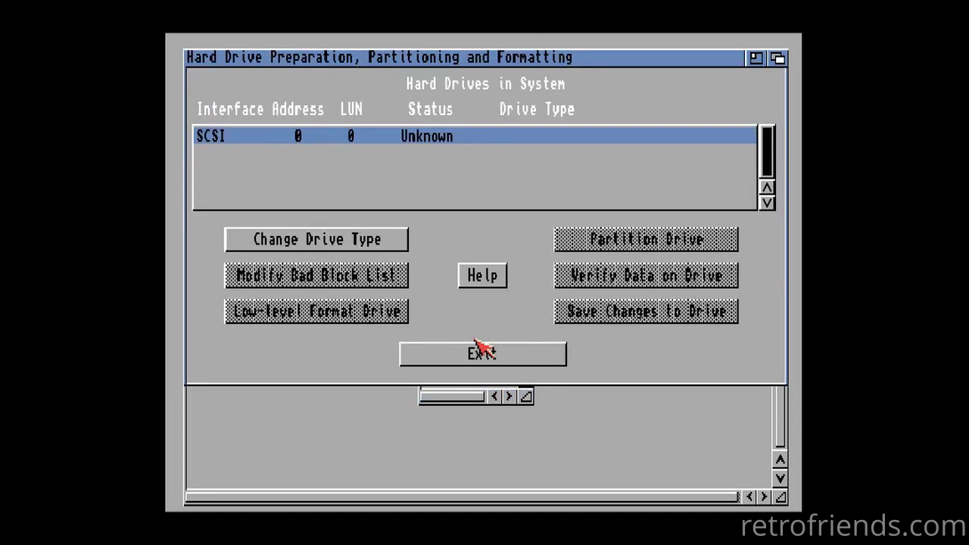
click(353, 239)
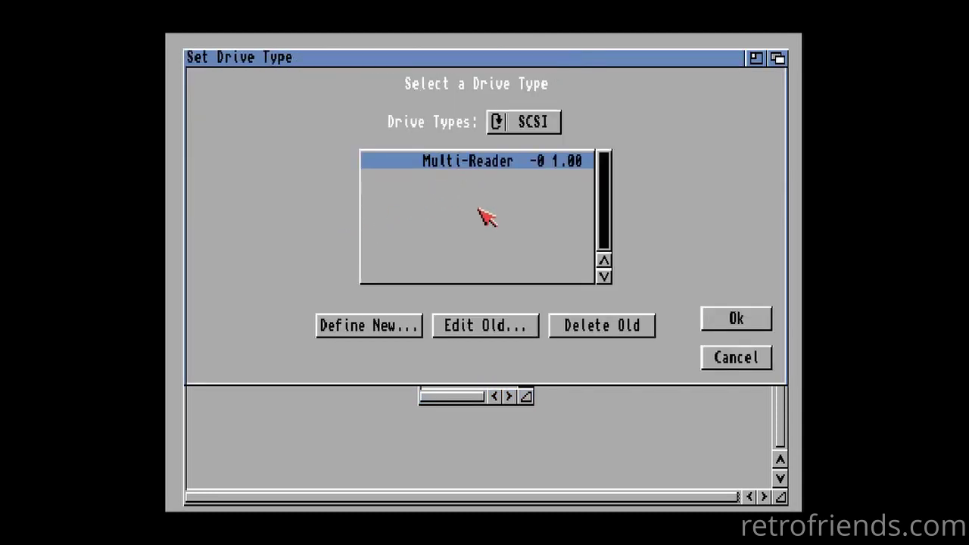
click(569, 321)
click(398, 250)
- Define a new drive type by reading the configuration from the Compact Flash card and assign it to the SCSI drive
click(372, 318)
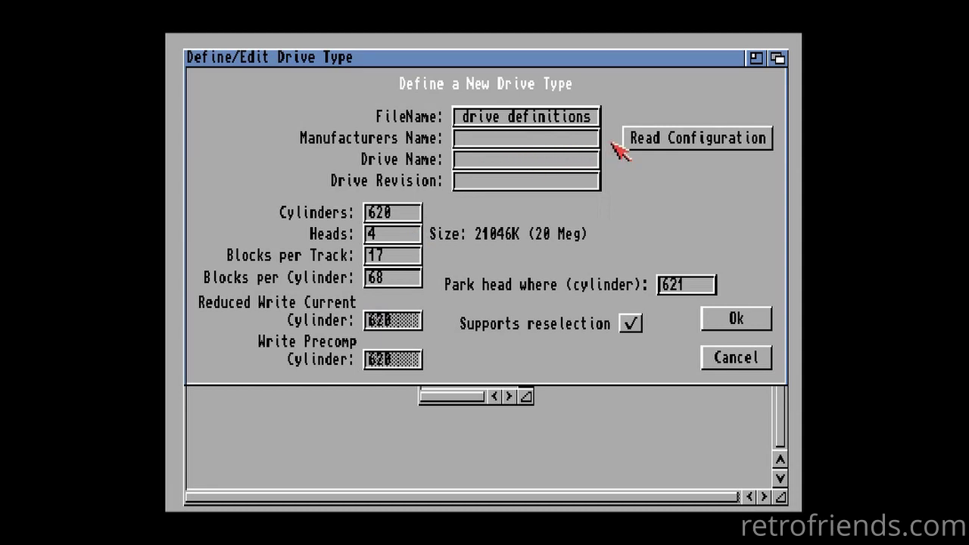
click(667, 144)
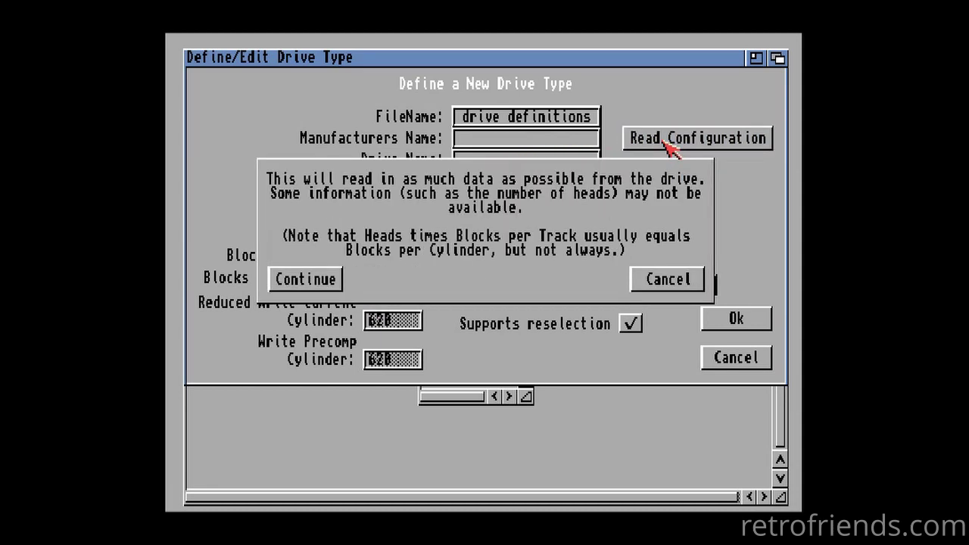
click(337, 280)
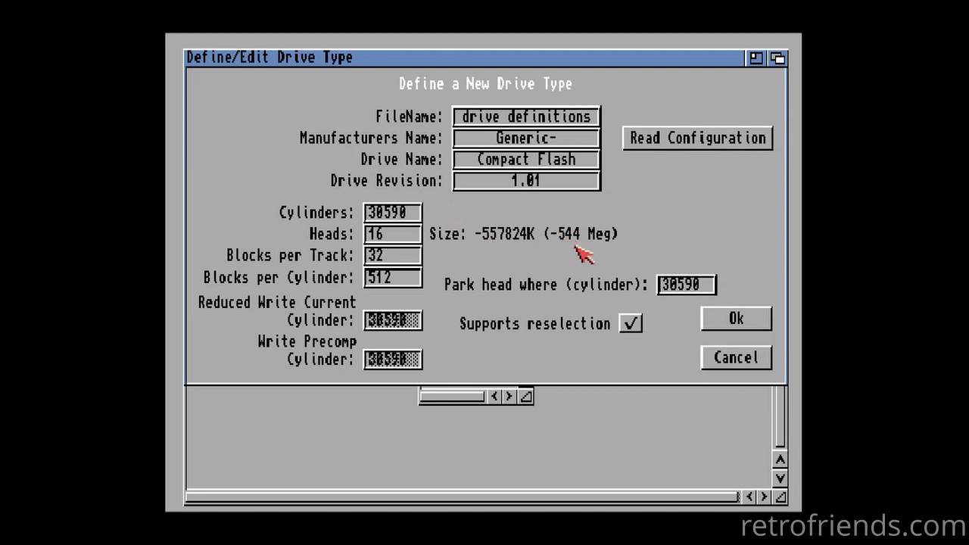
click(729, 328)
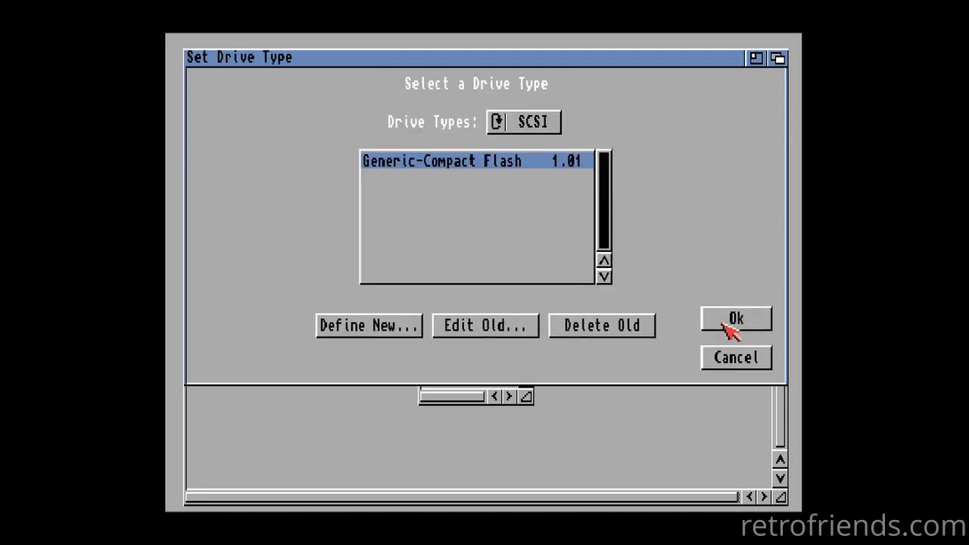
click(725, 324)
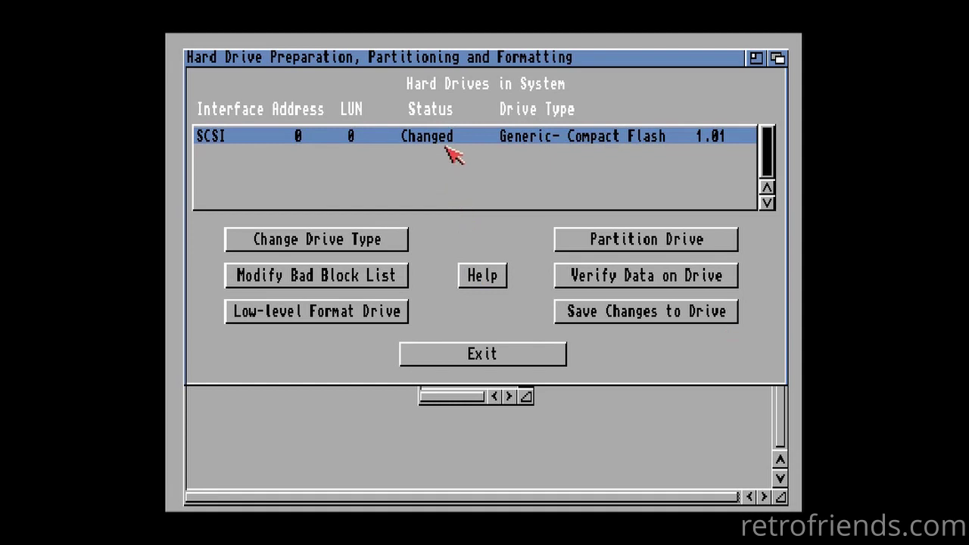
- Open the partitioning of the Compact Flash drive and delete the second default partition, GDH1
click(598, 241)
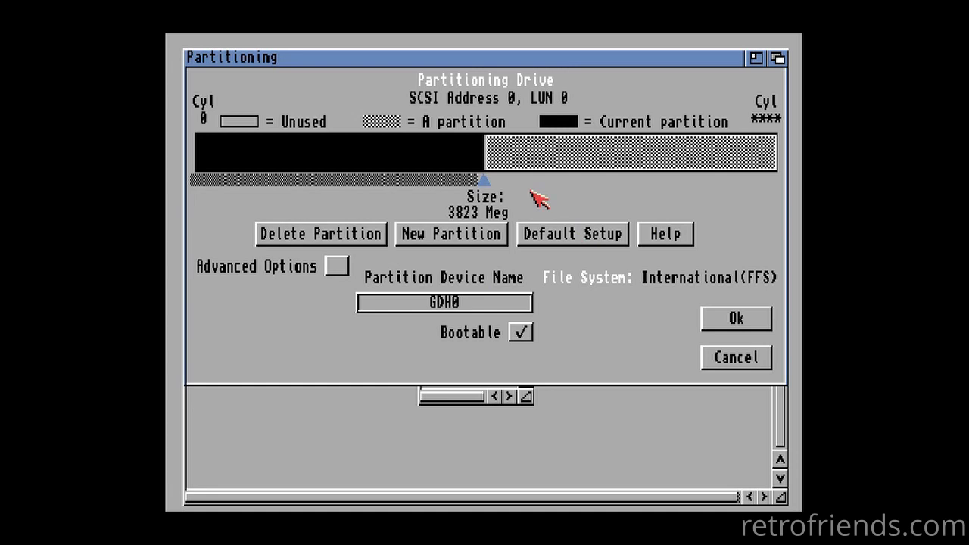
click(545, 160)
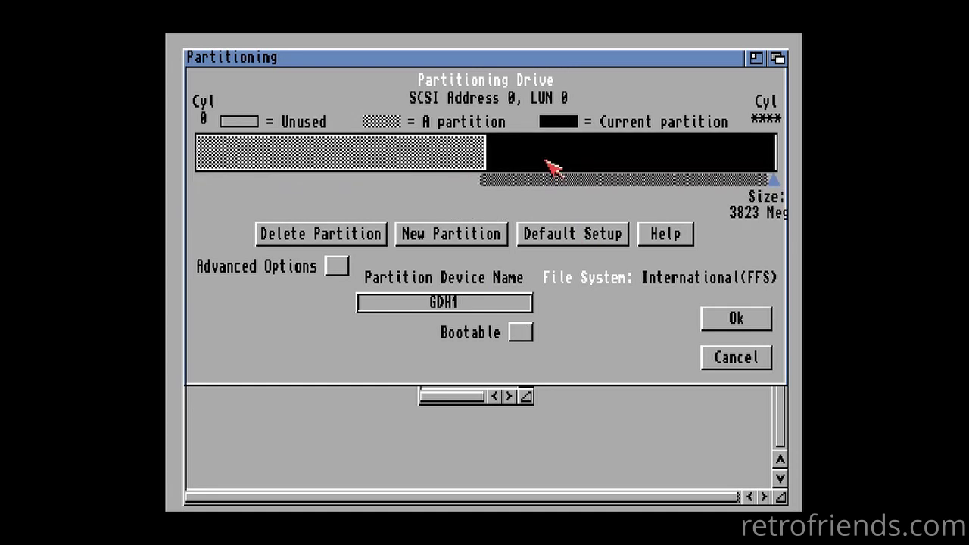
click(362, 237)
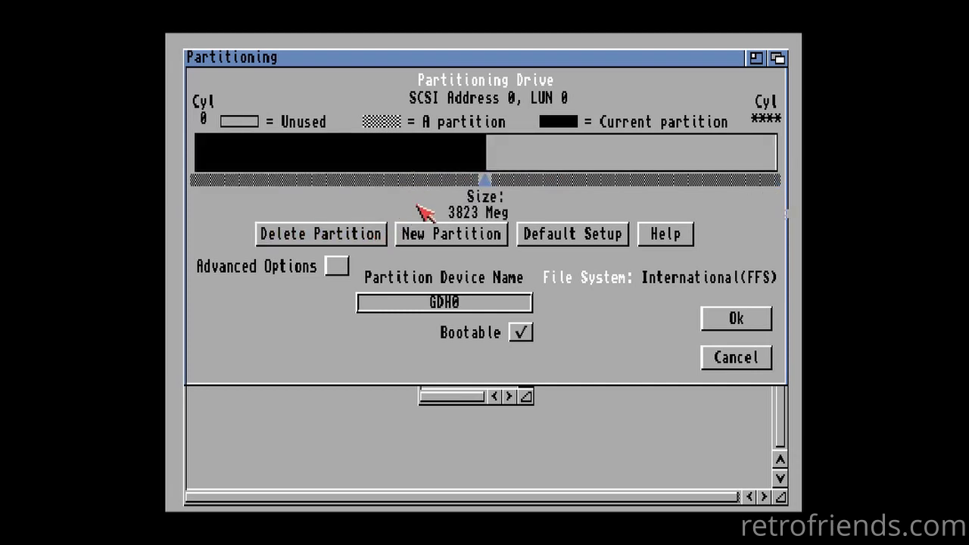
- Shrink the remaining bootable partition to about 439 Meg and set its device name to DH0
drag(483, 186, 231, 180)
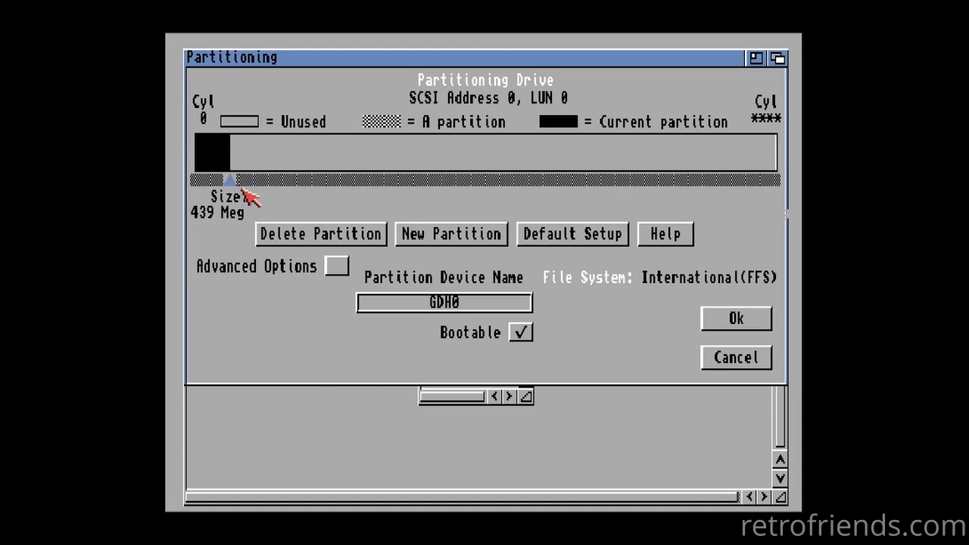
click(442, 303)
key(BackSpace)
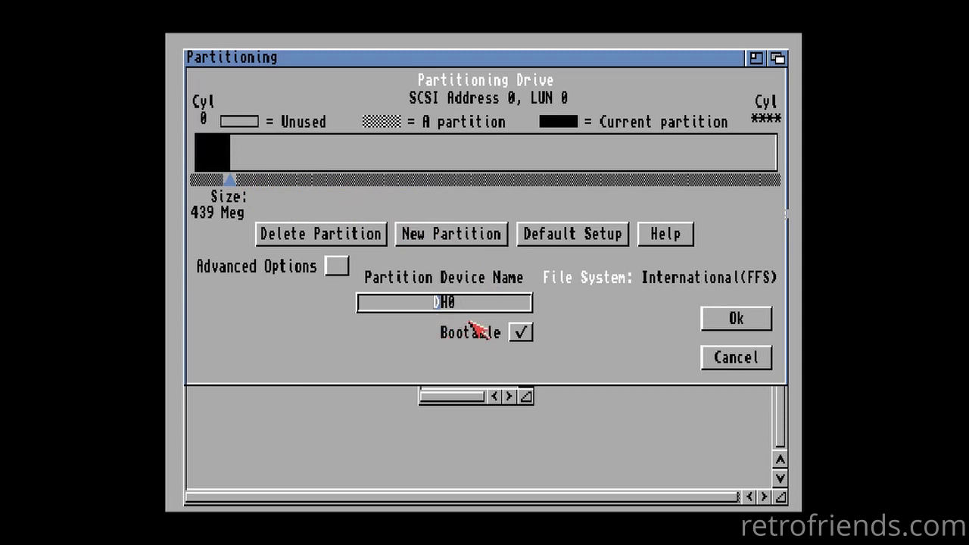
click(490, 308)
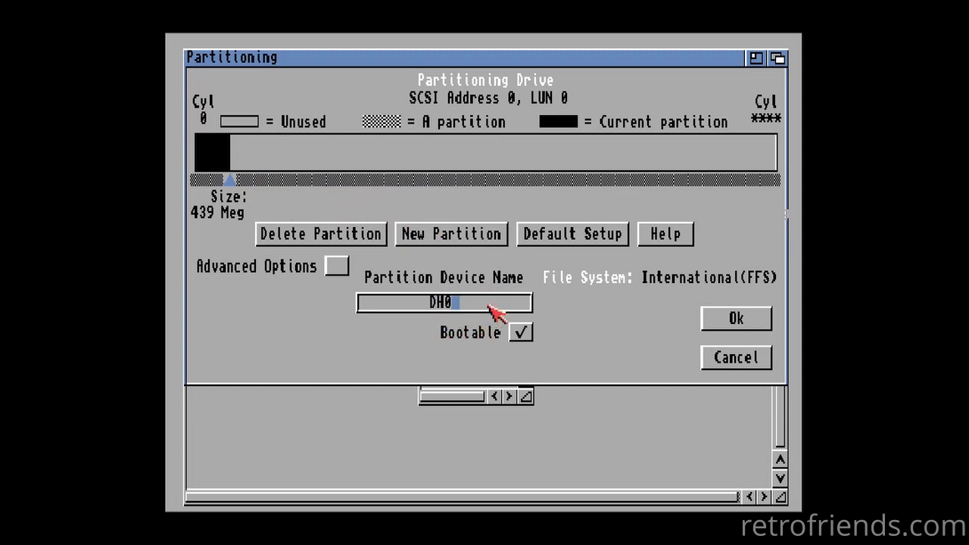
key(Return)
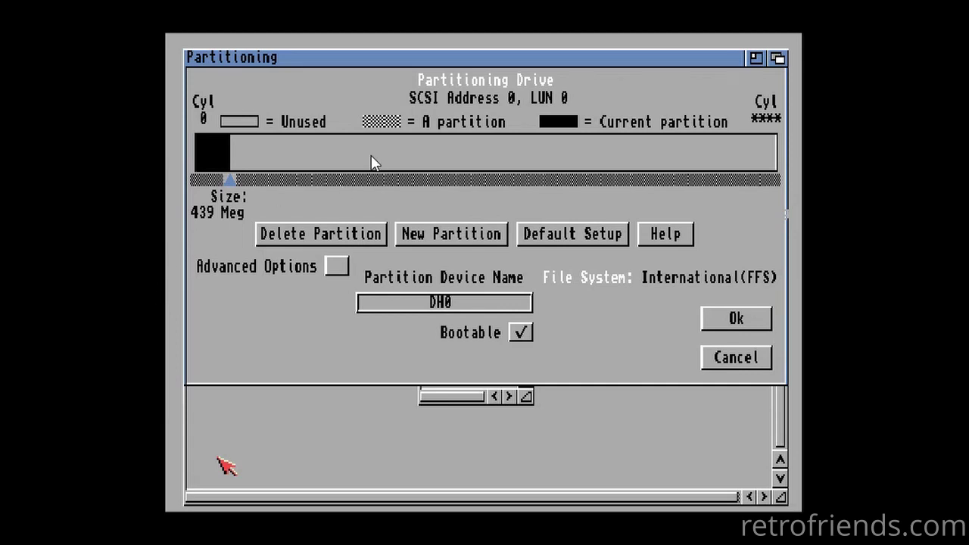
- Create a second partition of about 3415 Meg in the unused space after DH0 and name it DH1
click(421, 234)
click(312, 154)
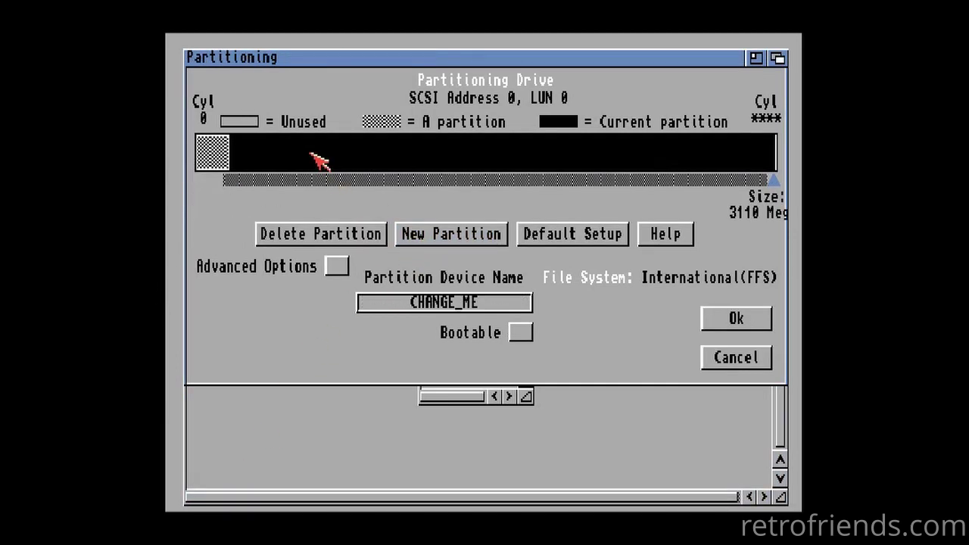
drag(778, 182, 488, 179)
click(477, 307)
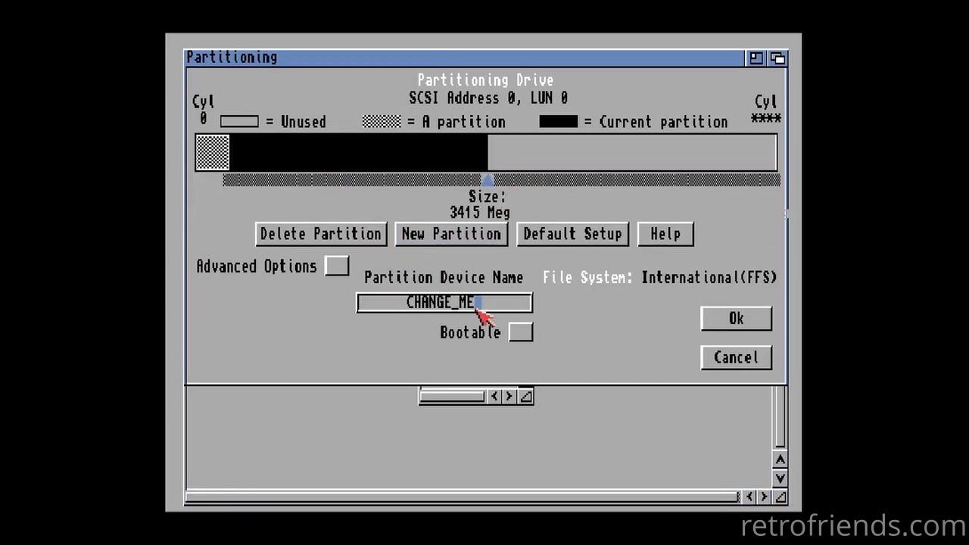
key(BackSpace)
key(BackSpace)
key(BackSpace)
key(BackSpace)
key(BackSpace)
key(BackSpace)
key(BackSpace)
key(BackSpace)
key(BackSpace)
text(DH1)
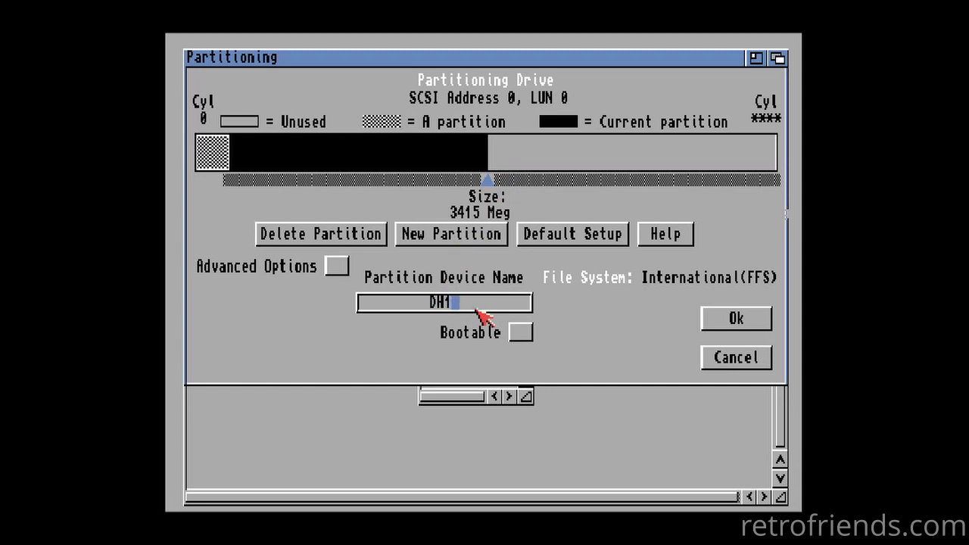
key(Return)
- Create a third partition filling the rest of the drive, name it DH2 and accept the partition layout
click(477, 232)
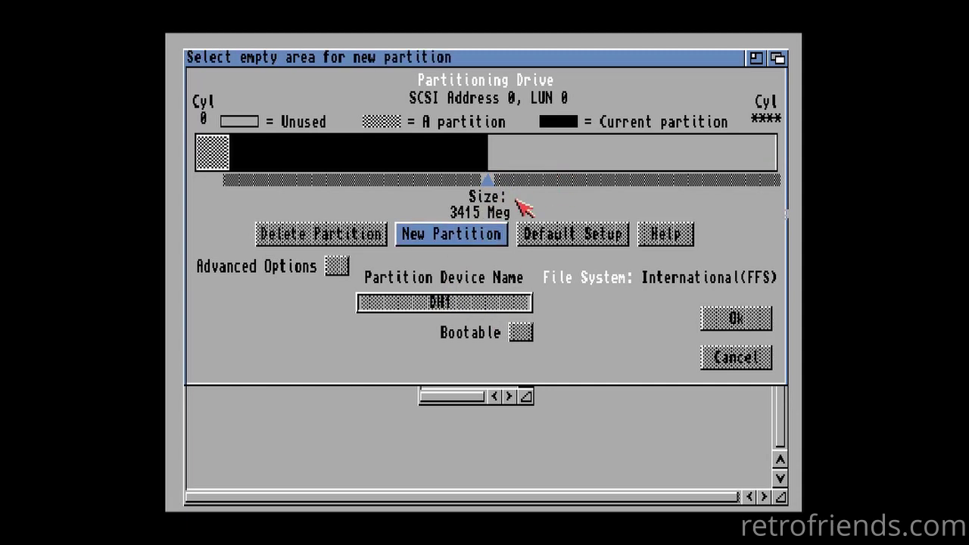
click(558, 161)
click(491, 305)
key(BackSpace)
key(BackSpace)
key(BackSpace)
key(BackSpace)
key(BackSpace)
key(BackSpace)
key(BackSpace)
key(BackSpace)
key(BackSpace)
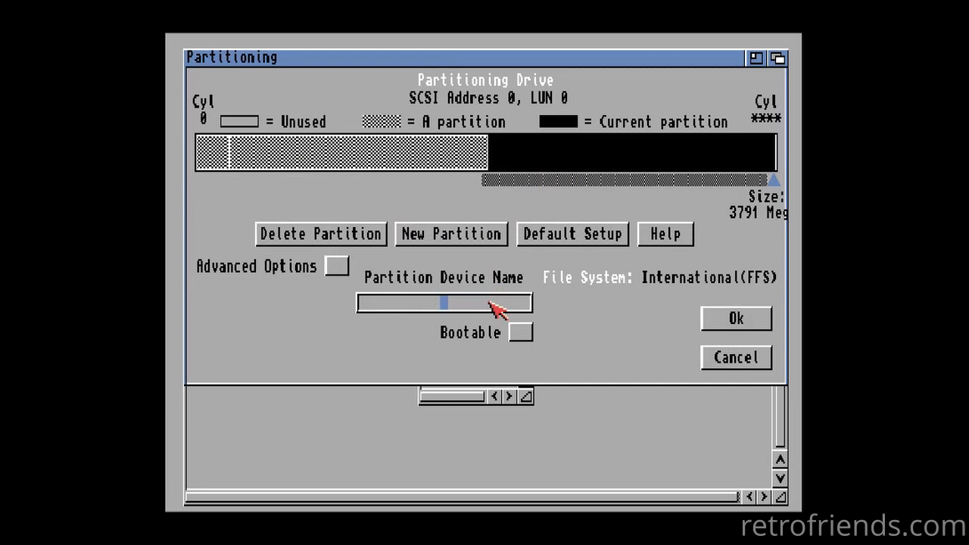
text(DH2)
key(Return)
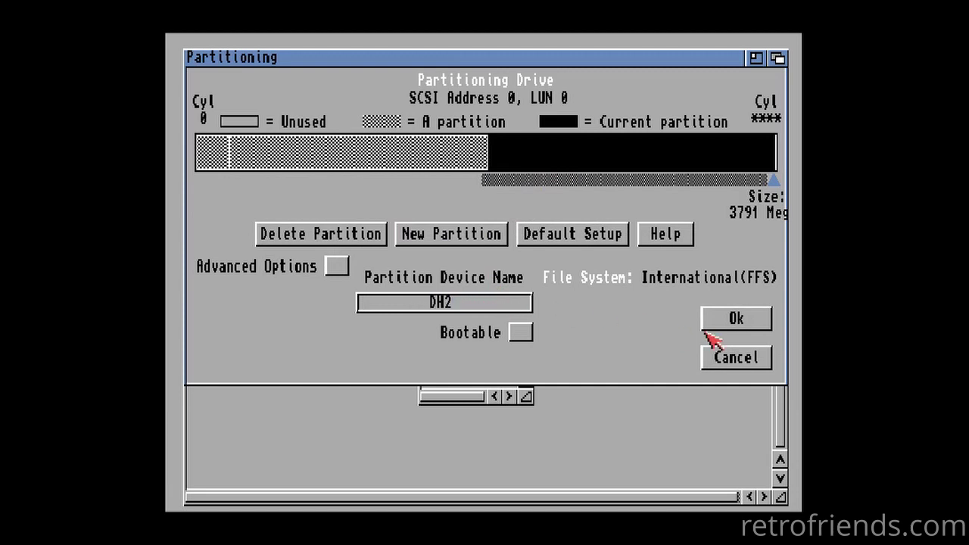
click(737, 321)
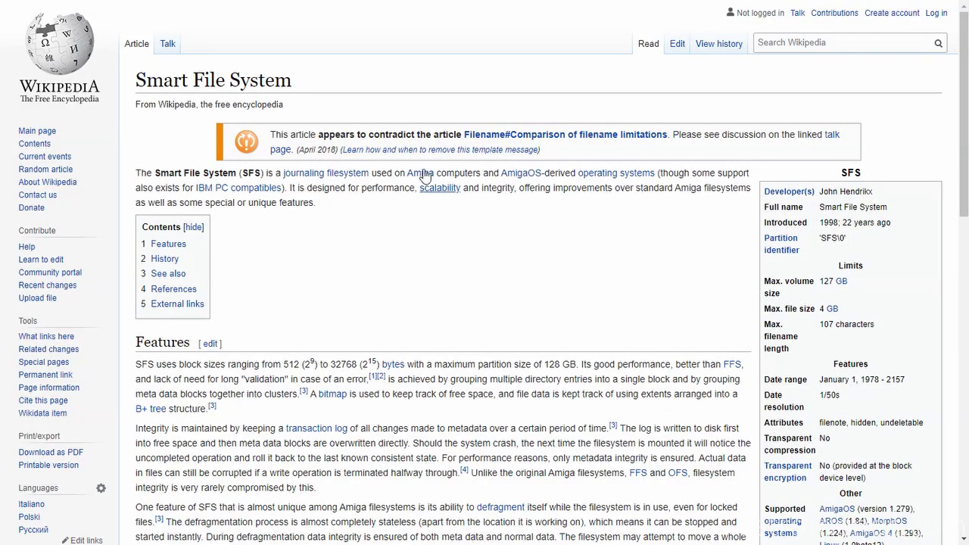
- Compare the Wikipedia articles on the Smart File System and the Professional File System, including their limits and features
key(alt+Left)
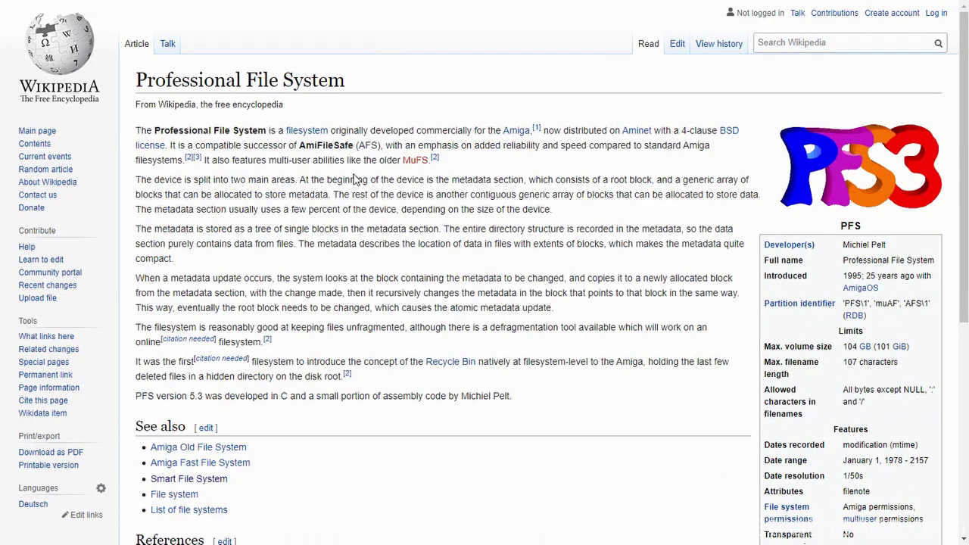
key(alt+Right)
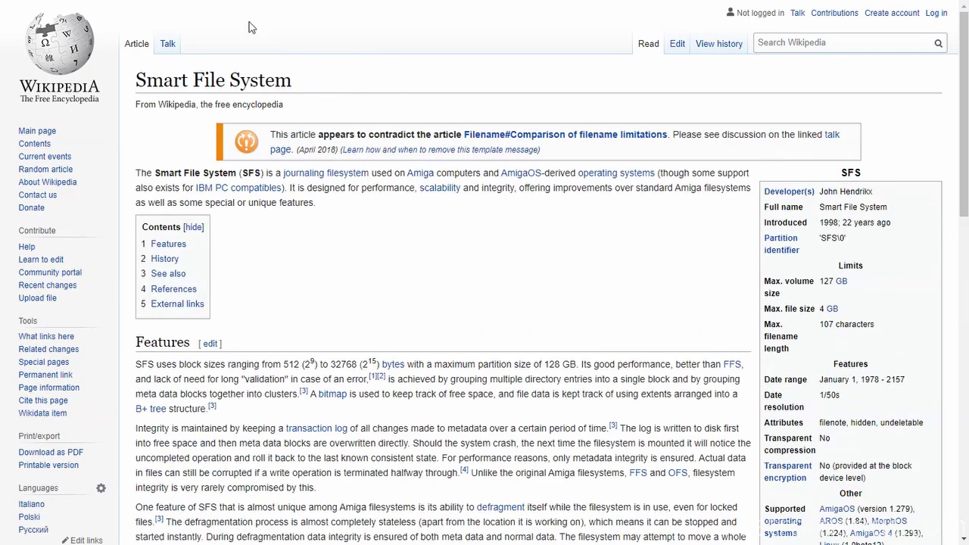
scroll(371, 327, down, 3)
scroll(371, 327, down, 2)
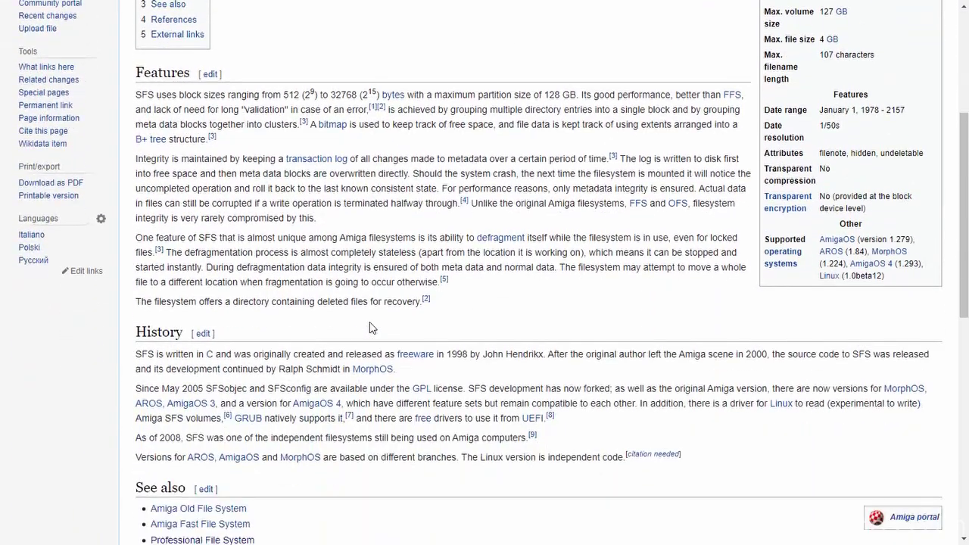
scroll(371, 327, down, 2)
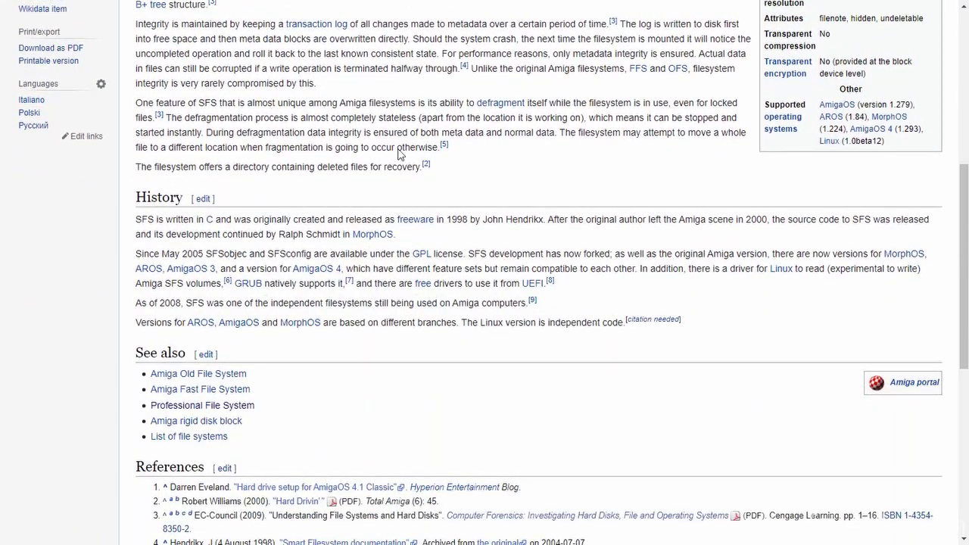
scroll(362, 136, up, 7)
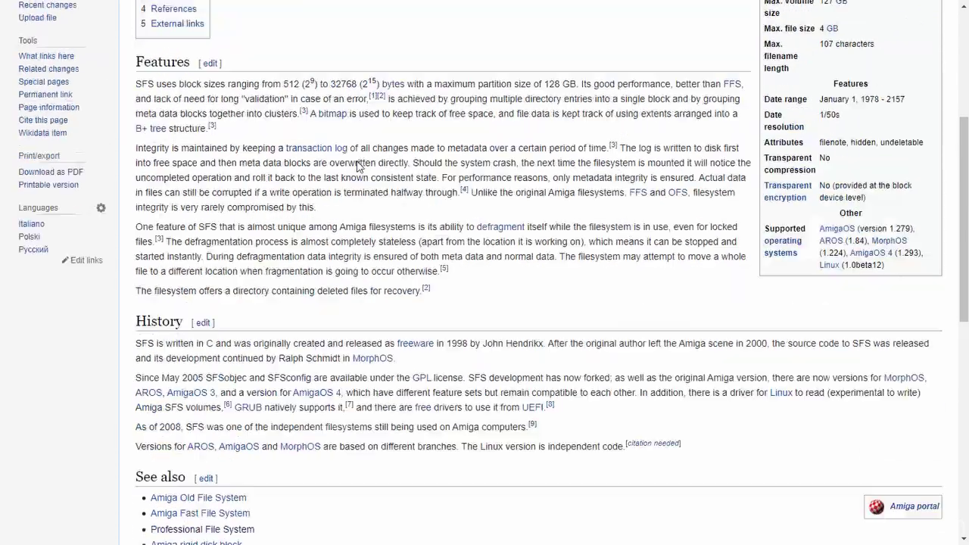
key(alt+Left)
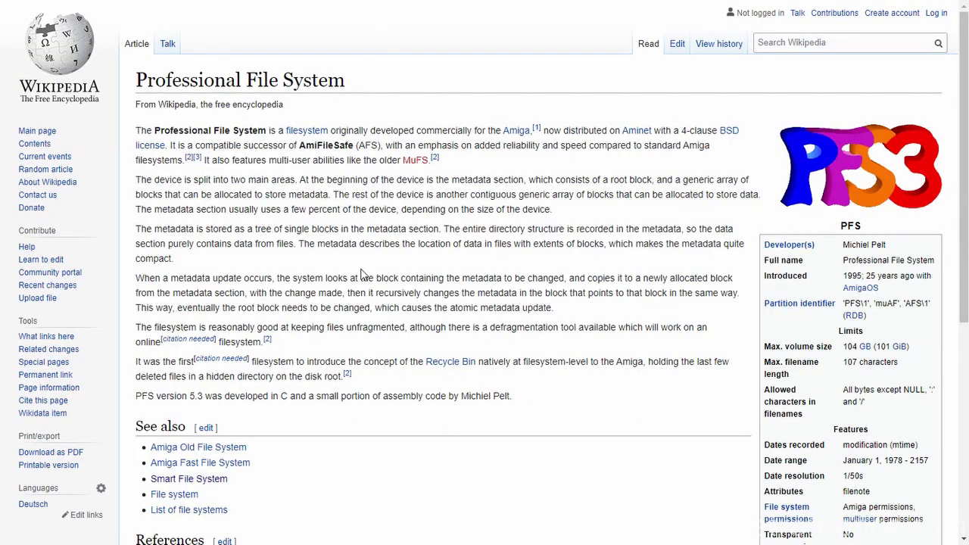
scroll(361, 274, down, 3)
scroll(361, 274, down, 2)
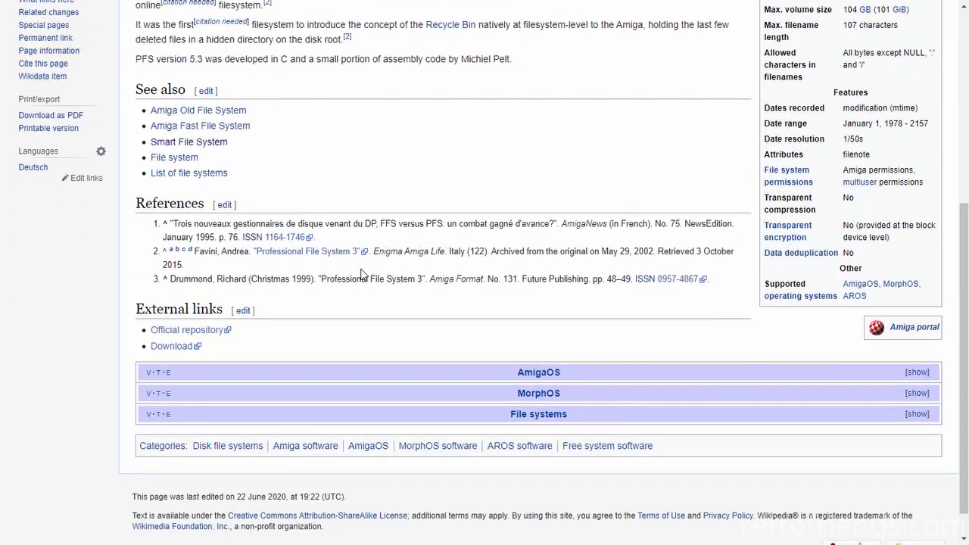
scroll(361, 274, up, 5)
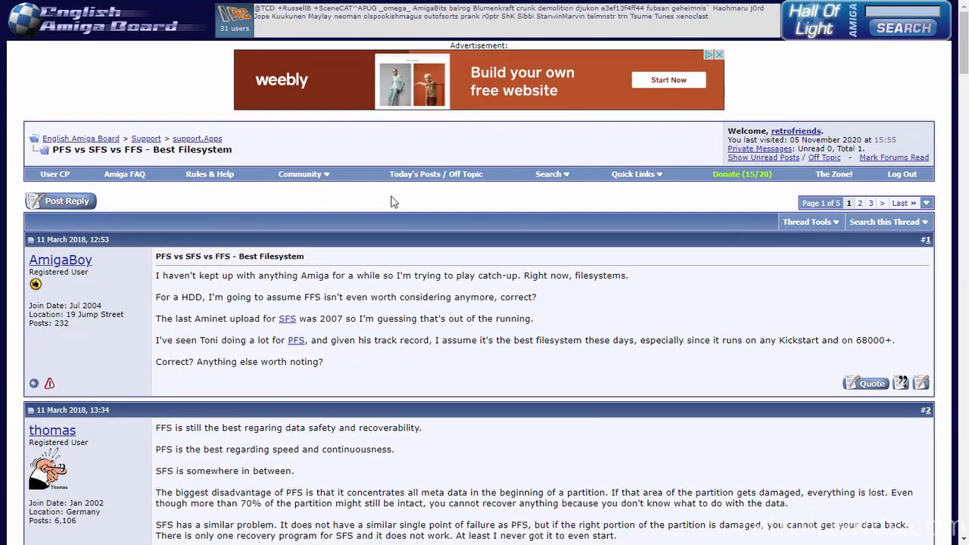
- Read the English Amiga Board thread "PFS vs SFS vs FFS - Best Filesystem" and highlight the quoted remark about the main problem with SFS
scroll(348, 279, down, 5)
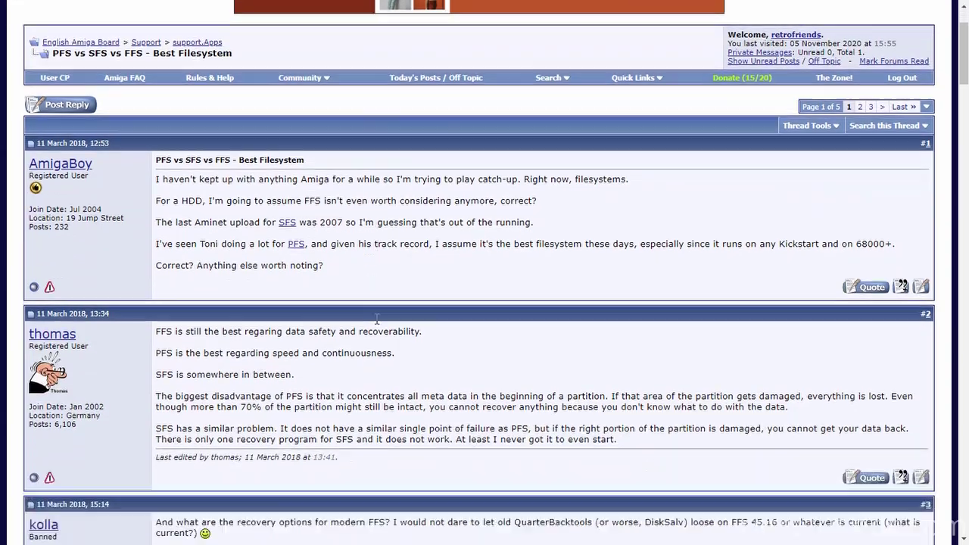
scroll(376, 319, down, 8)
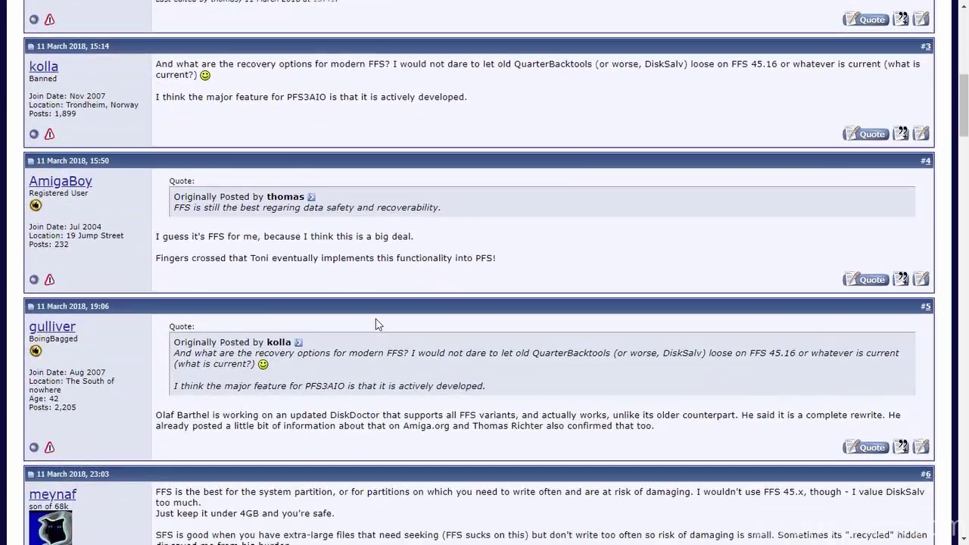
scroll(377, 322, down, 10)
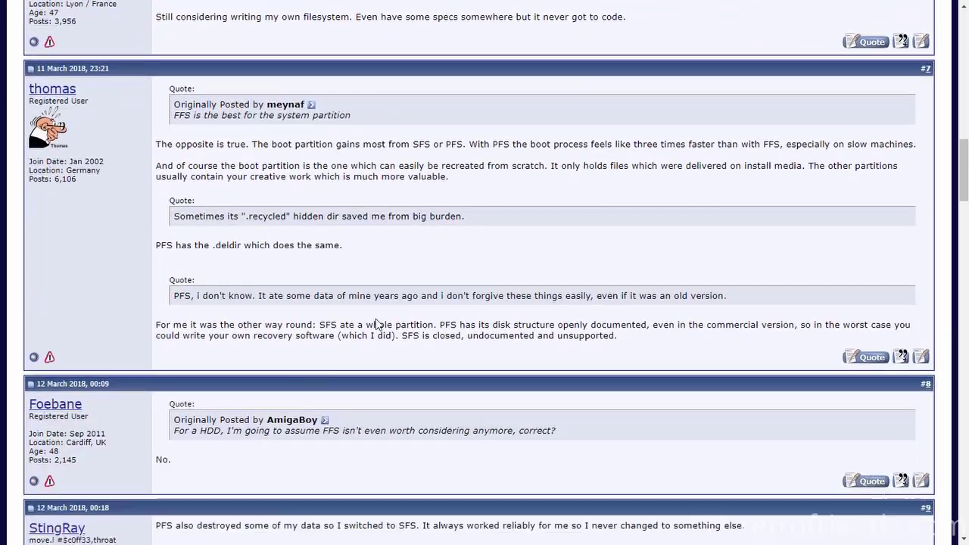
scroll(378, 324, down, 9)
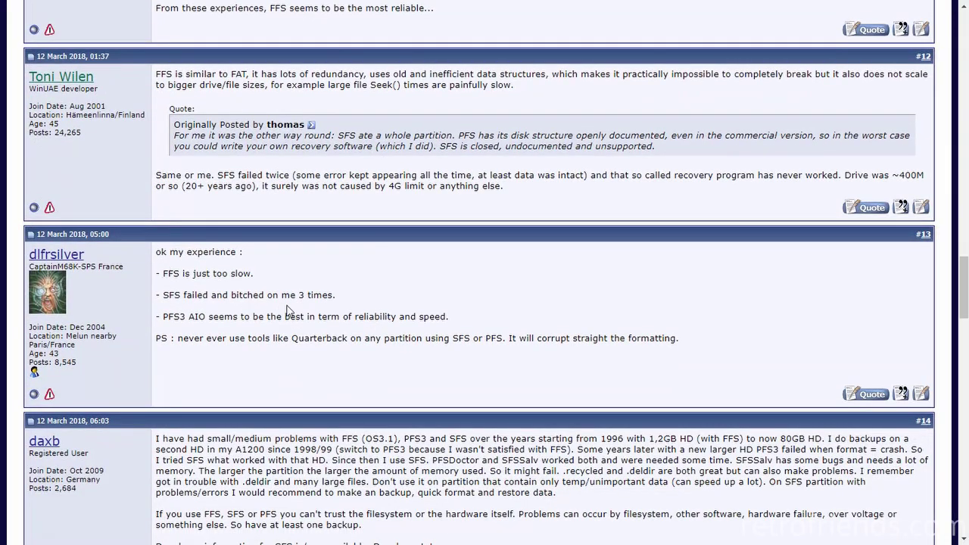
scroll(373, 370, down, 1)
scroll(373, 370, down, 5)
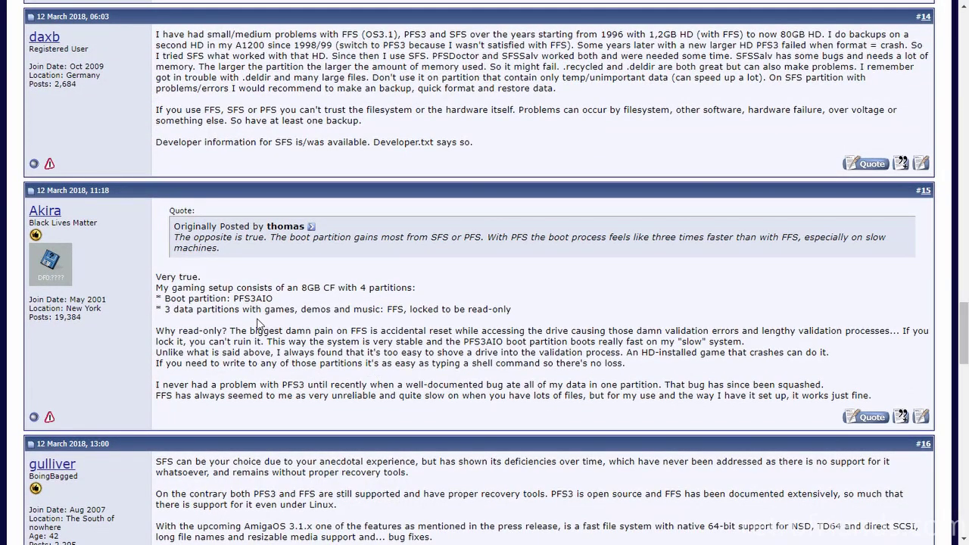
scroll(258, 324, down, 8)
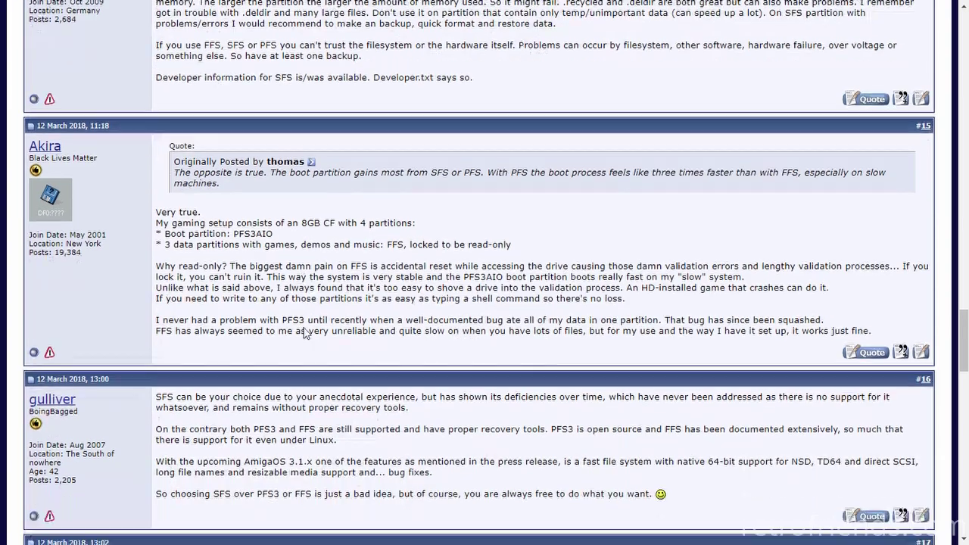
scroll(402, 327, down, 3)
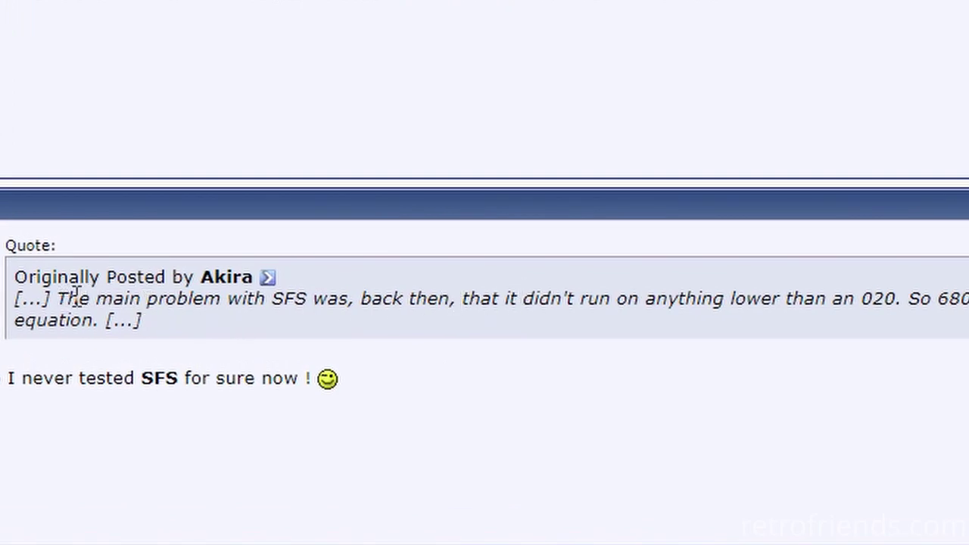
drag(70, 296, 904, 295)
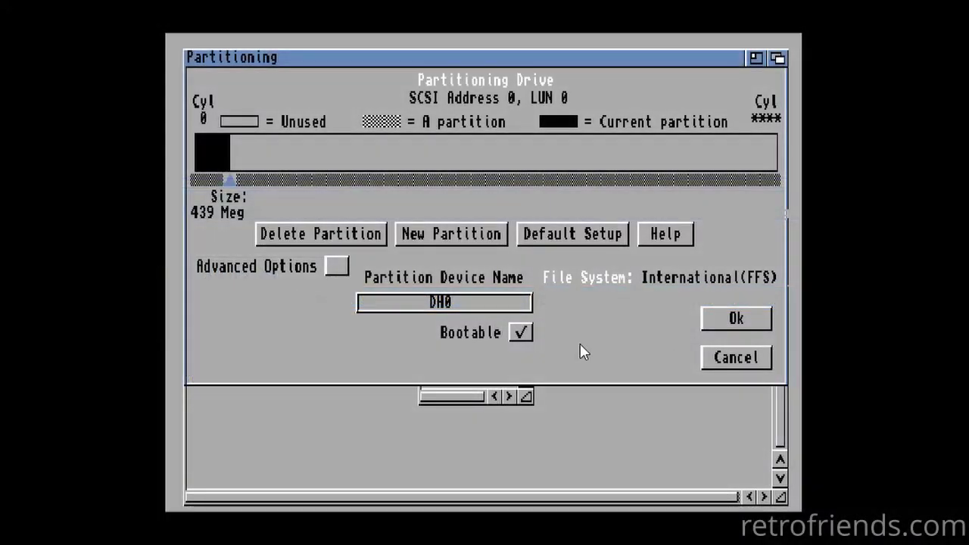
- Back in HDToolBox in WinUAE, enable the advanced partitioning options and add a new file system from the file PC1:pfs3aio
click(337, 266)
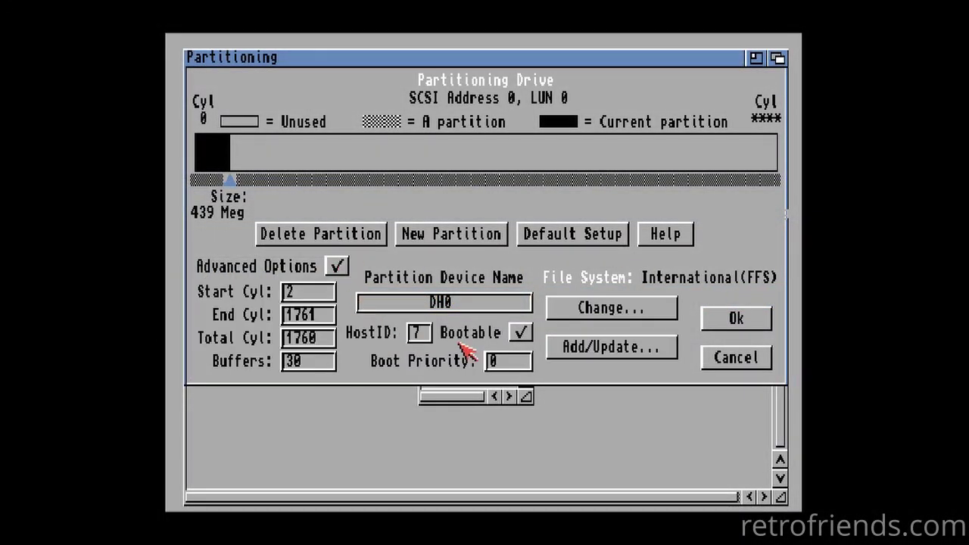
click(643, 348)
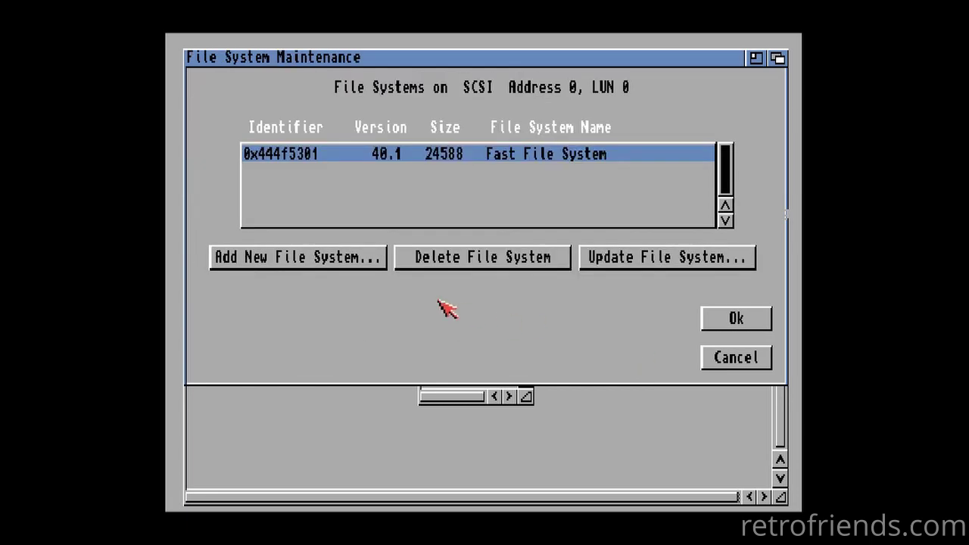
click(306, 263)
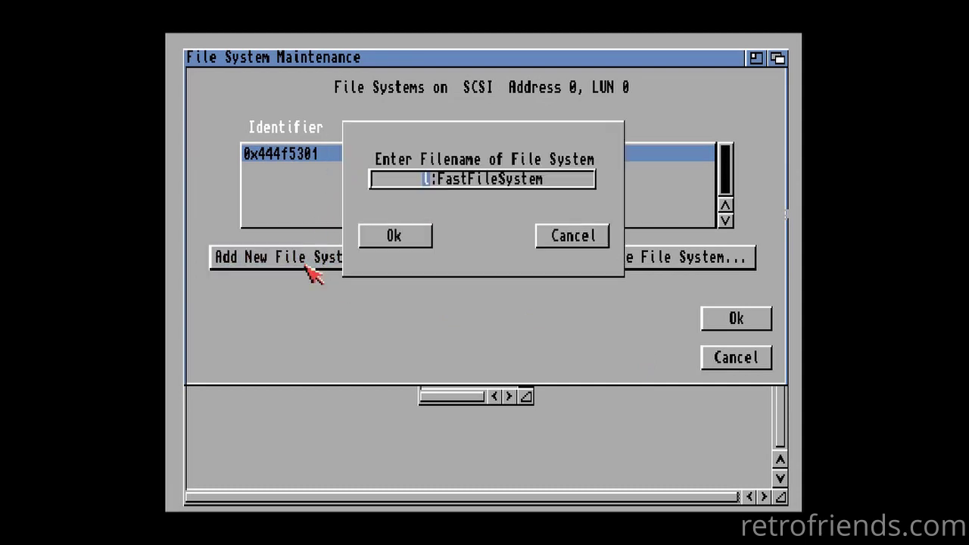
click(579, 183)
key(BackSpace)
key(BackSpace)
key(BackSpace)
key(BackSpace)
key(BackSpace)
key(BackSpace)
key(BackSpace)
key(BackSpace)
key(BackSpace)
key(BackSpace)
key(BackSpace)
key(BackSpace)
key(BackSpace)
key(BackSpace)
key(BackSpace)
key(BackSpace)
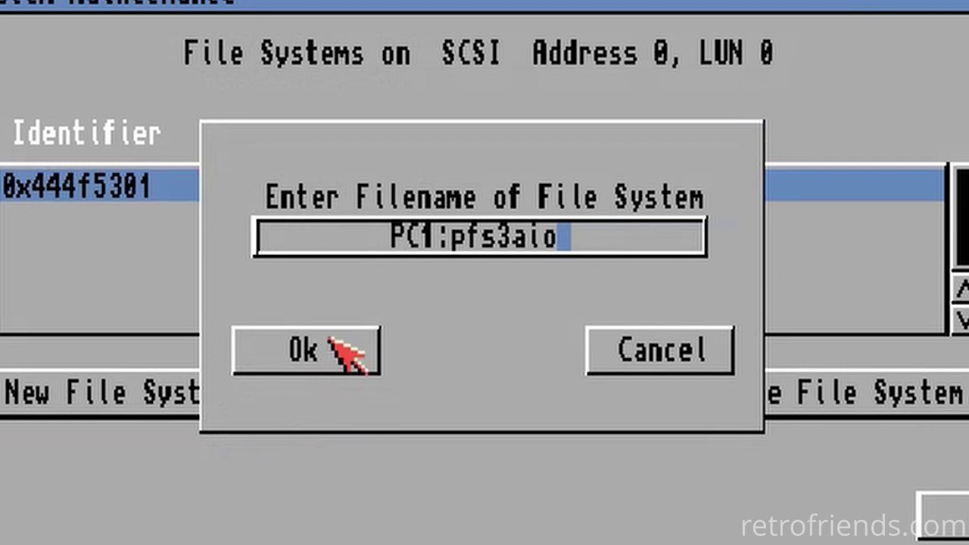
click(340, 350)
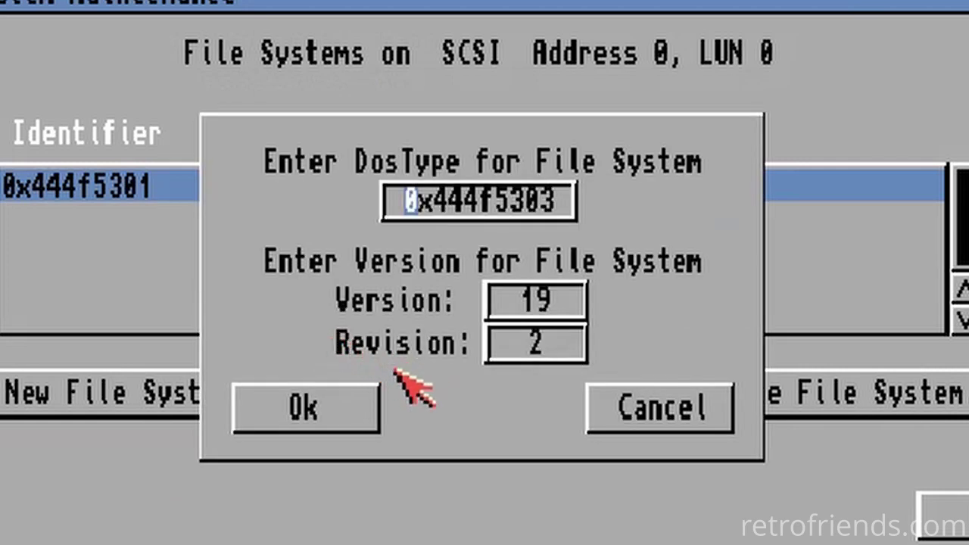
- Set the new file system's DosType to 0x50465303 and accept it with its version and revision unchanged
click(558, 205)
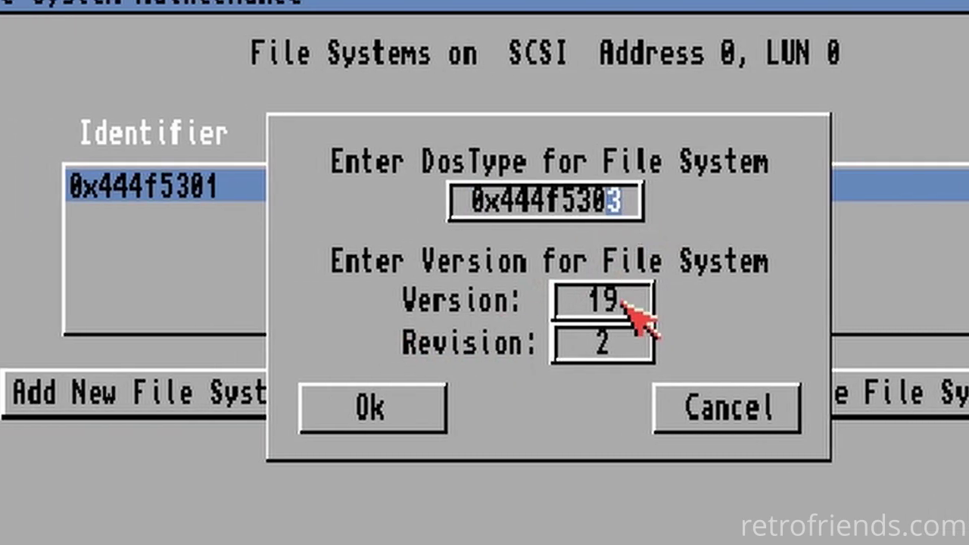
key(BackSpace)
key(BackSpace)
key(BackSpace)
key(BackSpace)
key(BackSpace)
key(BackSpace)
key(BackSpace)
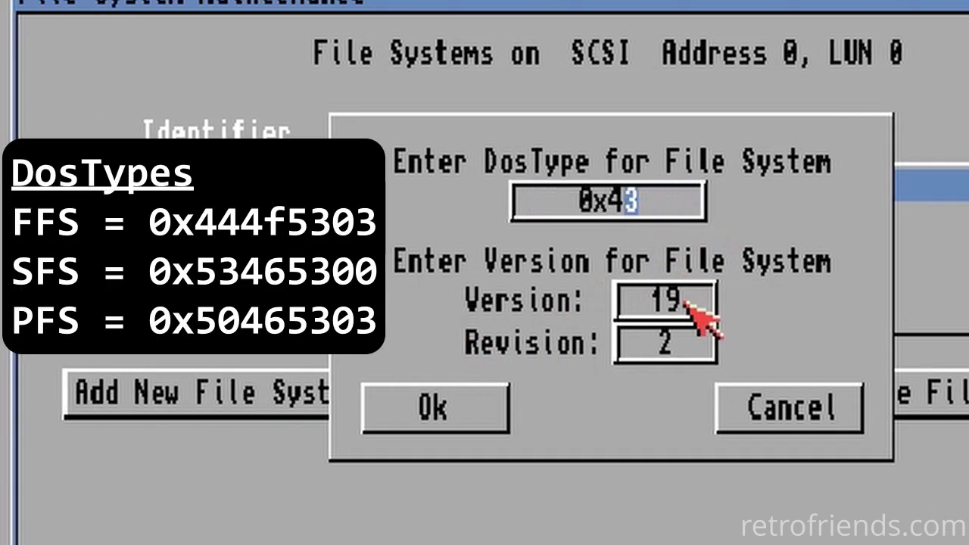
key(Delete)
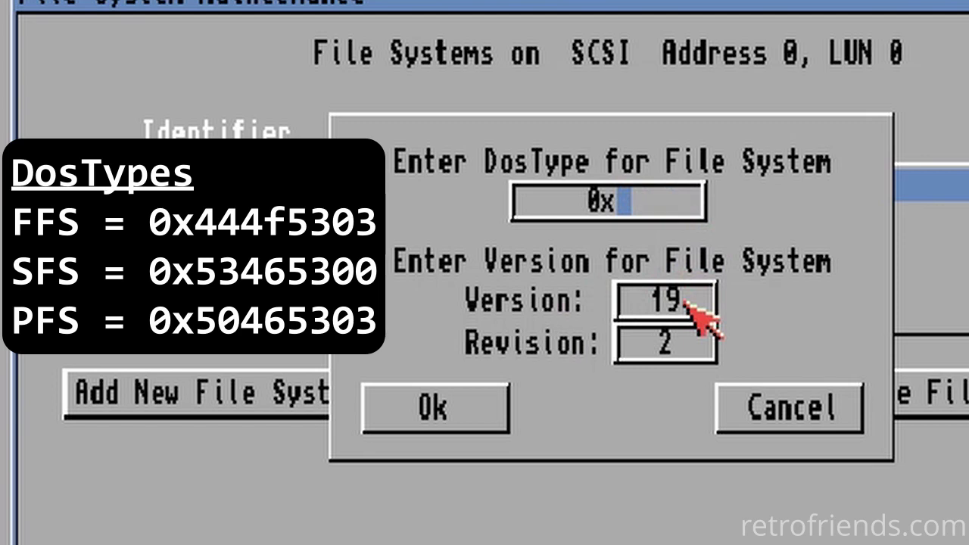
text(5)
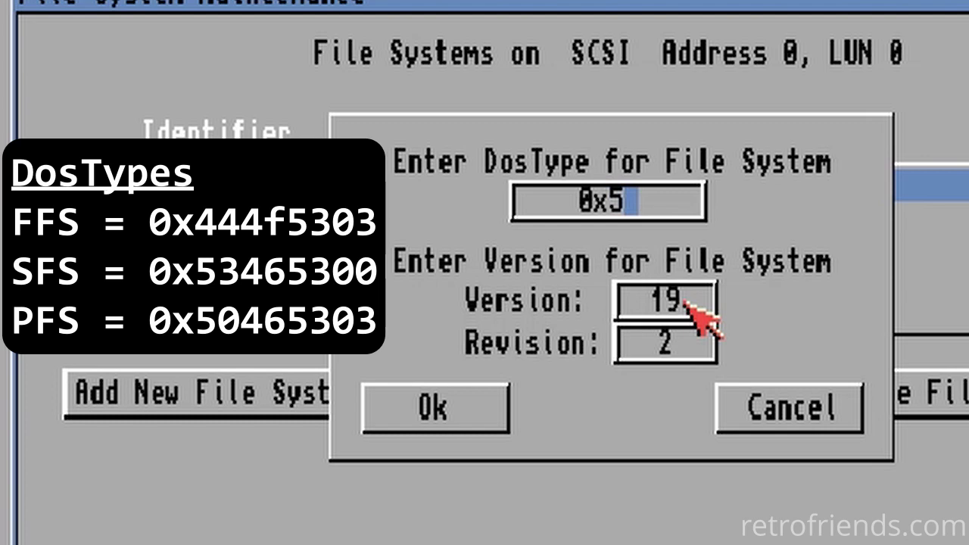
text(04)
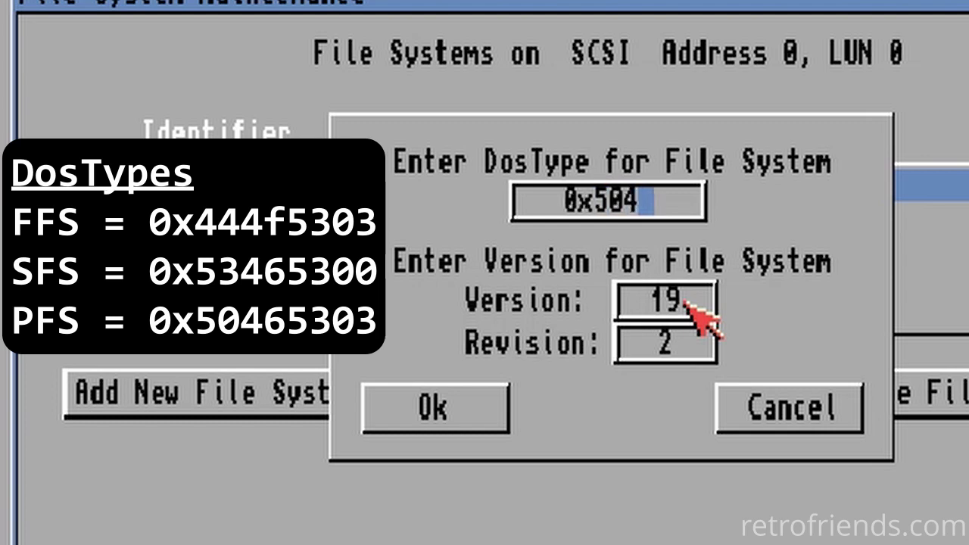
text(65303)
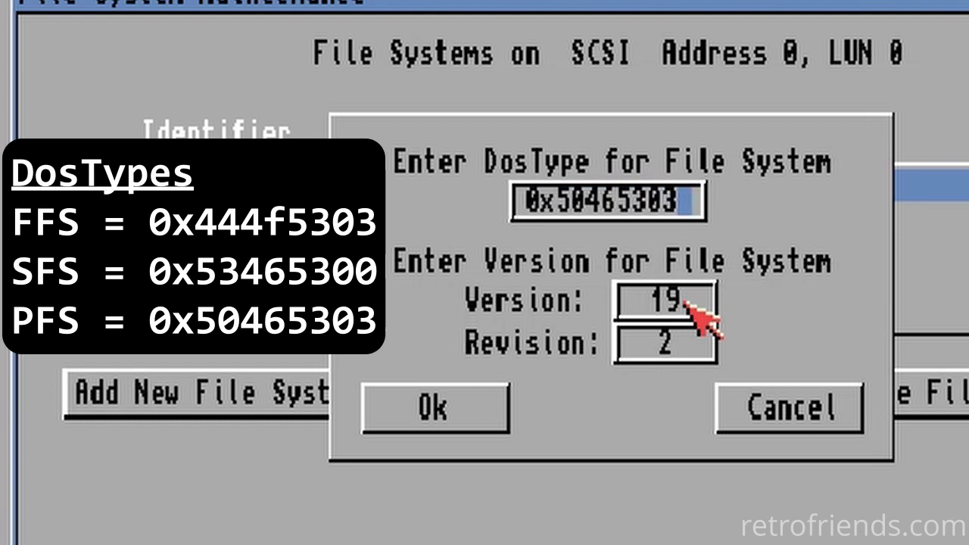
key(Return)
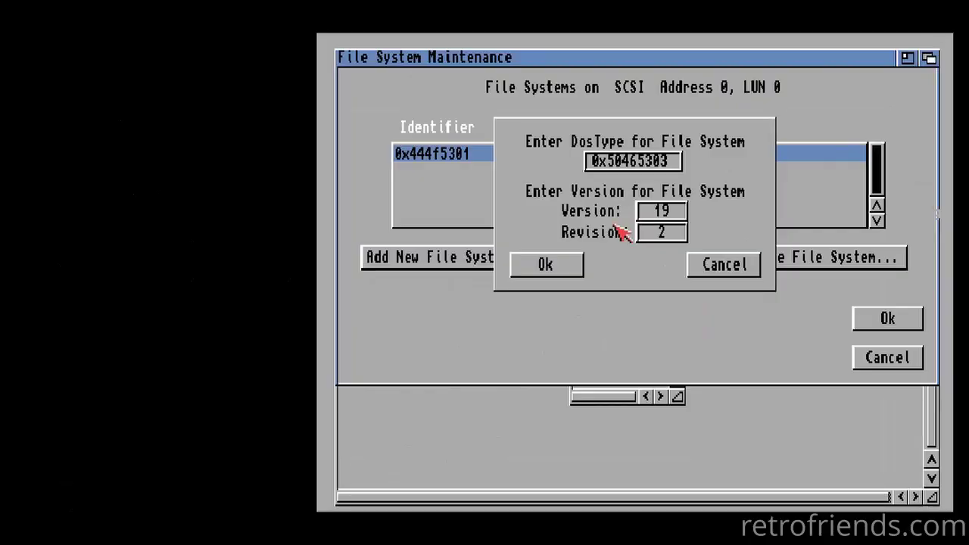
click(477, 413)
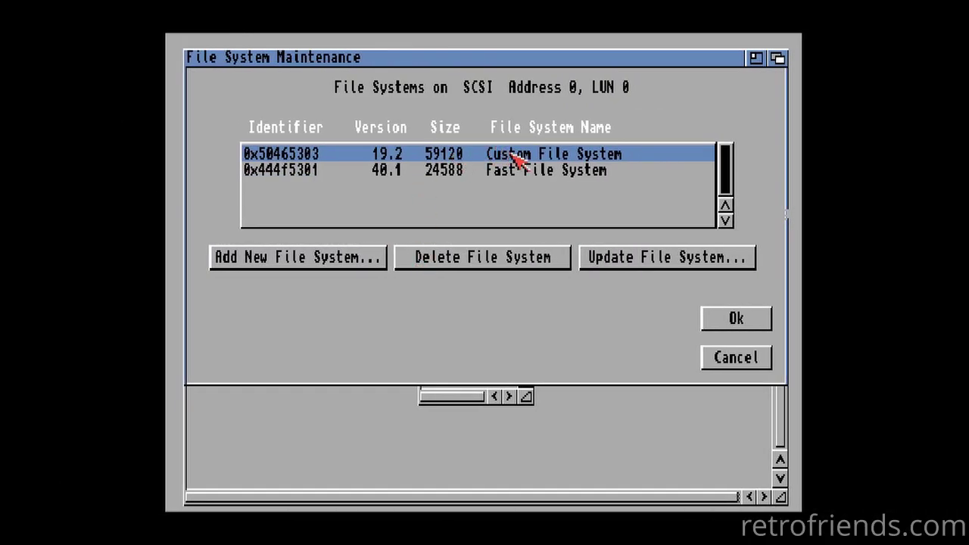
- Select the custom file system 0x50465303 in the drive's file system list and accept the file system maintenance
click(398, 168)
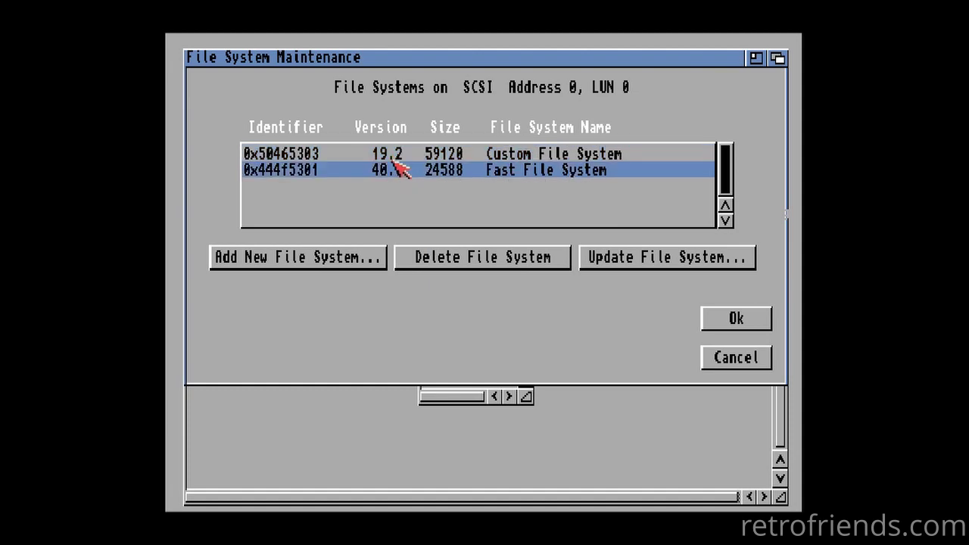
click(395, 156)
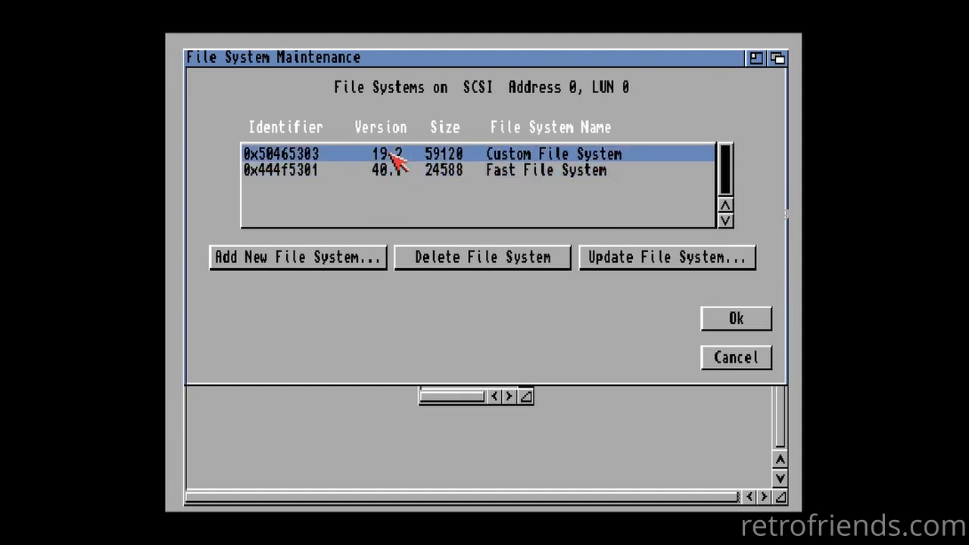
click(722, 321)
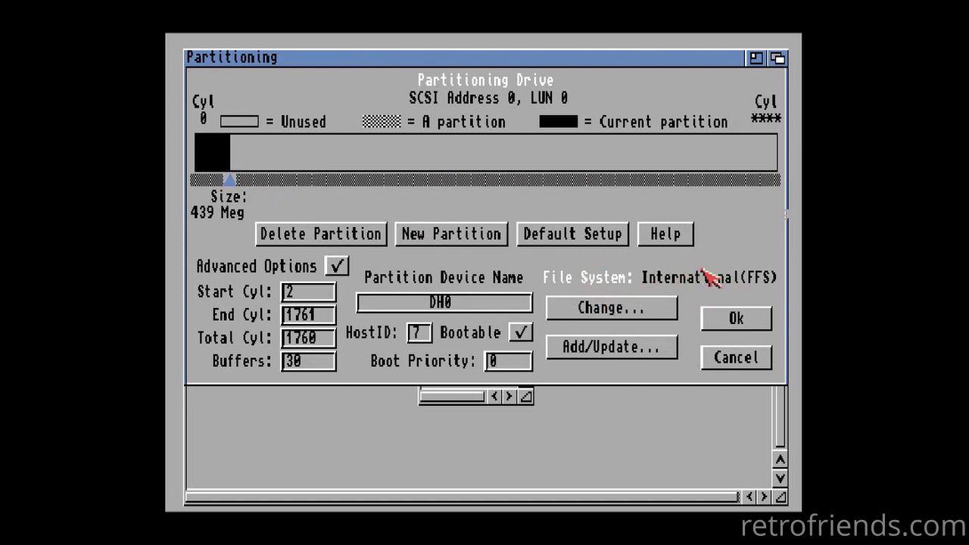
- Open the file system characteristics of partition DH0 and change its file system to PFS\03
click(640, 311)
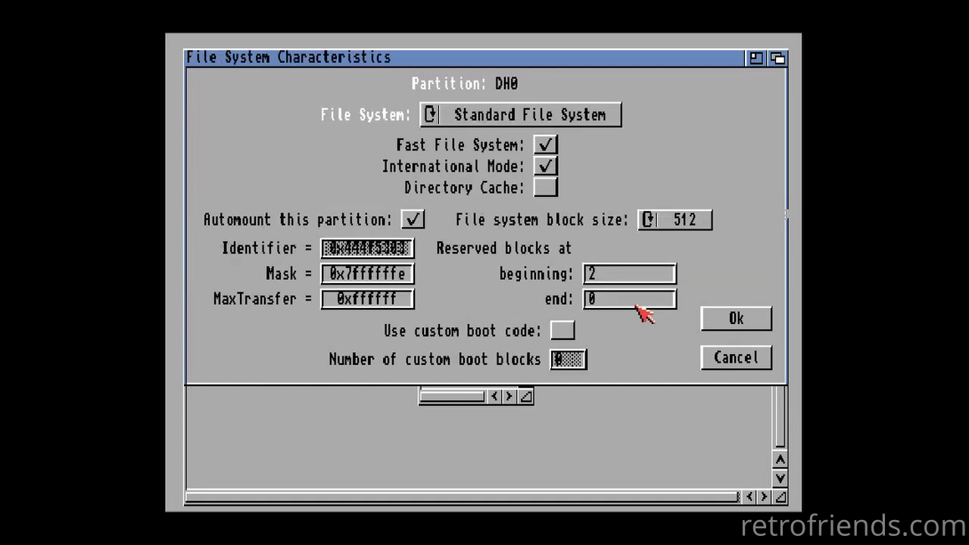
click(529, 122)
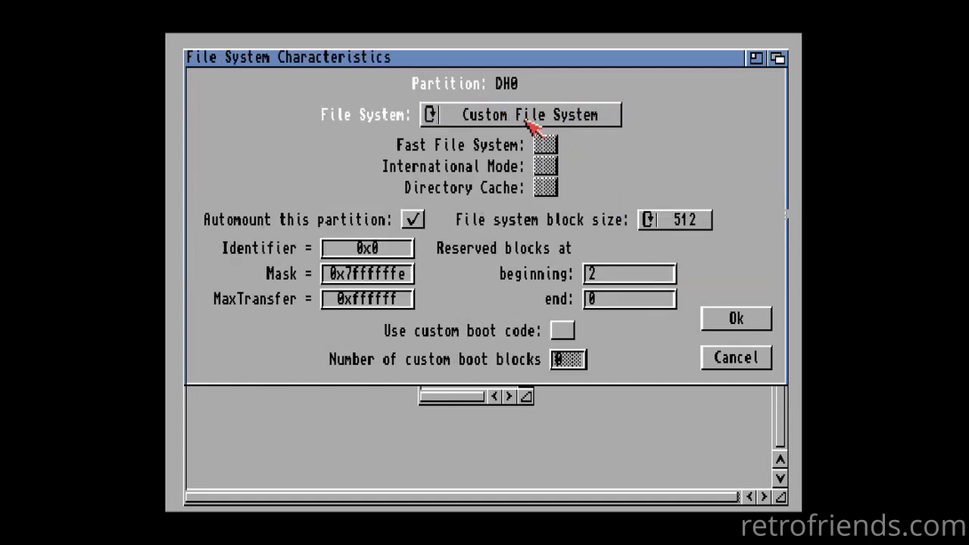
click(530, 121)
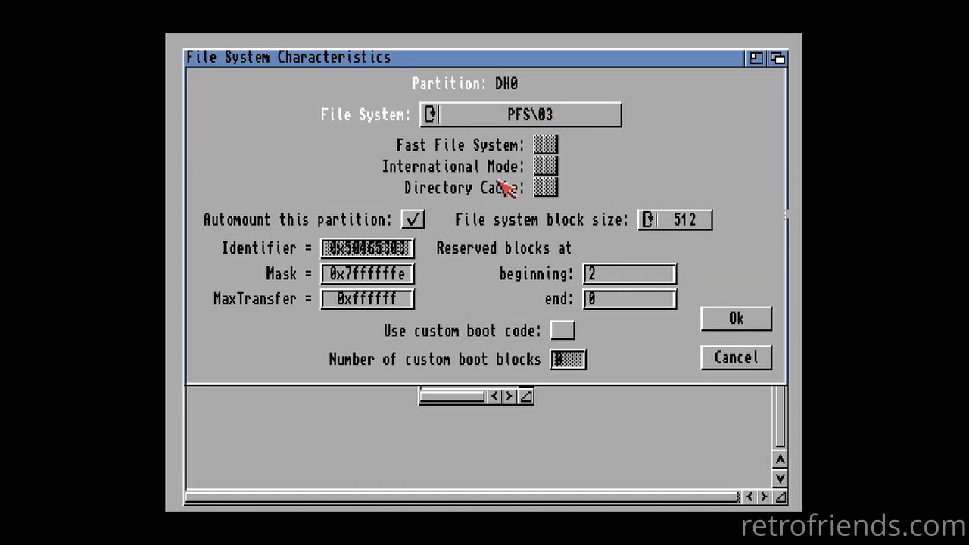
- Set the MaxTransfer of partition DH0 to 0x1fe00 and accept its file system characteristics
click(411, 300)
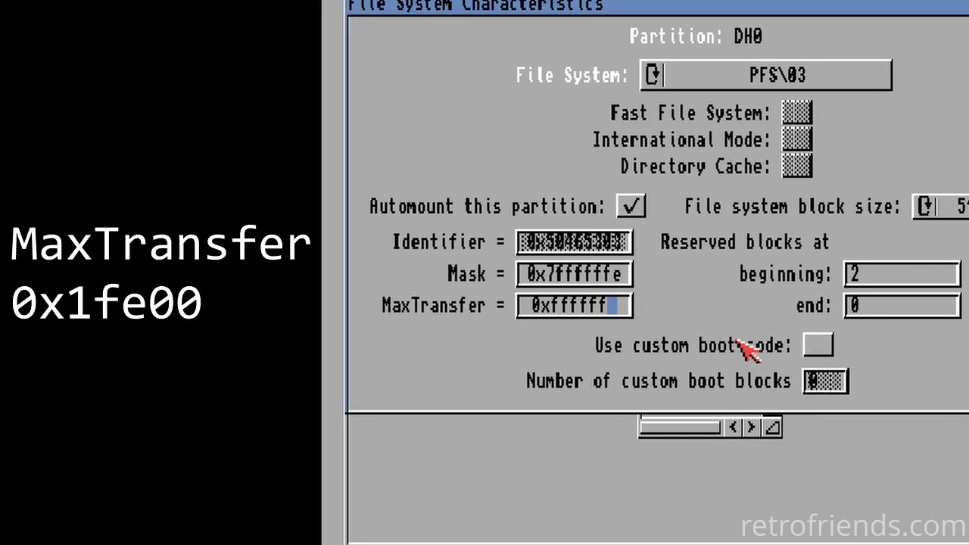
key(BackSpace)
key(BackSpace)
key(BackSpace)
key(BackSpace)
key(BackSpace)
key(BackSpace)
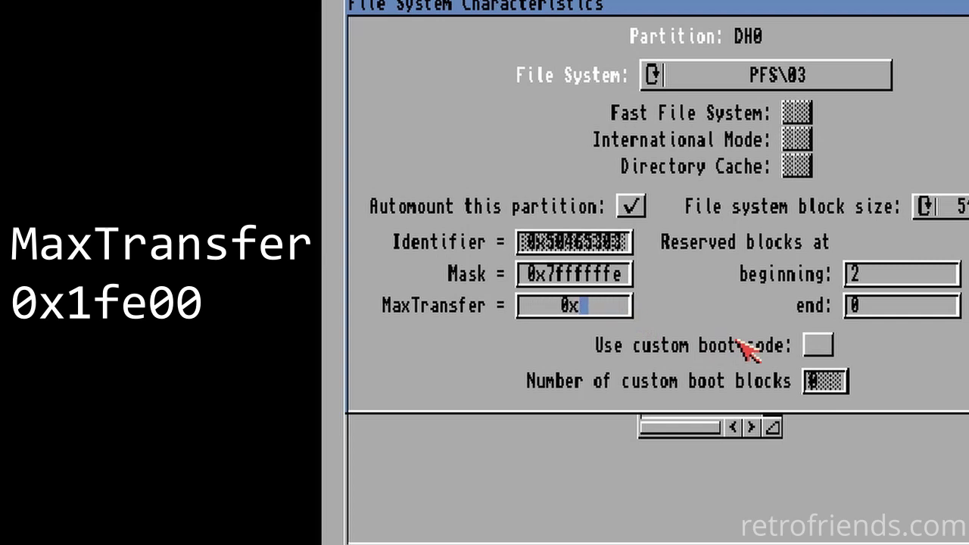
text(1fe00)
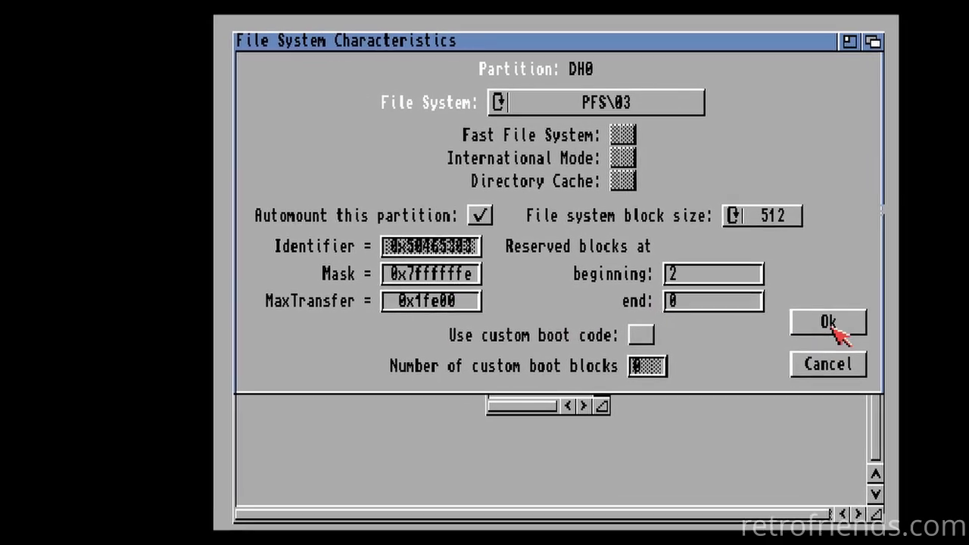
click(831, 322)
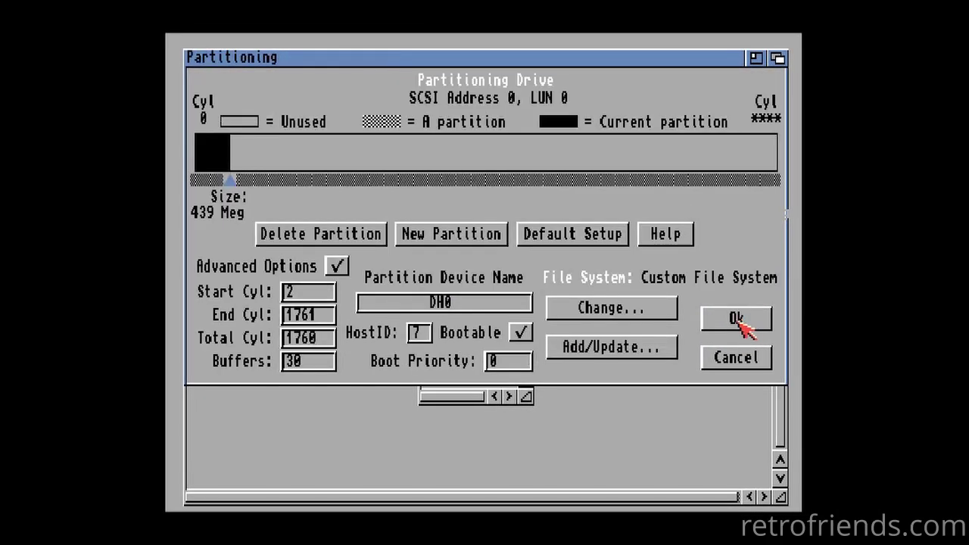
- Create a second partition of about 439 Meg directly after DH0 and name it DH1
click(423, 243)
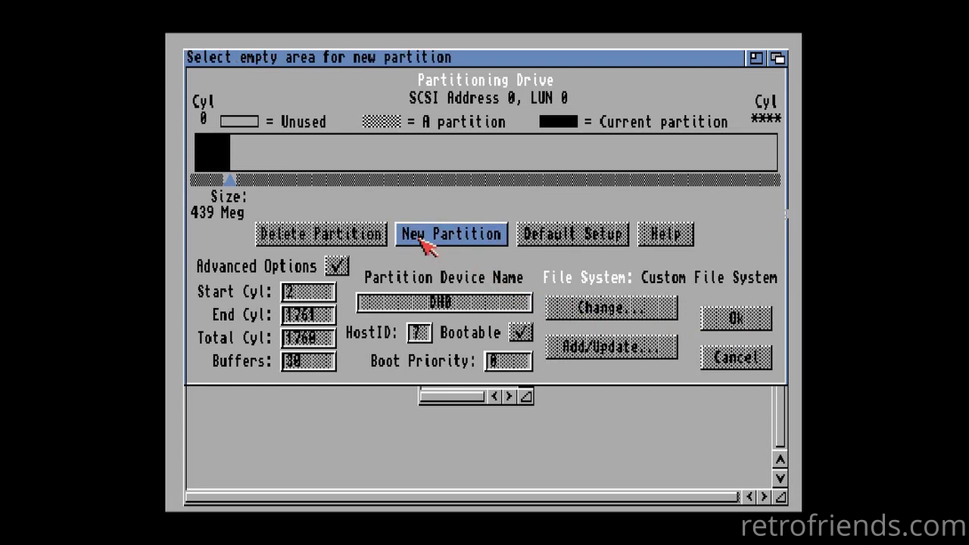
click(757, 155)
drag(772, 182, 263, 184)
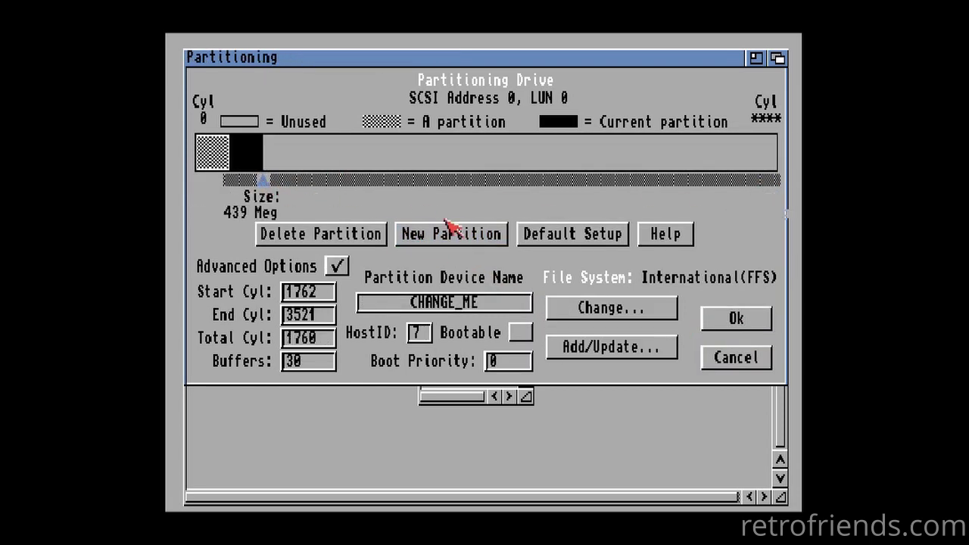
click(498, 303)
key(BackSpace)
key(BackSpace)
key(BackSpace)
key(BackSpace)
key(BackSpace)
key(BackSpace)
key(BackSpace)
key(BackSpace)
key(BackSpace)
text(DH1)
key(Return)
- Change DH1's file system to PFS\03 with a MaxTransfer of 0x1fe00 and accept the characteristics
click(560, 341)
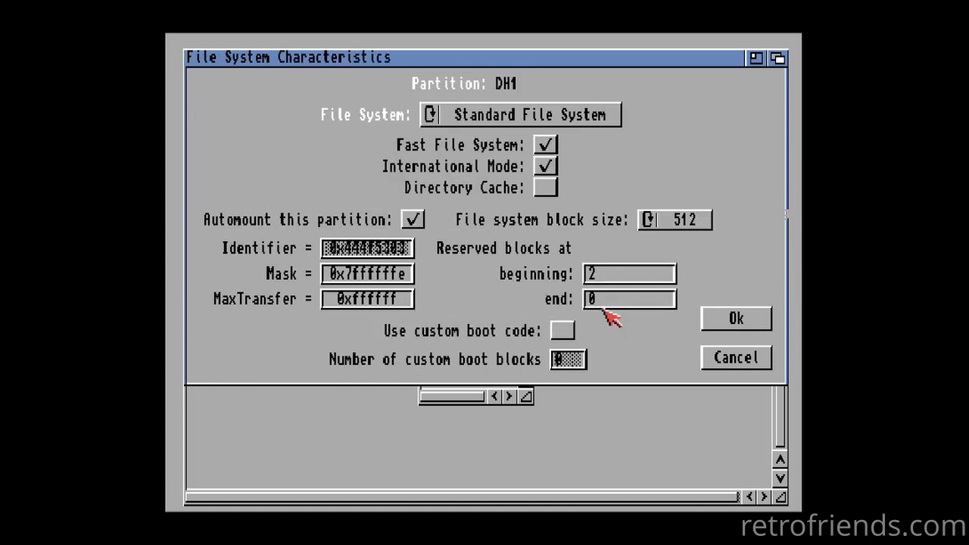
click(580, 120)
click(407, 300)
key(BackSpace)
key(BackSpace)
key(BackSpace)
key(BackSpace)
key(BackSpace)
key(BackSpace)
key(BackSpace)
key(BackSpace)
text(0x1fe00)
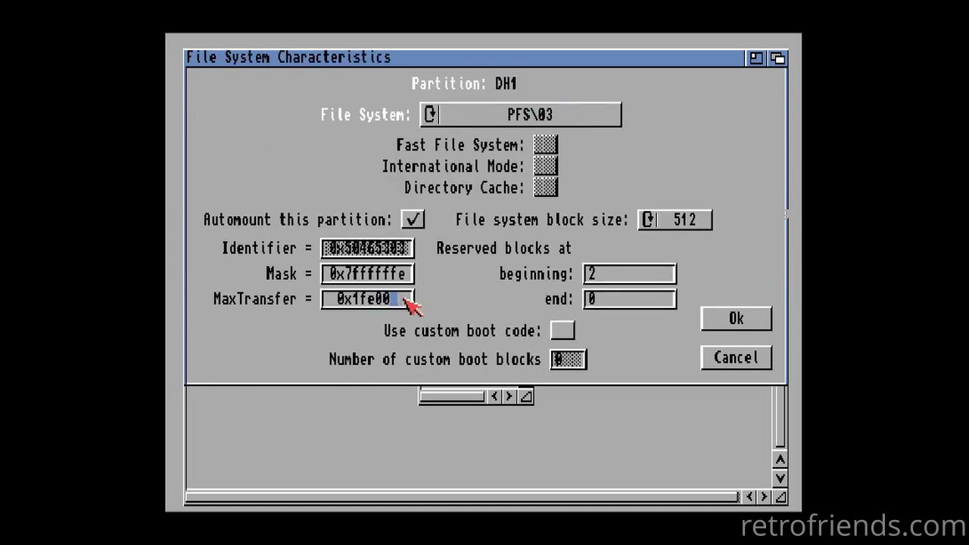
click(735, 317)
- Create a third partition in the unused area after DH1 and name it DH2
click(447, 236)
click(367, 165)
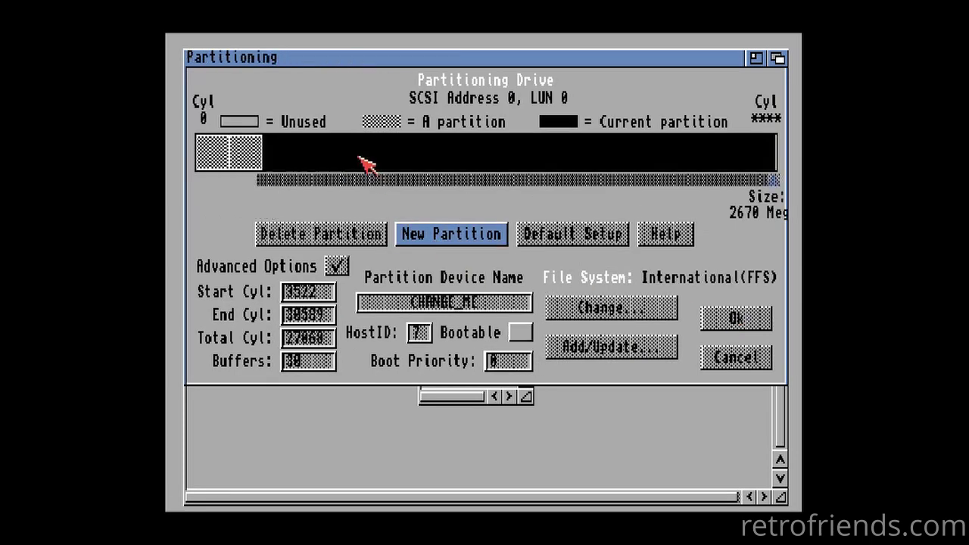
click(503, 309)
key(BackSpace)
key(BackSpace)
key(BackSpace)
key(BackSpace)
key(BackSpace)
key(BackSpace)
key(BackSpace)
key(BackSpace)
key(BackSpace)
text(DH2)
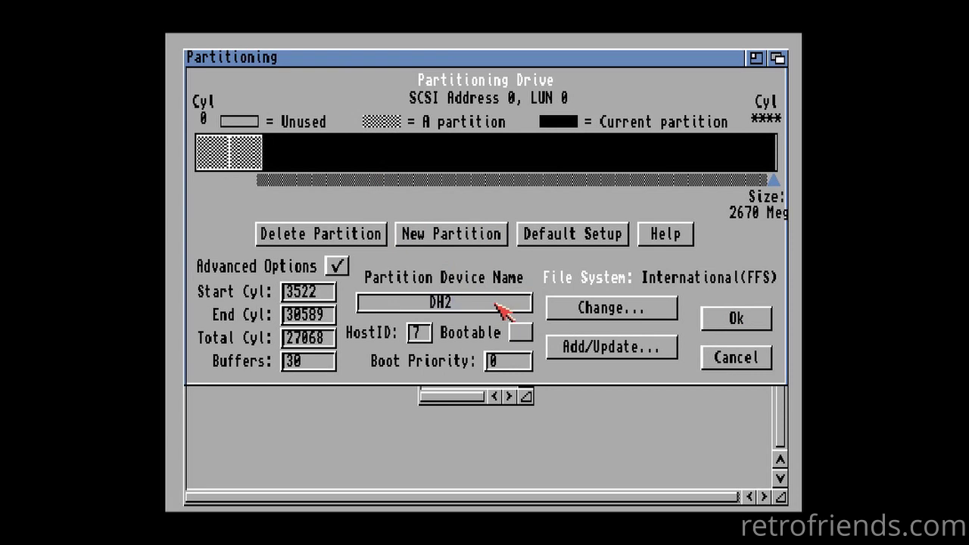
- Shrink partition DH2 to about 3891 Meg, leaving unused space after it
drag(773, 180, 560, 187)
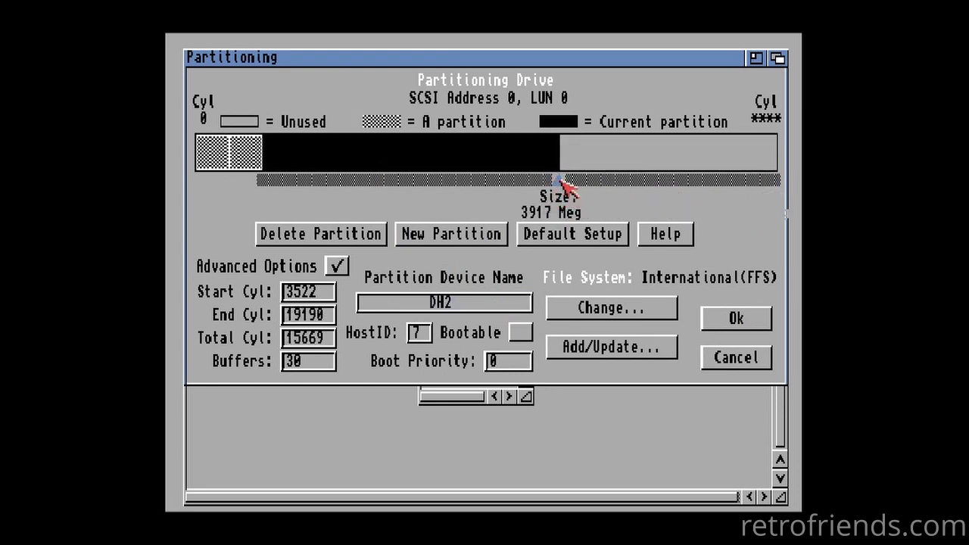
drag(563, 181, 575, 180)
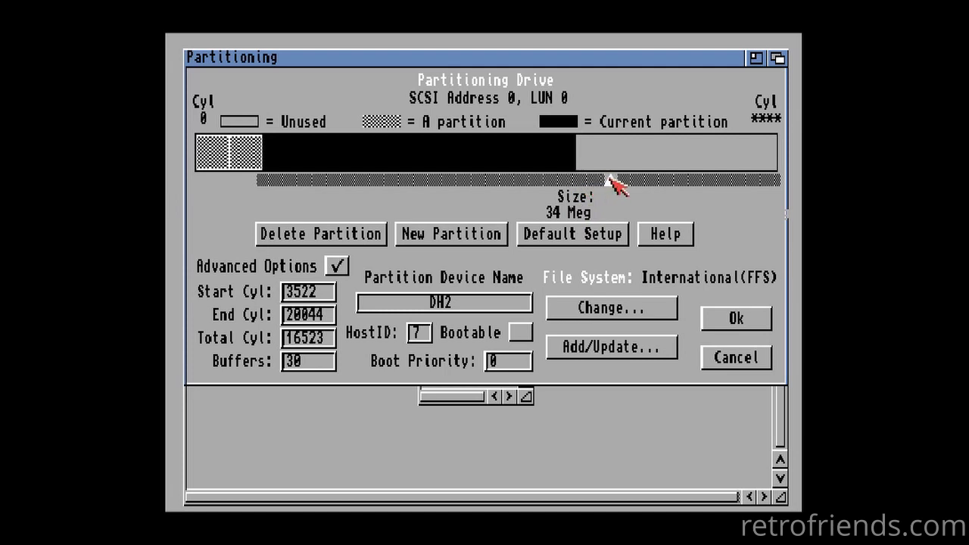
drag(610, 181, 557, 181)
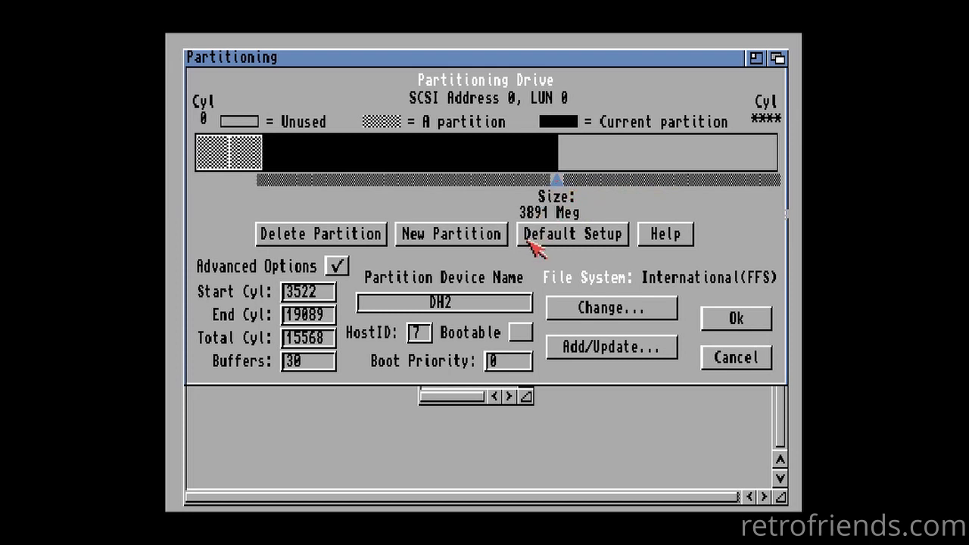
- Change DH2's file system to PFS\03 with a MaxTransfer of 0x1fe00 and accept the characteristics
click(606, 309)
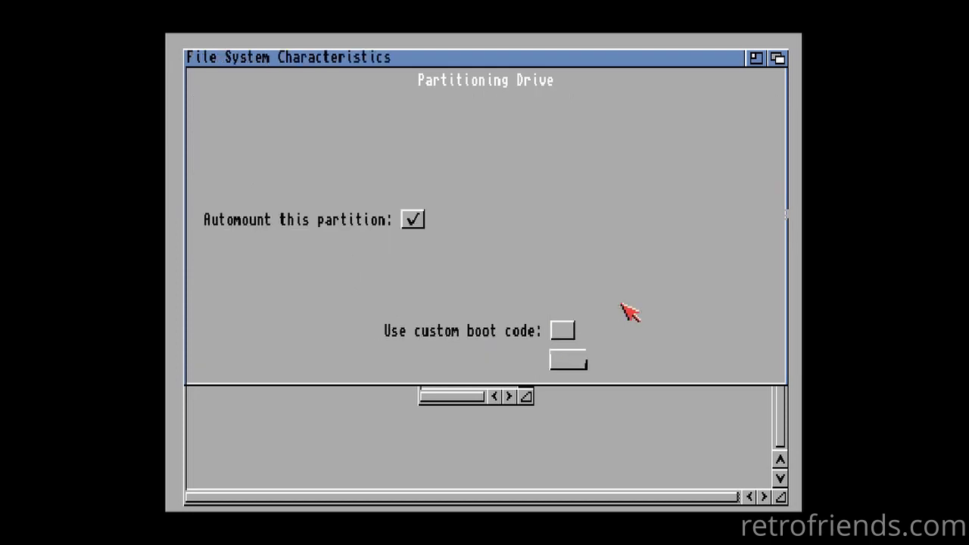
click(409, 299)
key(BackSpace)
key(BackSpace)
key(BackSpace)
key(BackSpace)
key(BackSpace)
key(BackSpace)
key(BackSpace)
key(BackSpace)
text(0x1fe00)
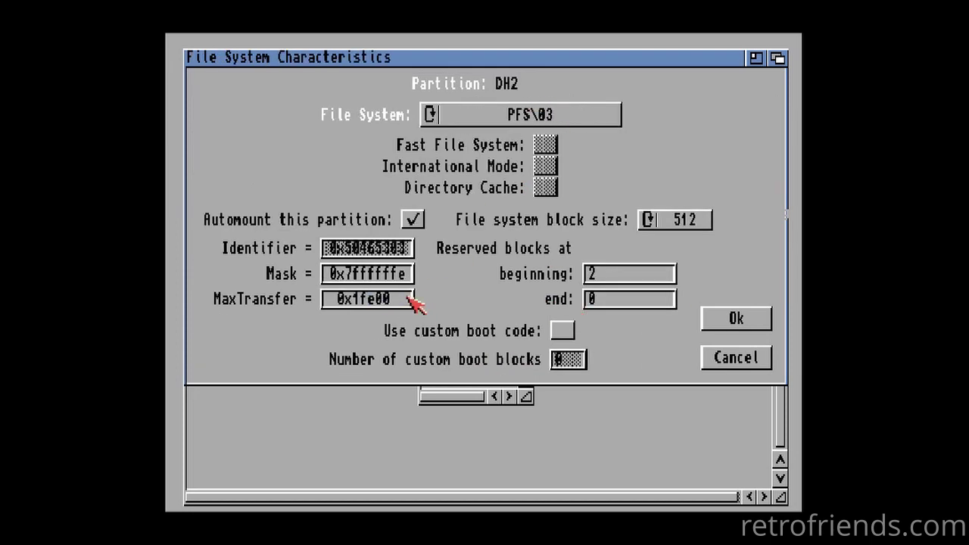
click(756, 319)
- Create a fourth partition filling the remaining unused space after DH2 and name it DH3
click(451, 233)
click(636, 151)
click(508, 306)
key(BackSpace)
key(BackSpace)
key(BackSpace)
key(BackSpace)
key(BackSpace)
key(BackSpace)
key(BackSpace)
key(BackSpace)
key(BackSpace)
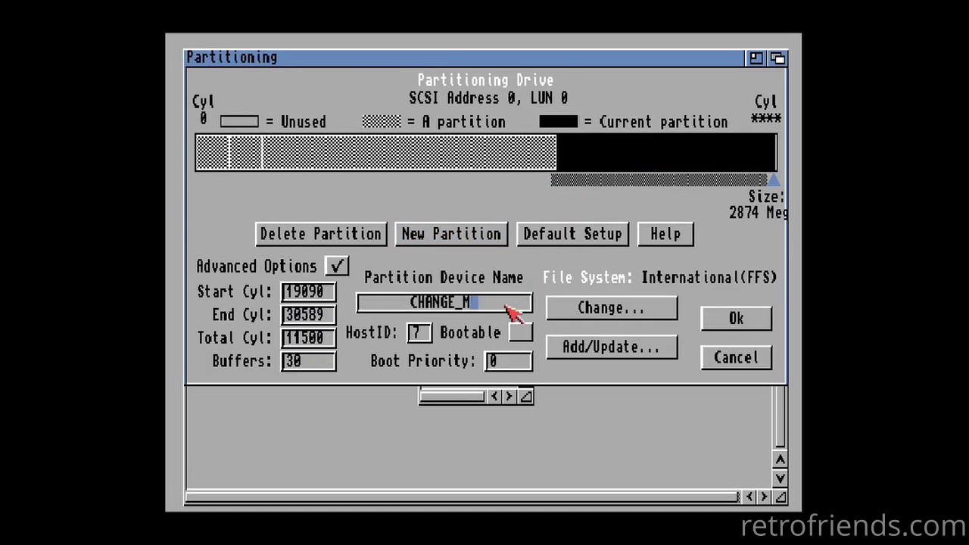
text(DH3)
- Change DH3's file system to PFS\03 with a MaxTransfer of 0x1fe00 and accept the characteristics
click(611, 308)
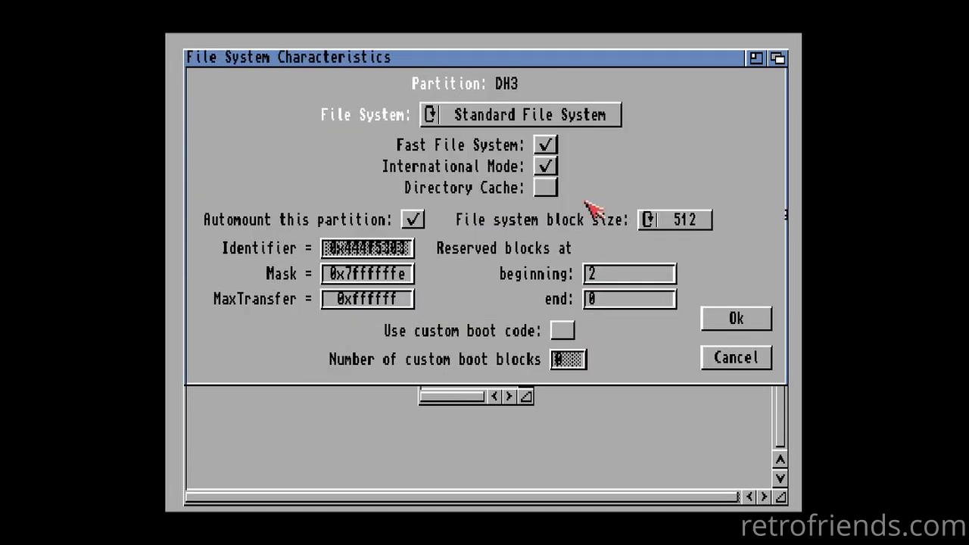
click(409, 299)
key(BackSpace)
key(BackSpace)
key(BackSpace)
key(BackSpace)
key(BackSpace)
key(BackSpace)
text(1fe00)
click(733, 318)
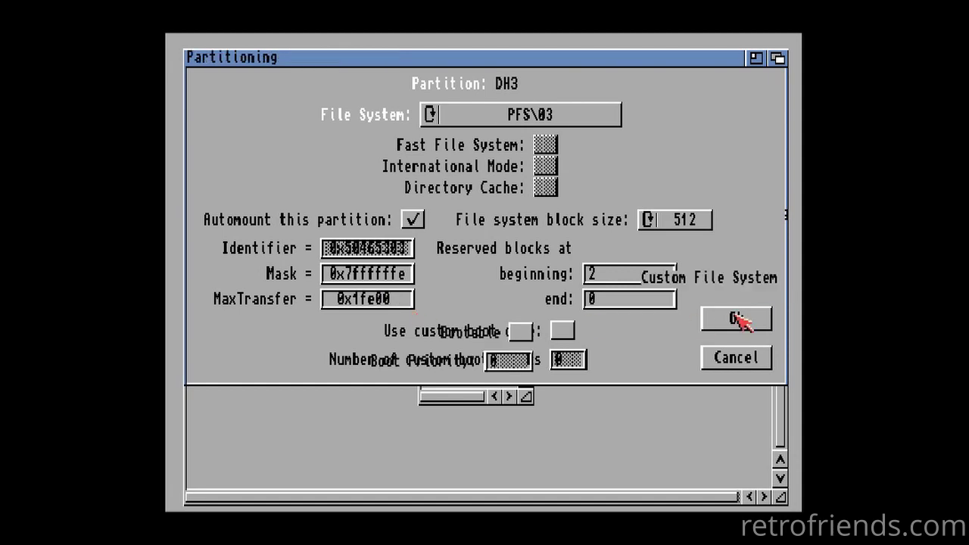
- Accept the partition layout and save the changes to the Compact Flash drive
click(735, 320)
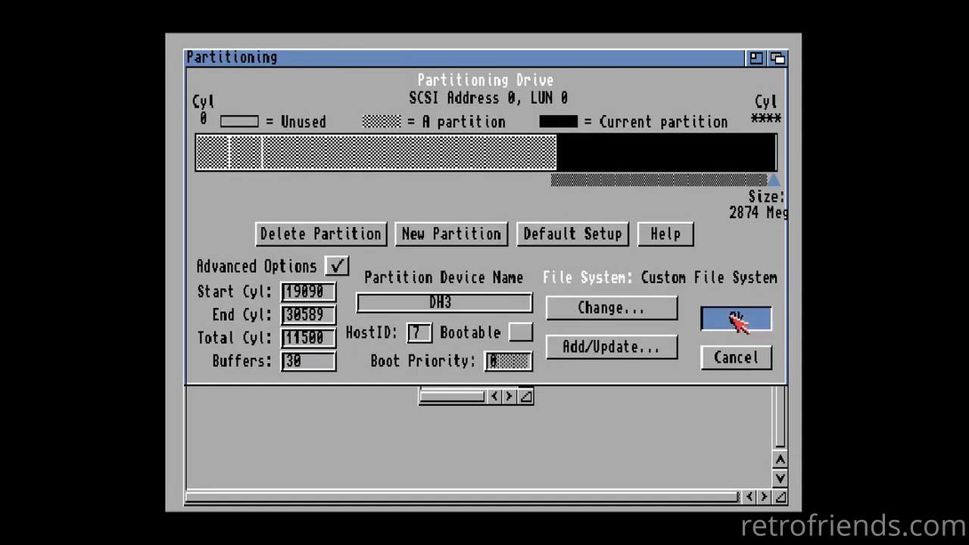
click(655, 316)
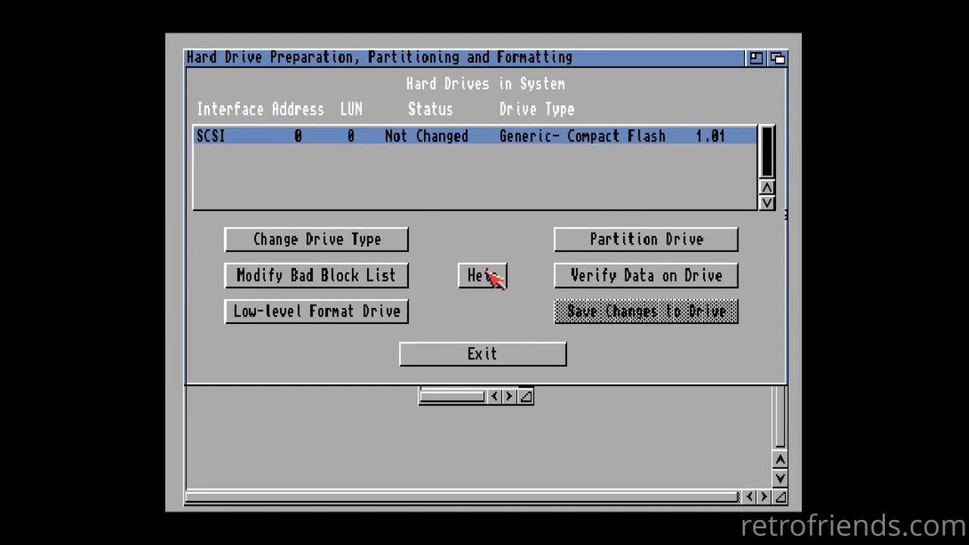
- Exit HDToolBox and close the HDTools and Install3.1 windows on the Workbench
click(492, 356)
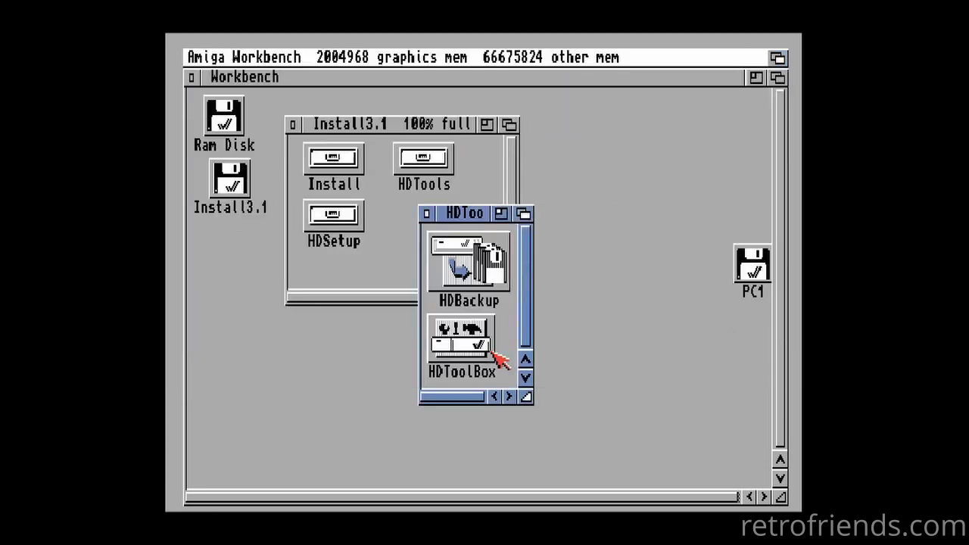
click(428, 214)
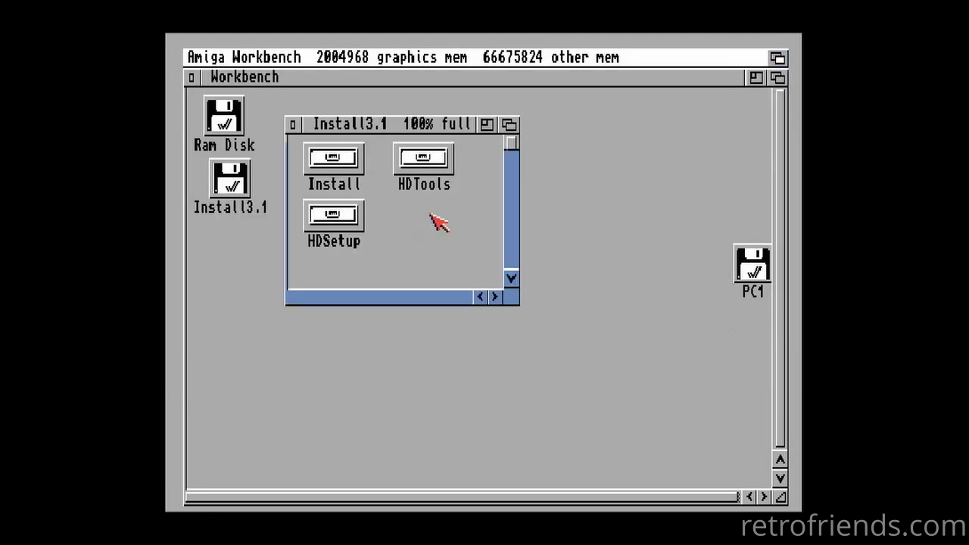
click(293, 125)
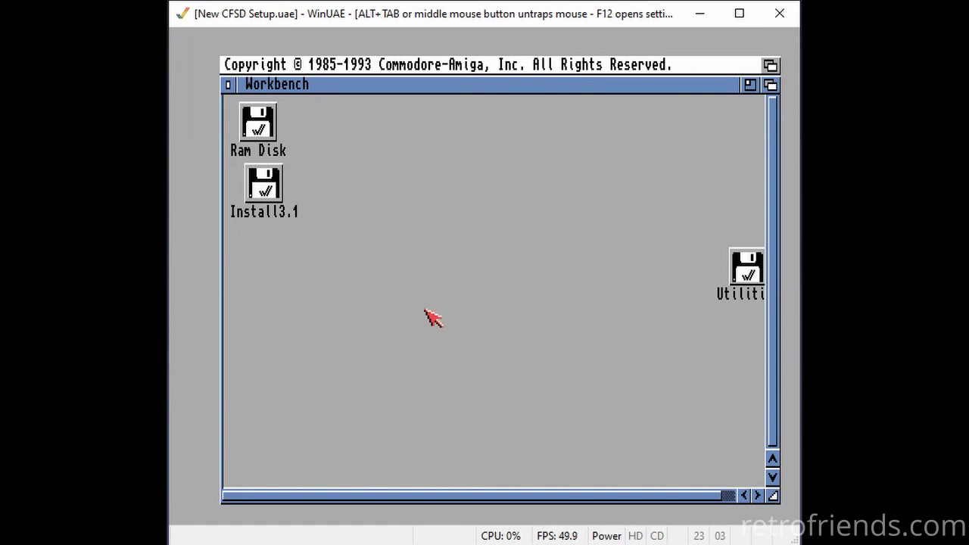
- Quit the running emulation from the WinUAE properties and load the New CFSD Setup configuration
key(F12)
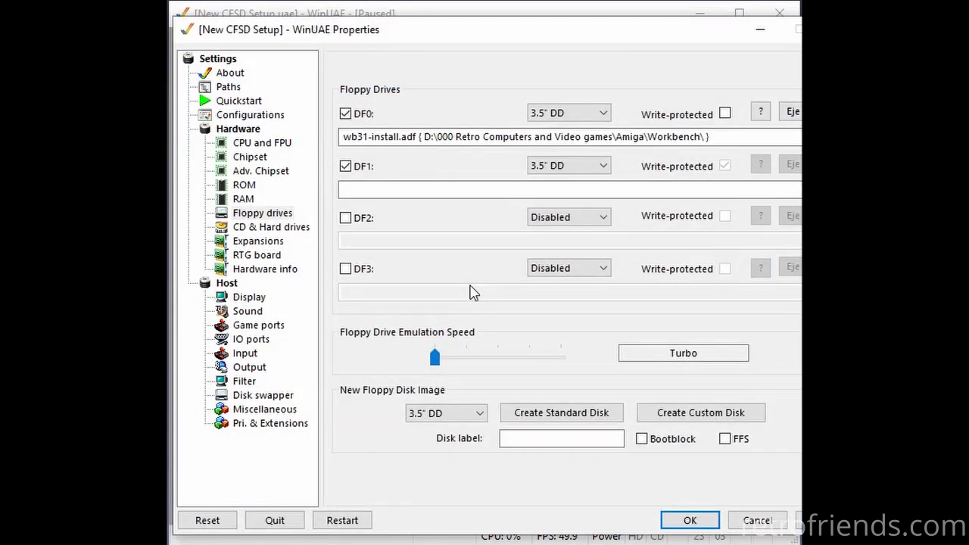
click(274, 520)
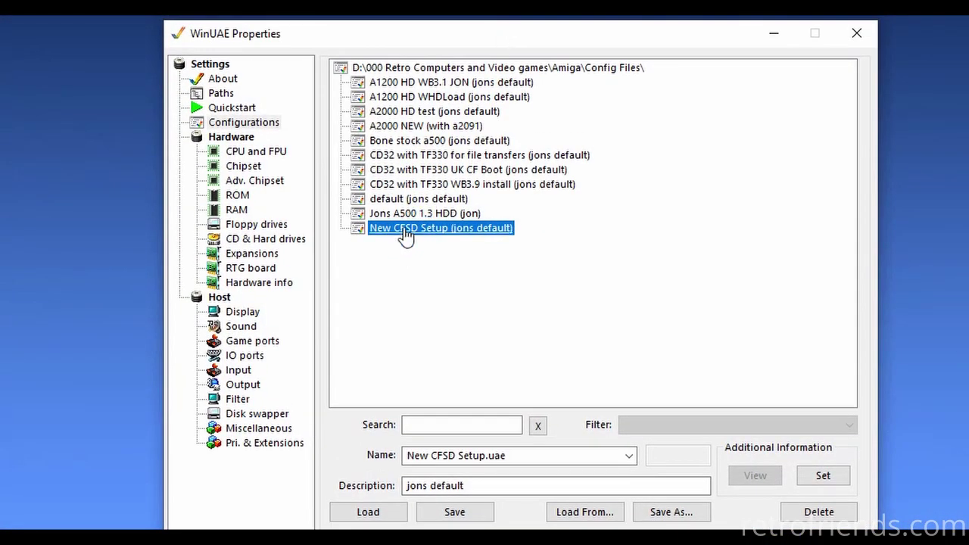
click(409, 213)
click(413, 228)
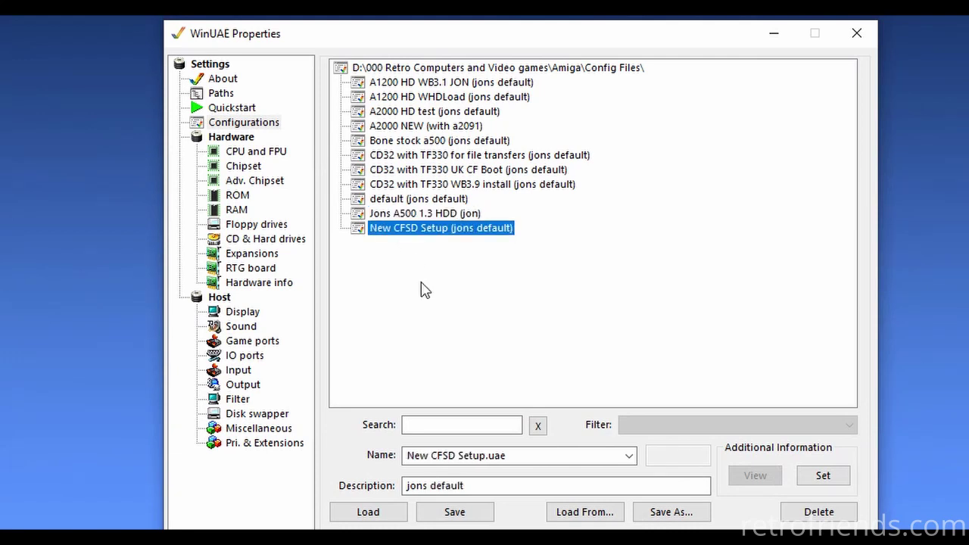
click(371, 511)
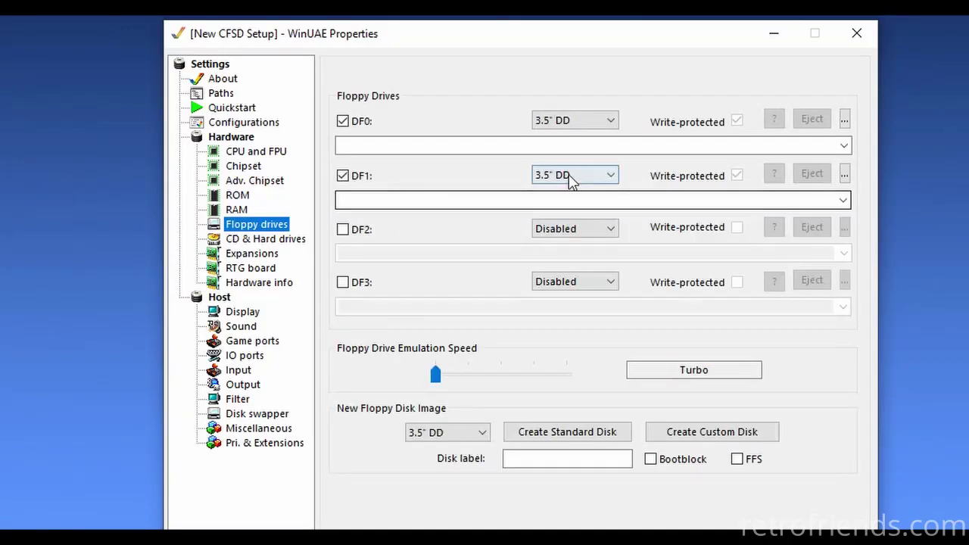
- Insert the recently used disk image wb31-install.adf from the Amiga\Workbench folder into floppy drive DF0
click(843, 146)
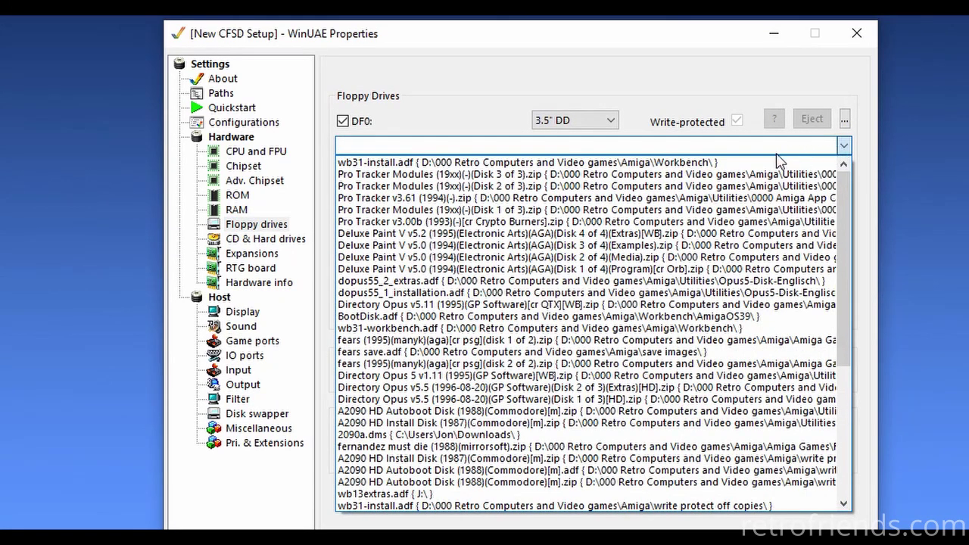
click(652, 162)
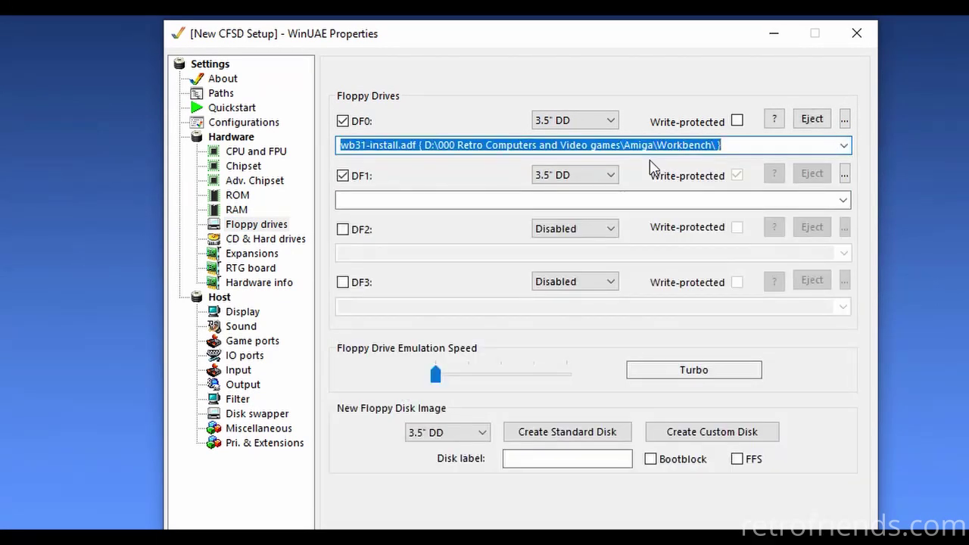
- Add the 7.5G Generic- Compact Flash card (RDB) as a read/write hard drive on UAE (uaehf.device)
click(267, 240)
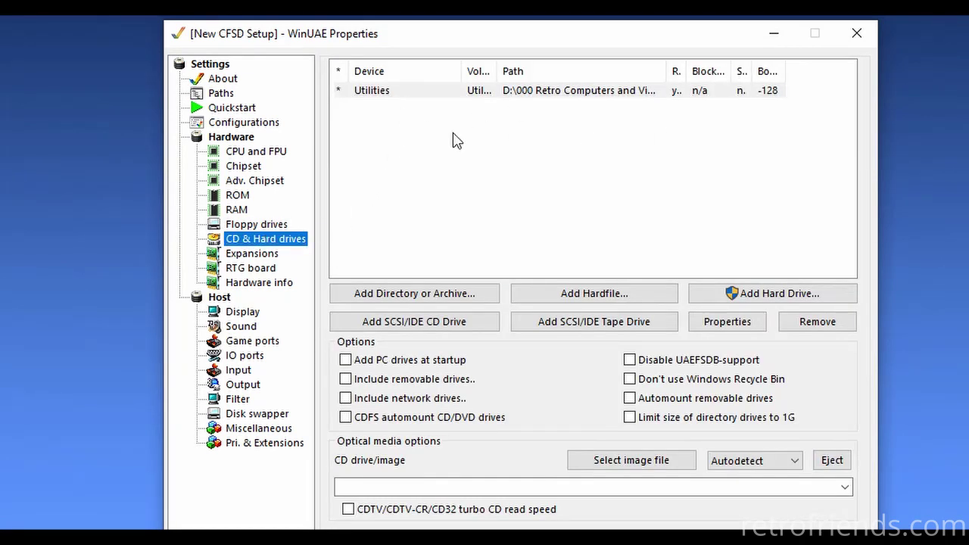
click(748, 292)
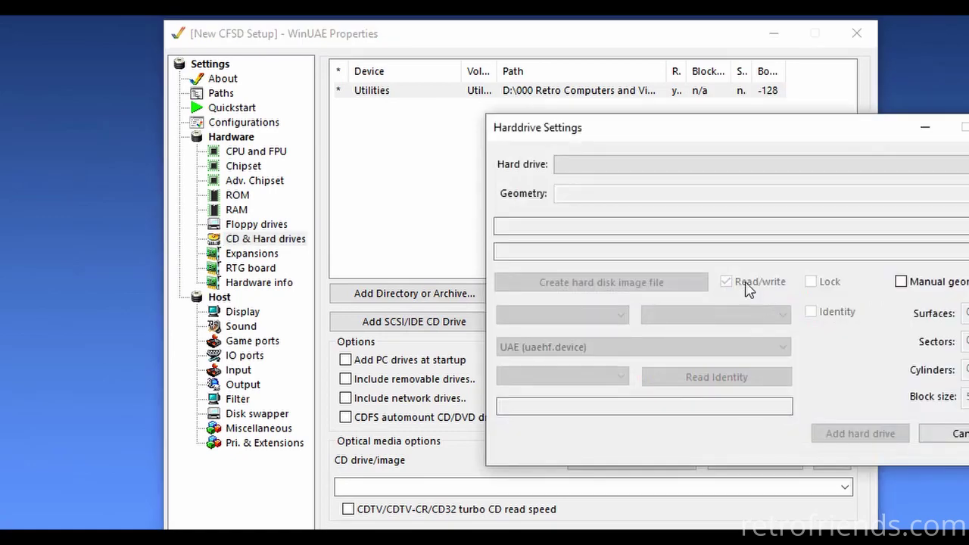
drag(673, 136, 532, 143)
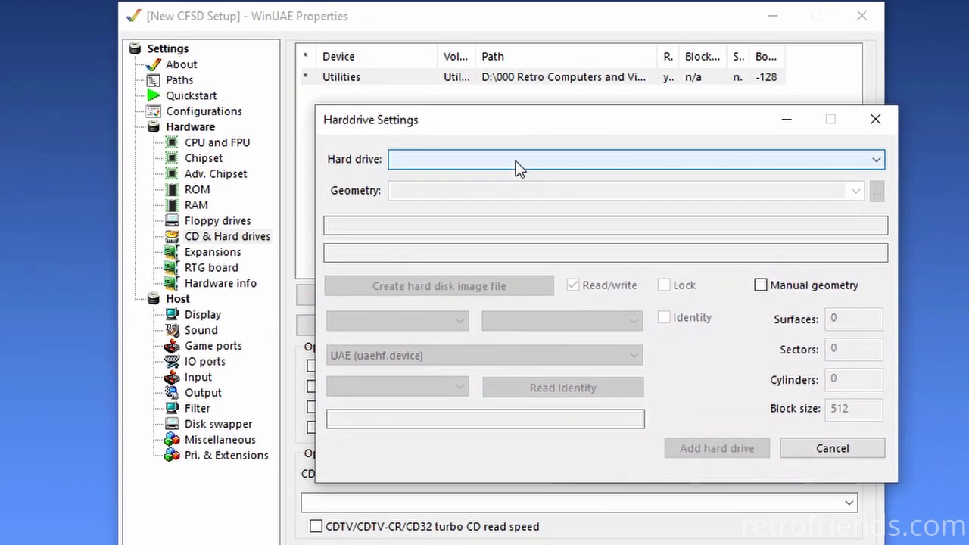
click(516, 161)
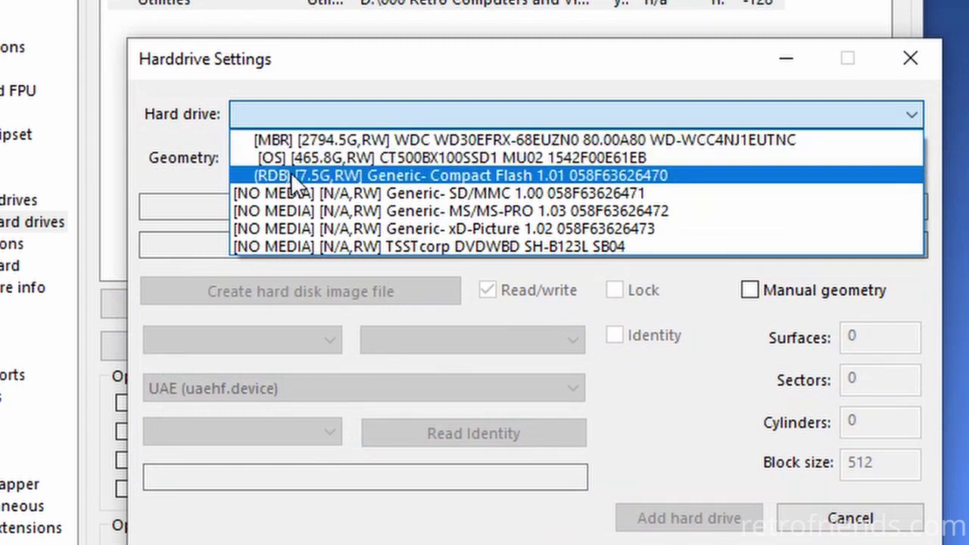
click(295, 175)
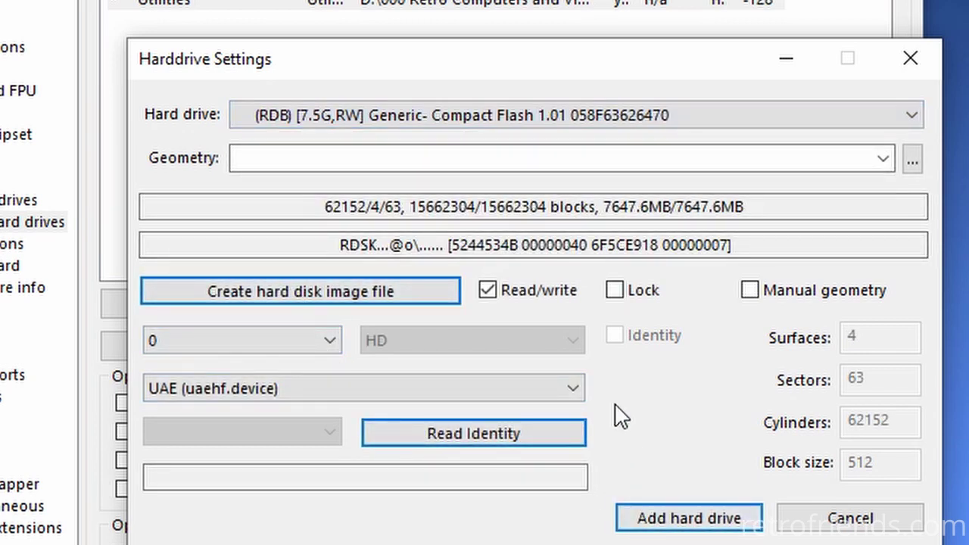
click(650, 522)
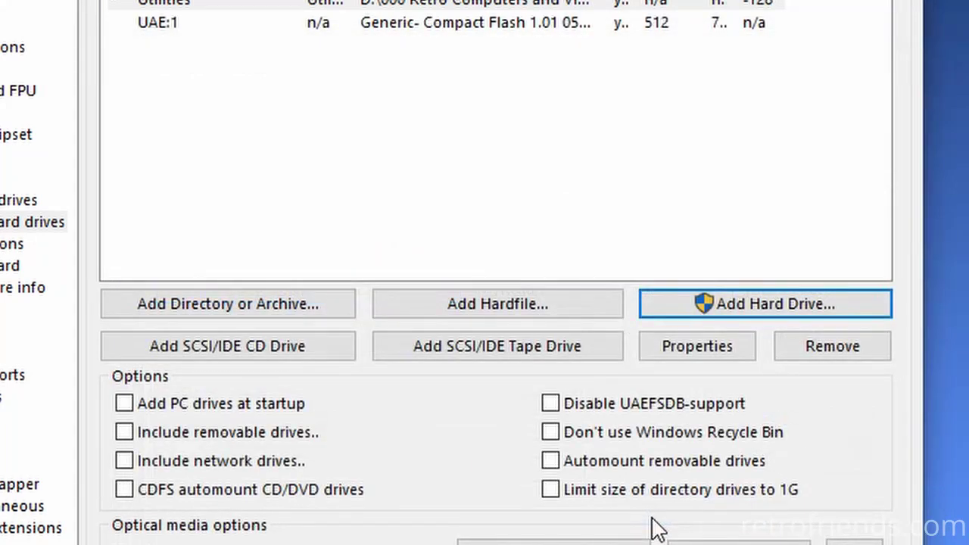
- Check the hard drive settings of the UAE:1 Compact Flash card and start the emulation
click(166, 25)
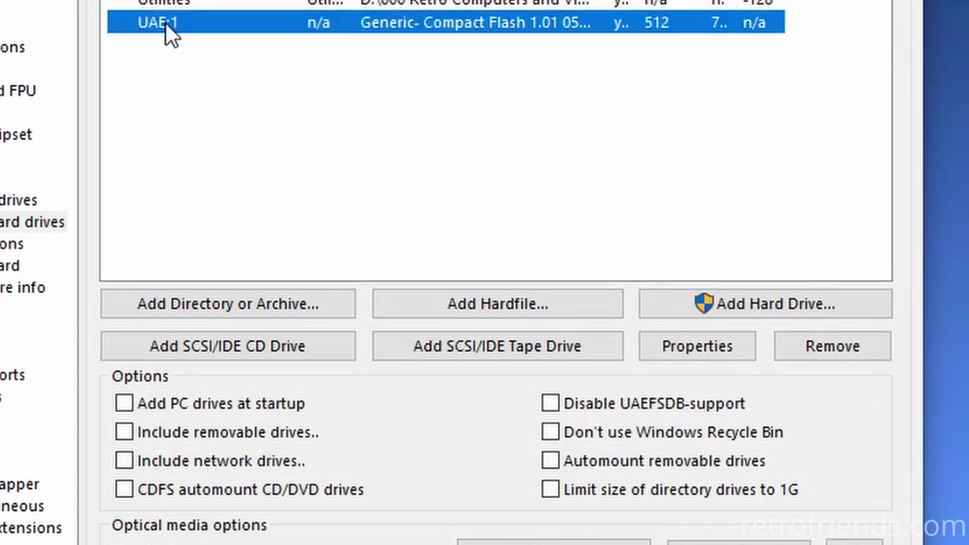
click(697, 346)
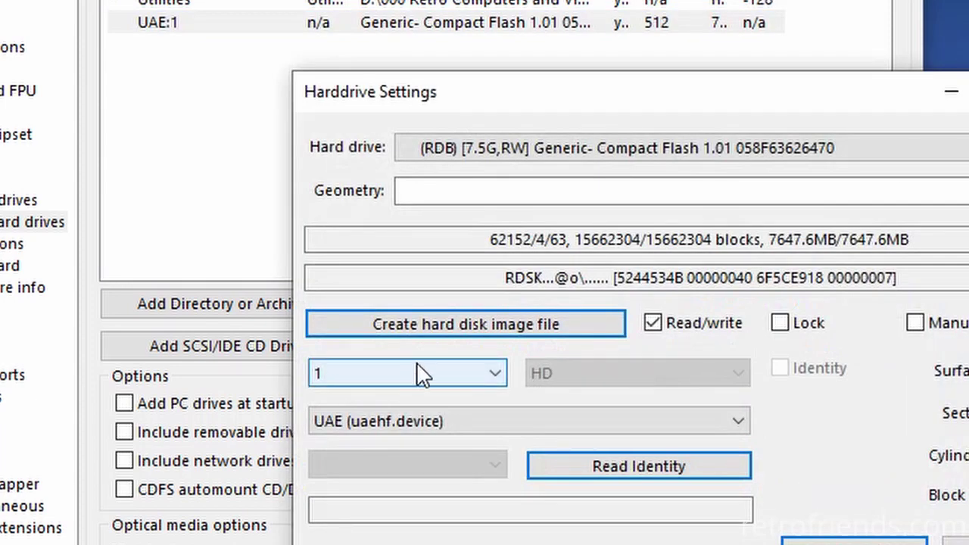
click(854, 542)
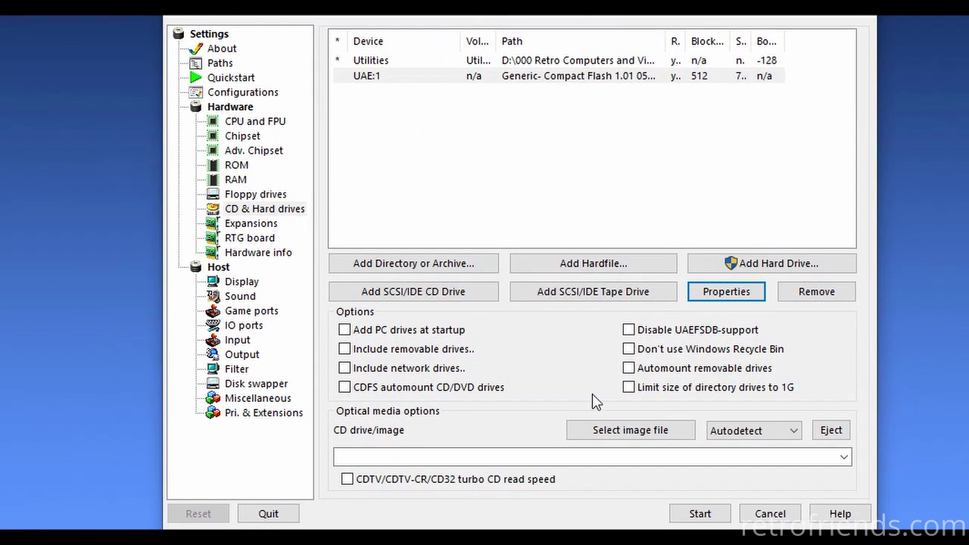
click(691, 514)
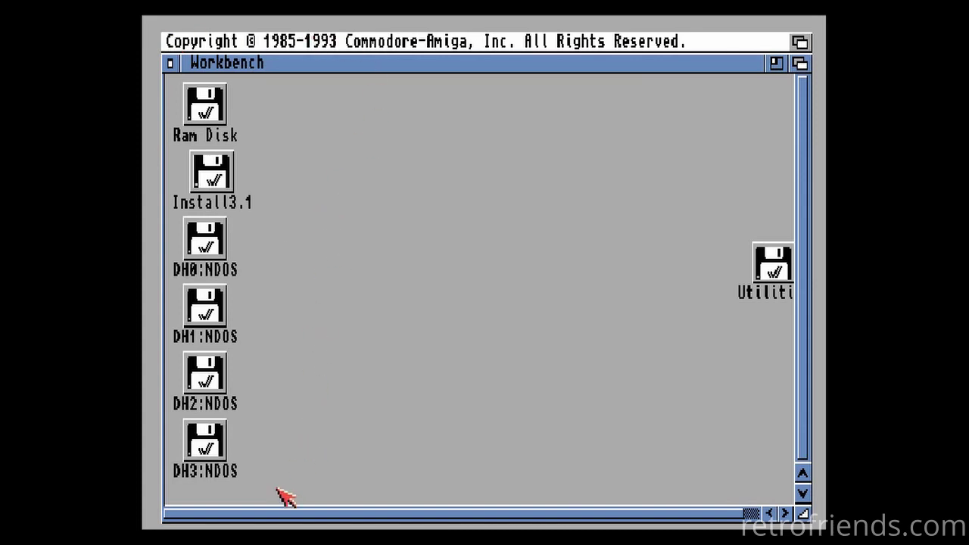
- Open disk formatting for the DH0 partition on the Workbench and set its new volume name to System
drag(276, 488, 196, 241)
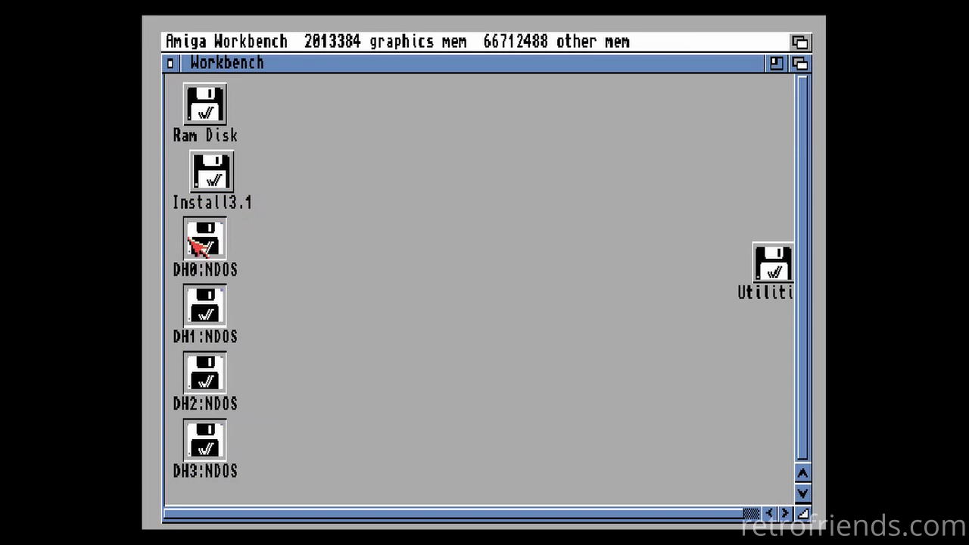
click(408, 228)
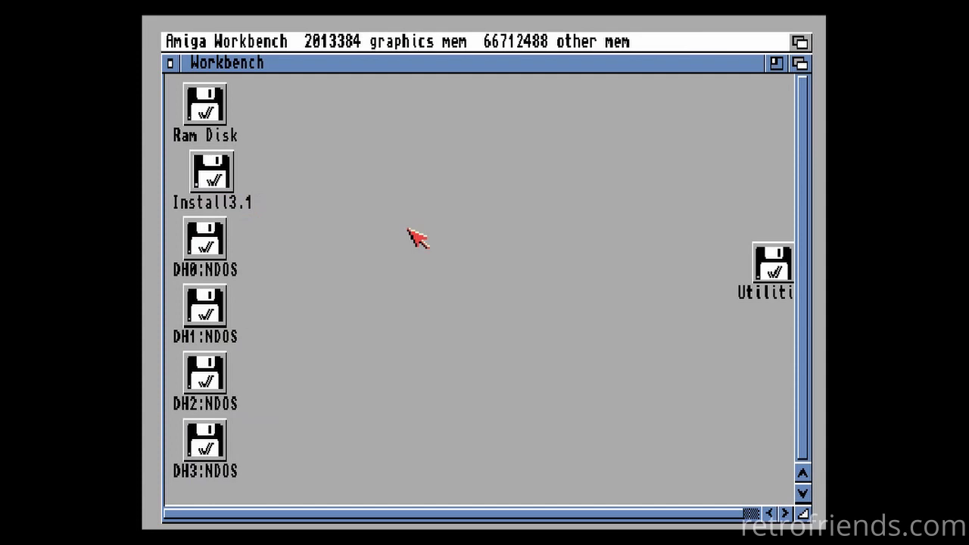
click(219, 240)
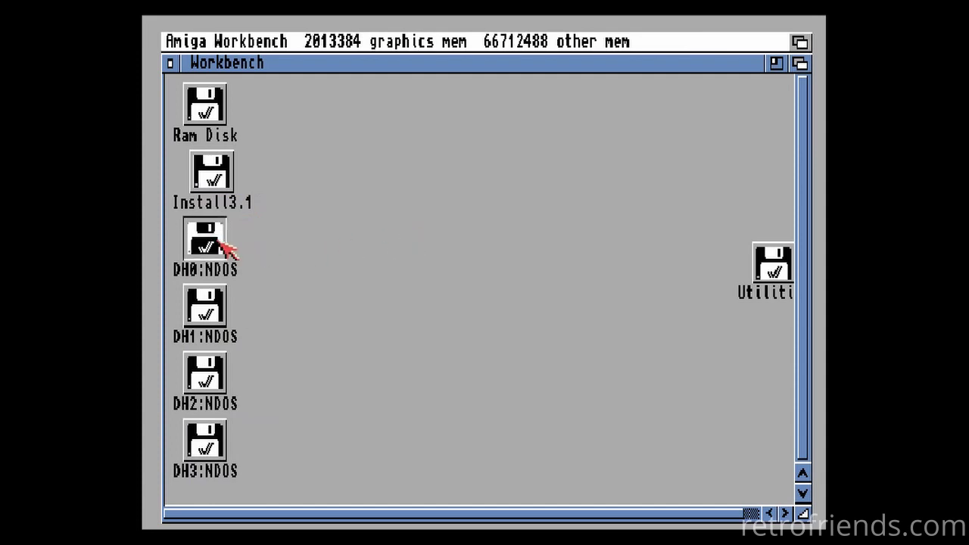
right_click(345, 143)
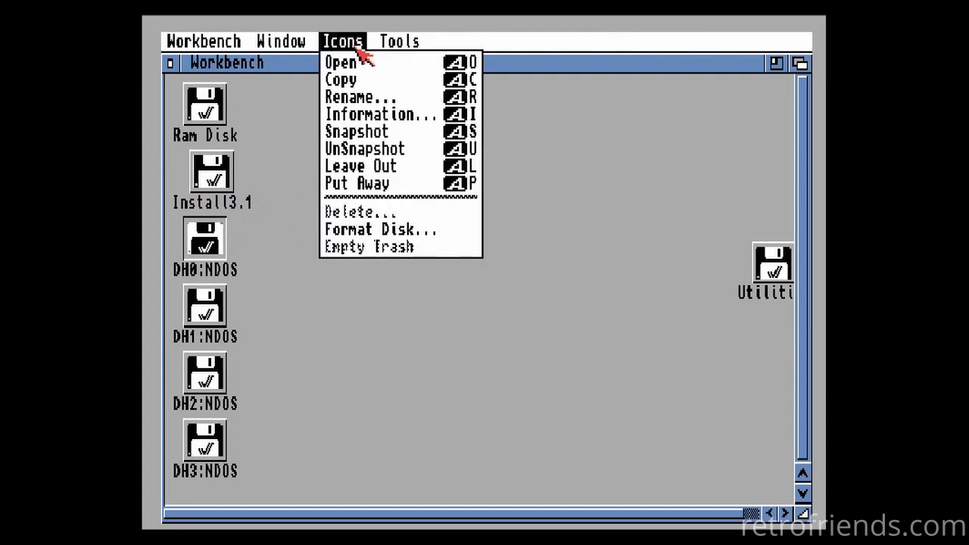
click(377, 230)
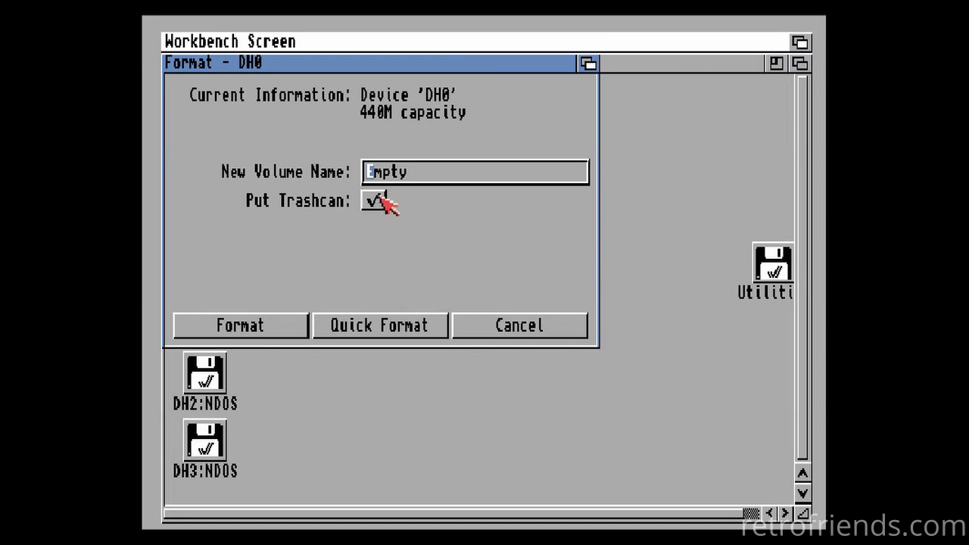
click(429, 174)
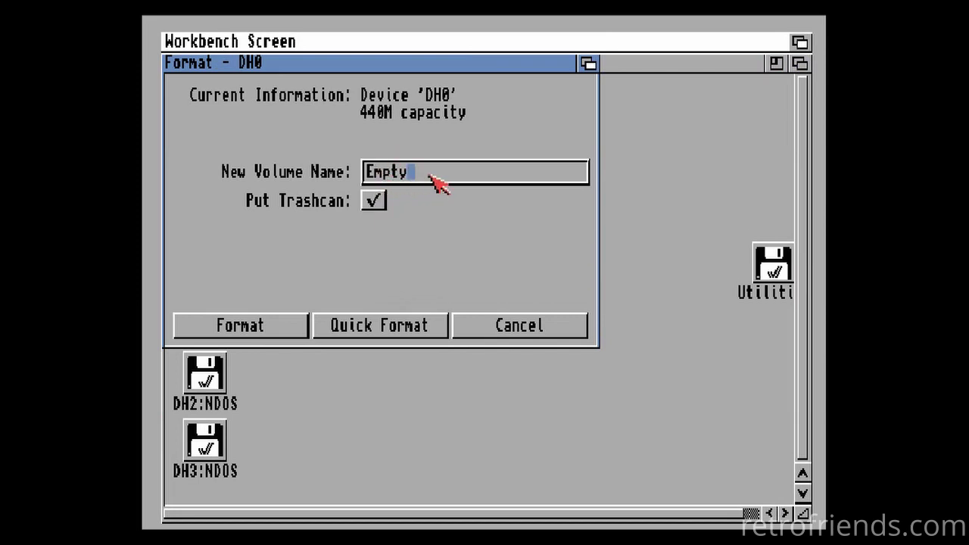
key(BackSpace)
key(BackSpace)
key(BackSpace)
key(BackSpace)
key(BackSpace)
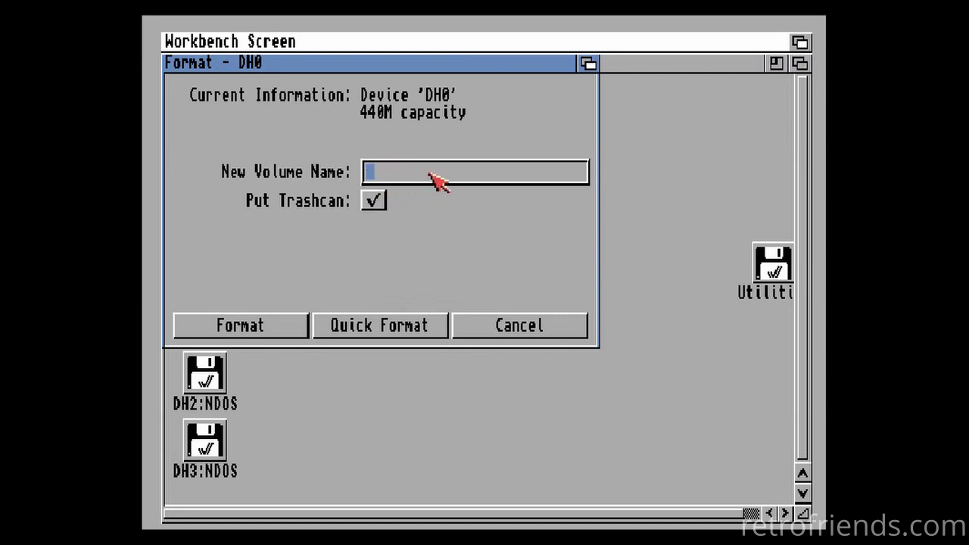
text(System)
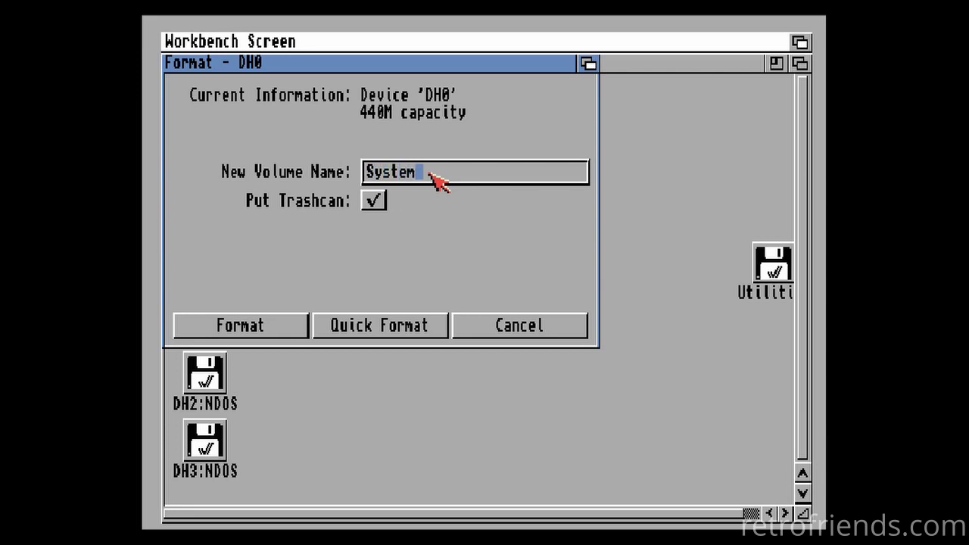
- Quick format DH0 and acknowledge the format confirmation and the Professional File System 3 notice
click(372, 327)
click(227, 219)
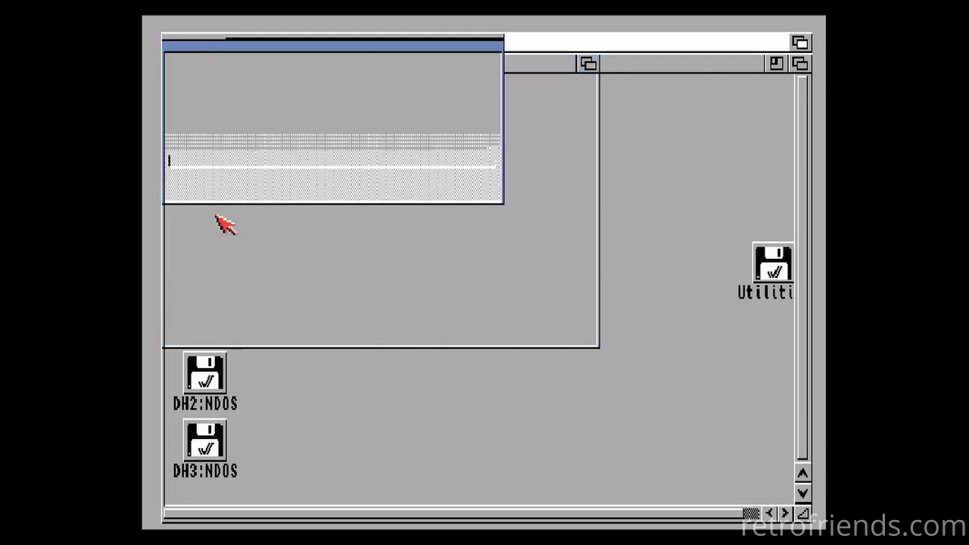
click(229, 189)
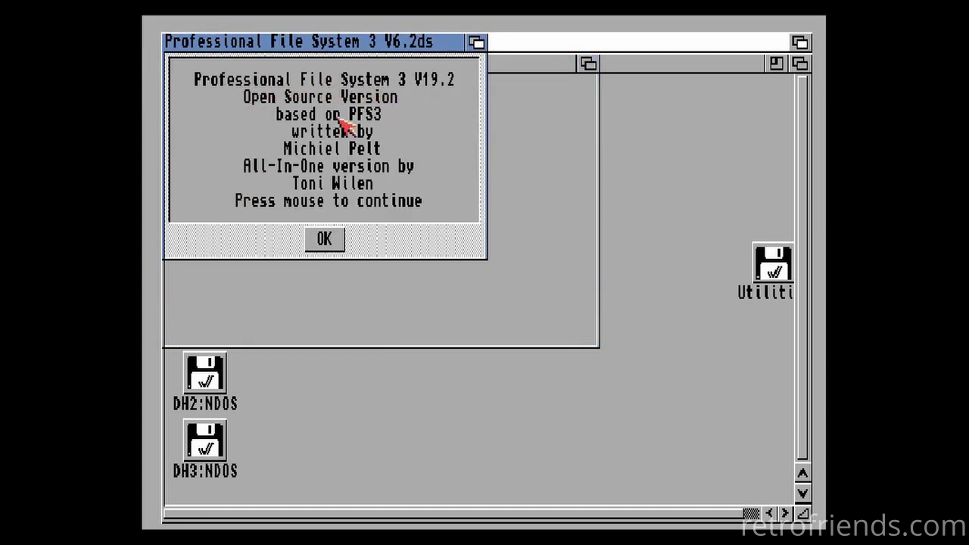
click(324, 240)
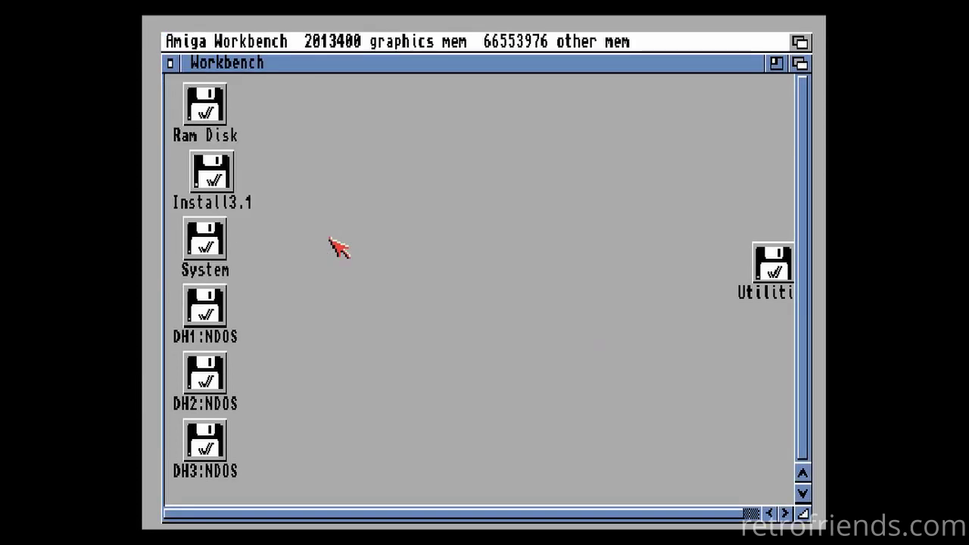
click(204, 242)
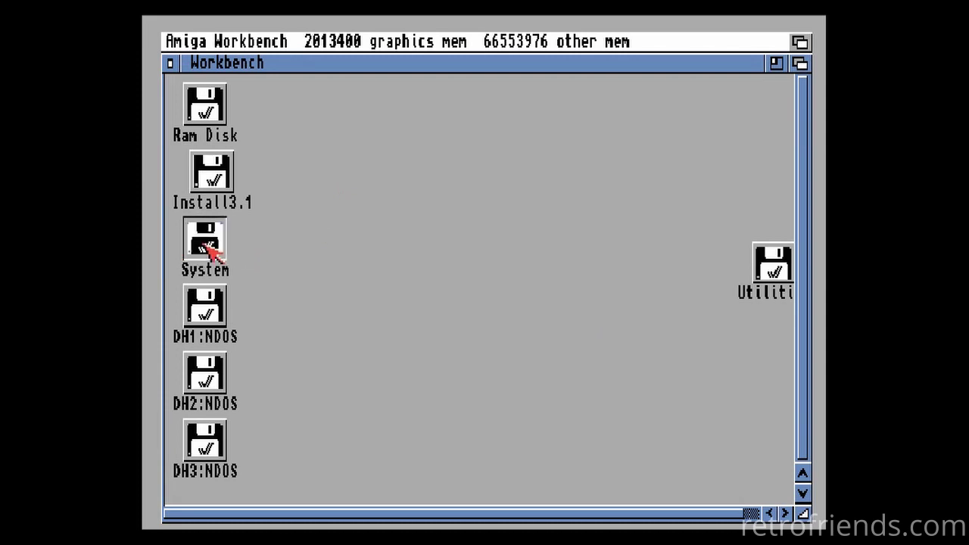
click(296, 270)
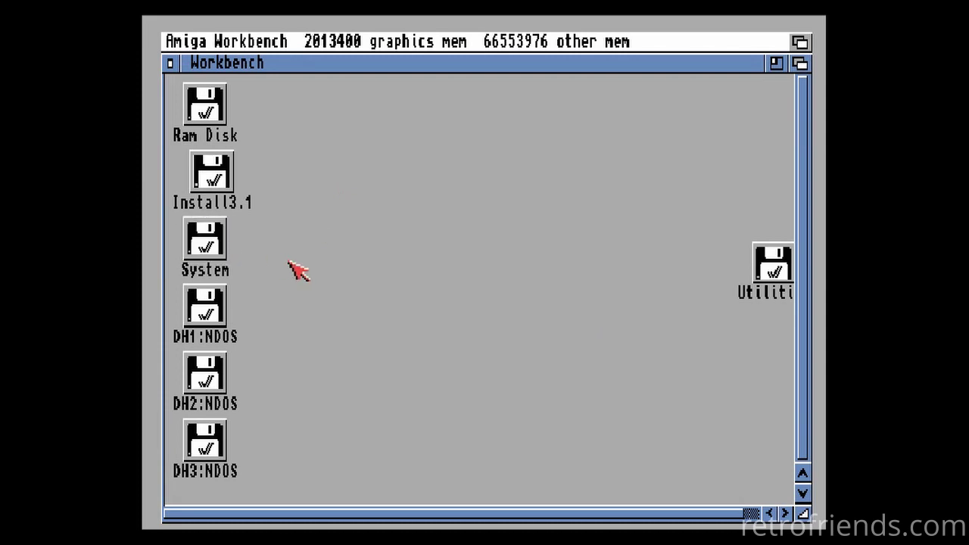
click(223, 303)
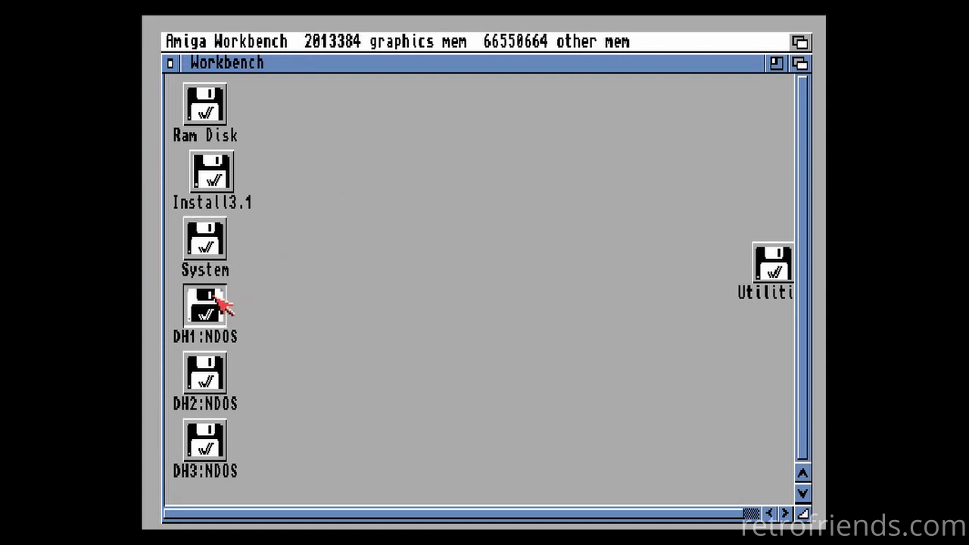
click(223, 381)
click(224, 448)
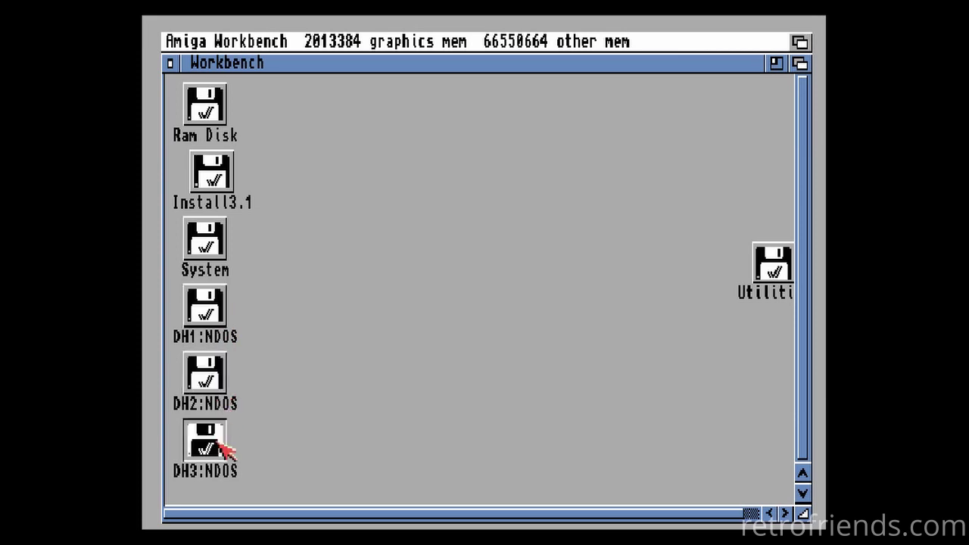
click(299, 314)
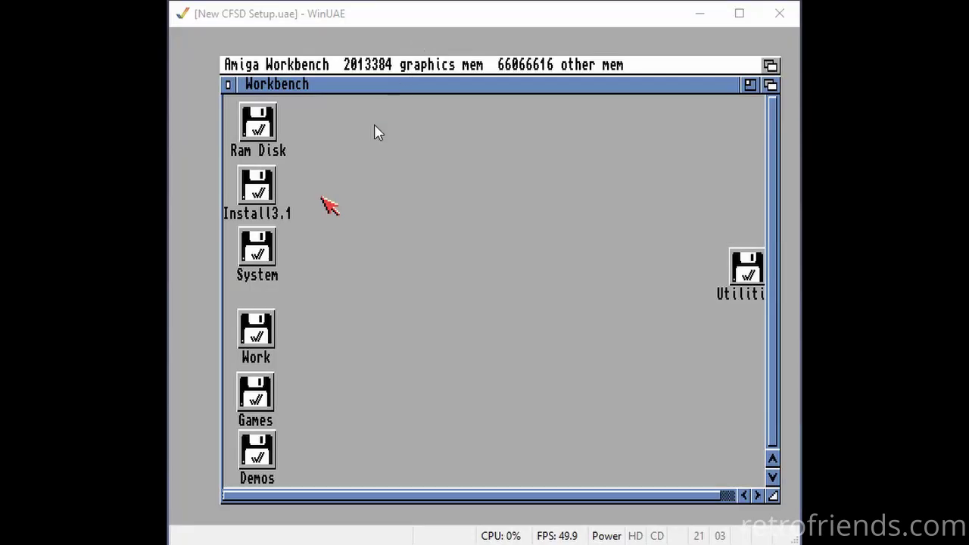
- Launch the English installer from the Install drawer of the Install3.1 disk
click(376, 128)
double_click(268, 205)
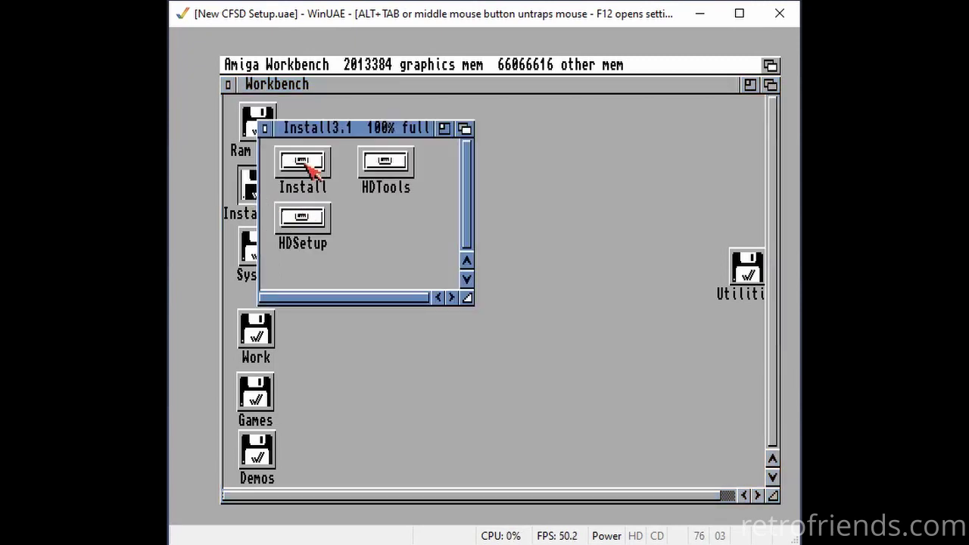
double_click(305, 165)
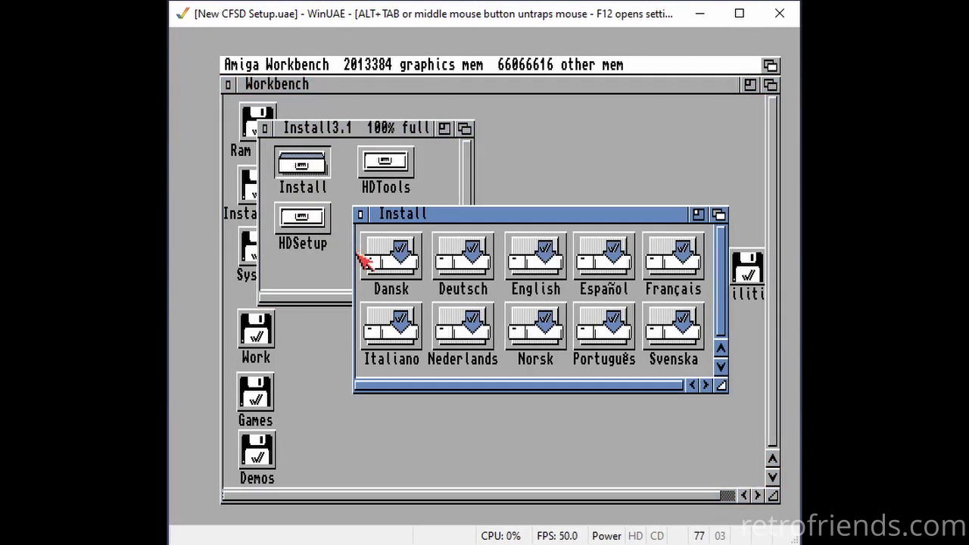
double_click(543, 274)
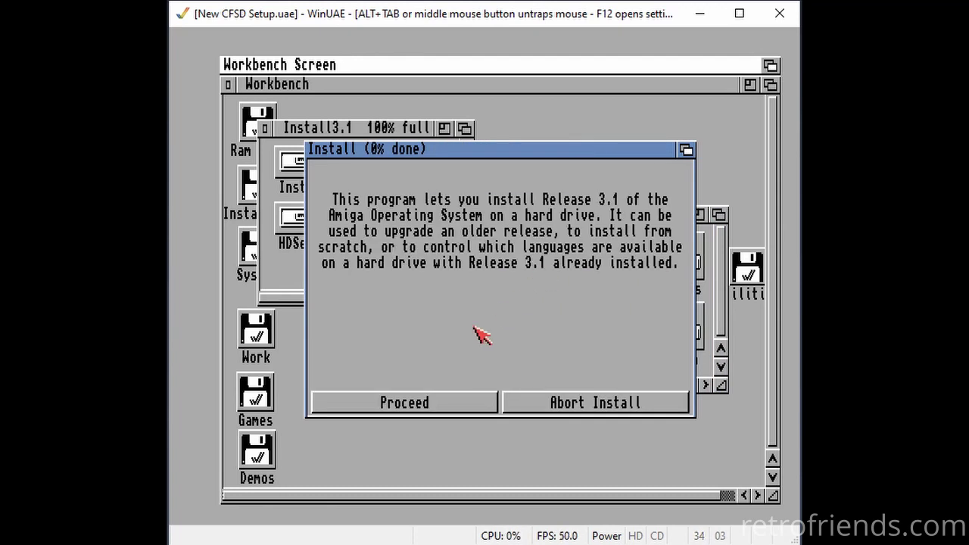
- Proceed past the installer's introduction and user level, choosing Install for Real with action logging set to None
click(447, 403)
click(457, 376)
click(337, 318)
click(409, 377)
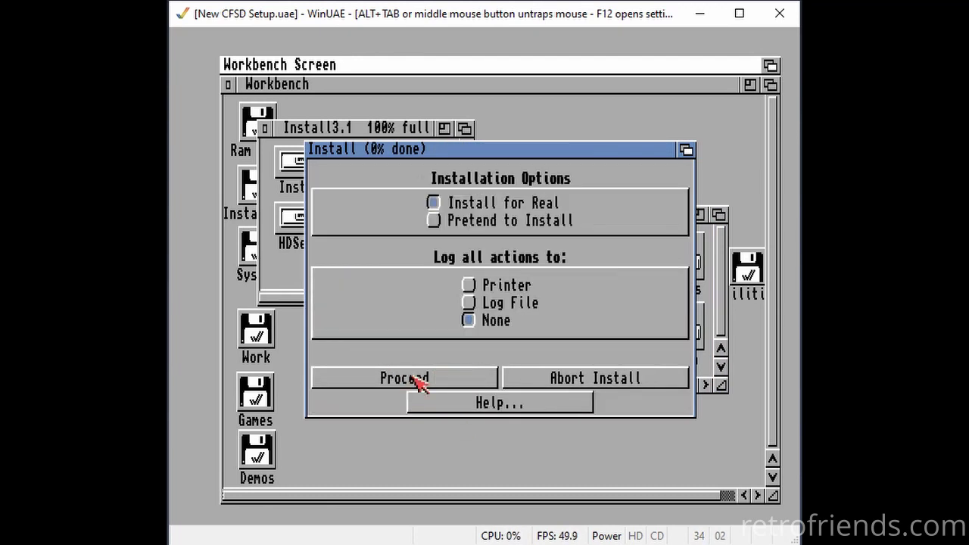
click(417, 378)
click(409, 377)
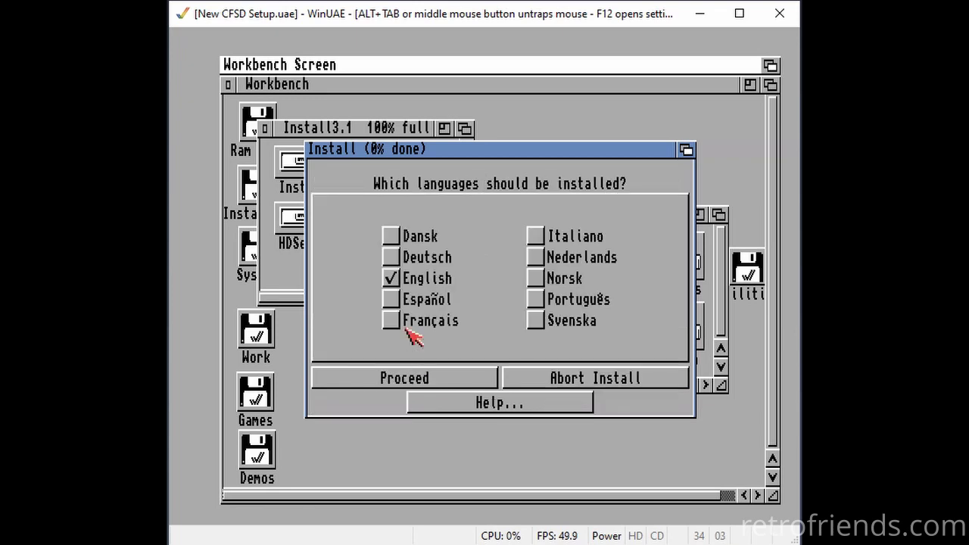
- Choose English as the only installed language and begin the Release 3.1 installation on the System volume
click(453, 380)
click(451, 382)
click(372, 208)
click(441, 379)
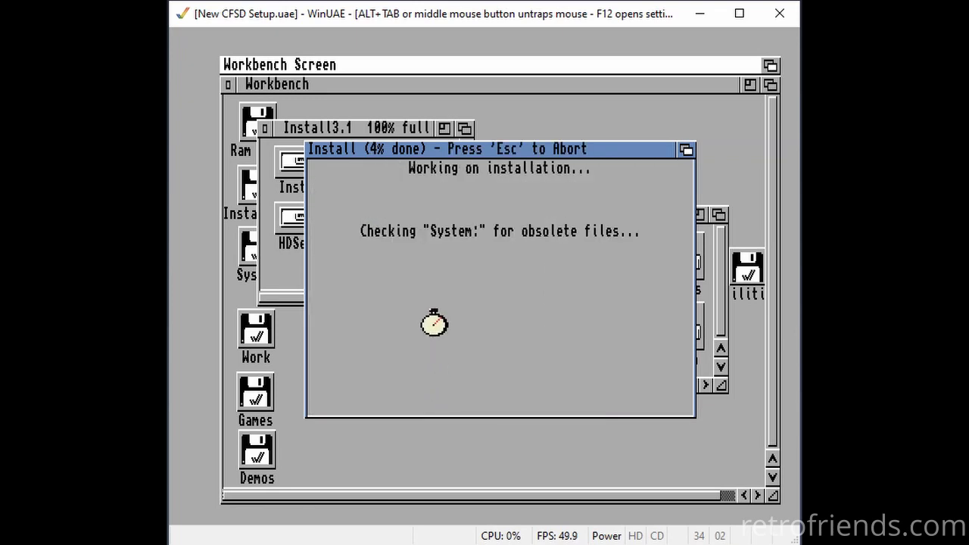
- Insert a recently used disk image into floppy drive DF1 and resume the emulation
key(F12)
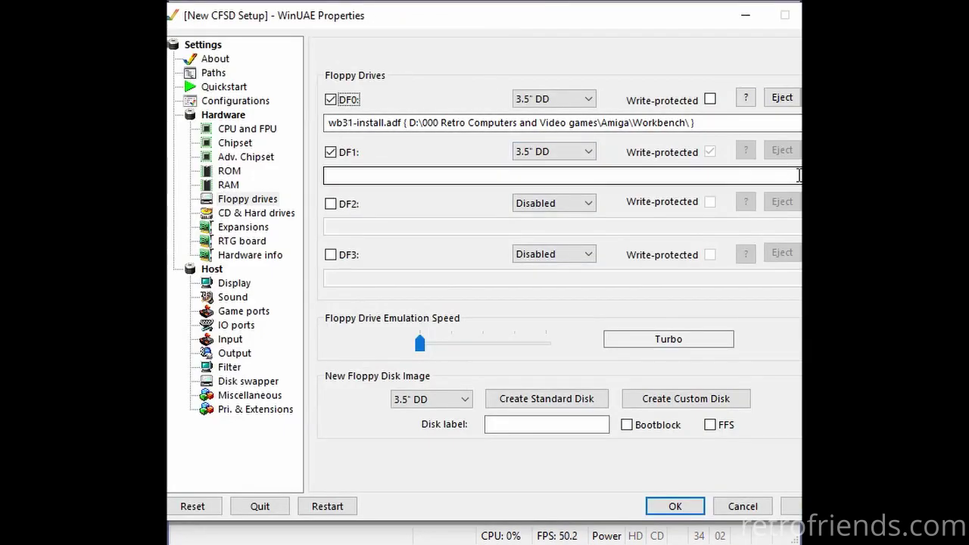
click(560, 175)
click(454, 216)
click(674, 506)
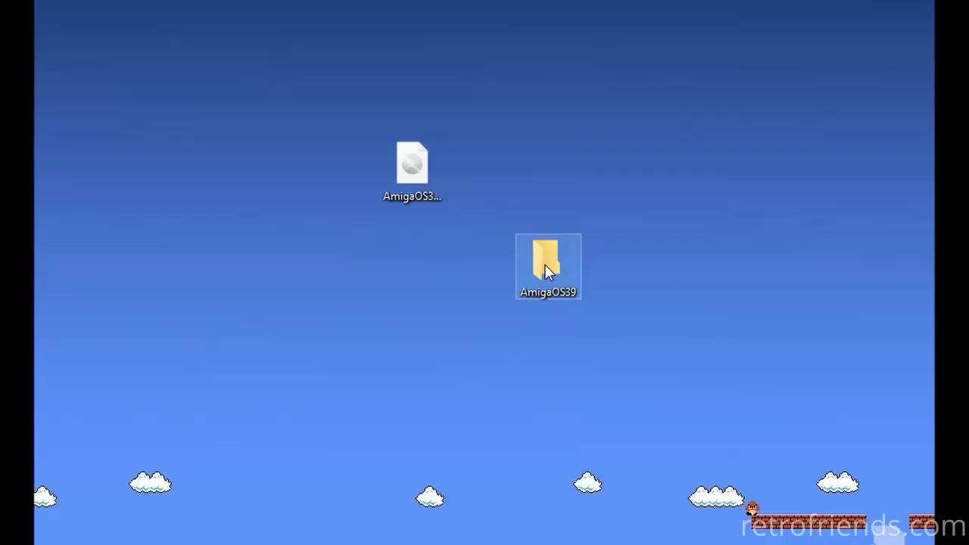
- On the Windows desktop, place the AmigaOS39 folder beside AmigaOS39-CD.iso and mount the ISO
drag(543, 266, 545, 178)
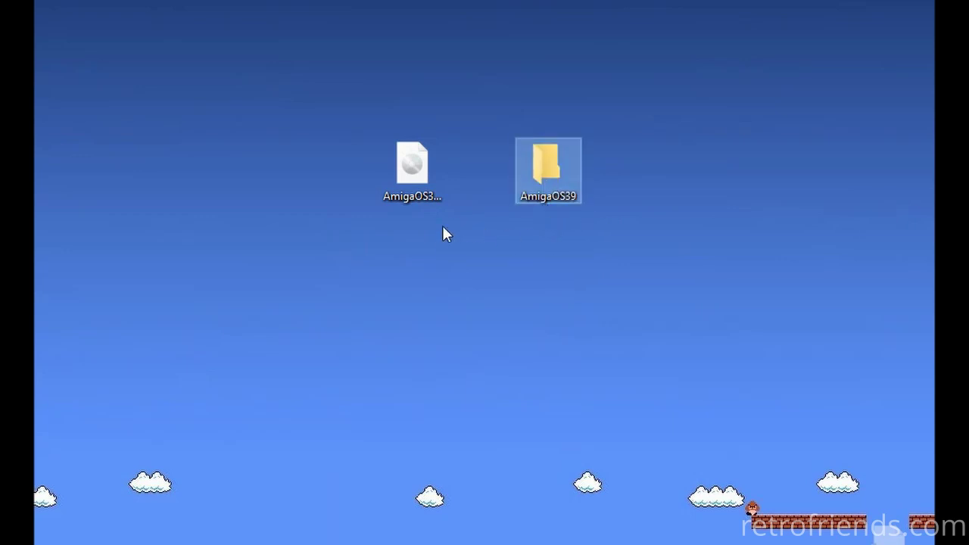
click(538, 176)
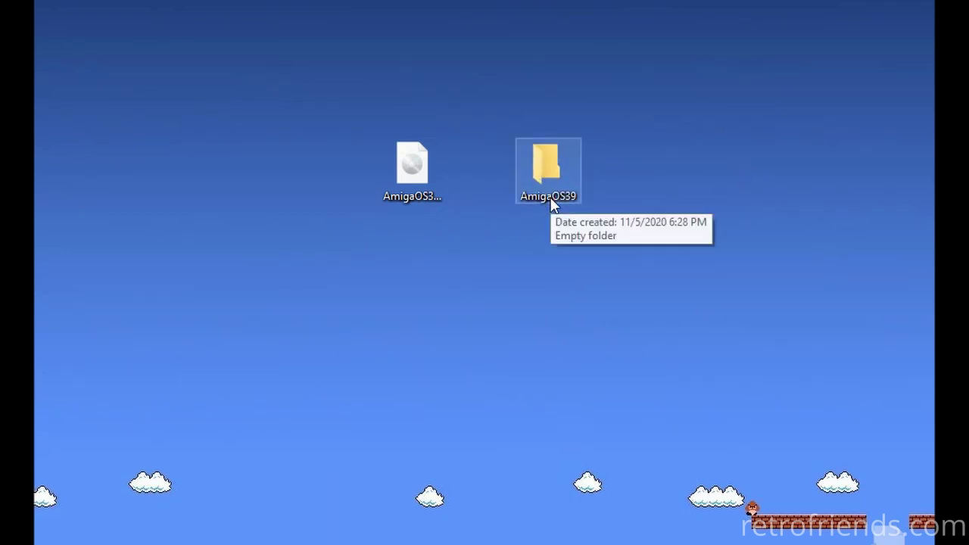
click(420, 172)
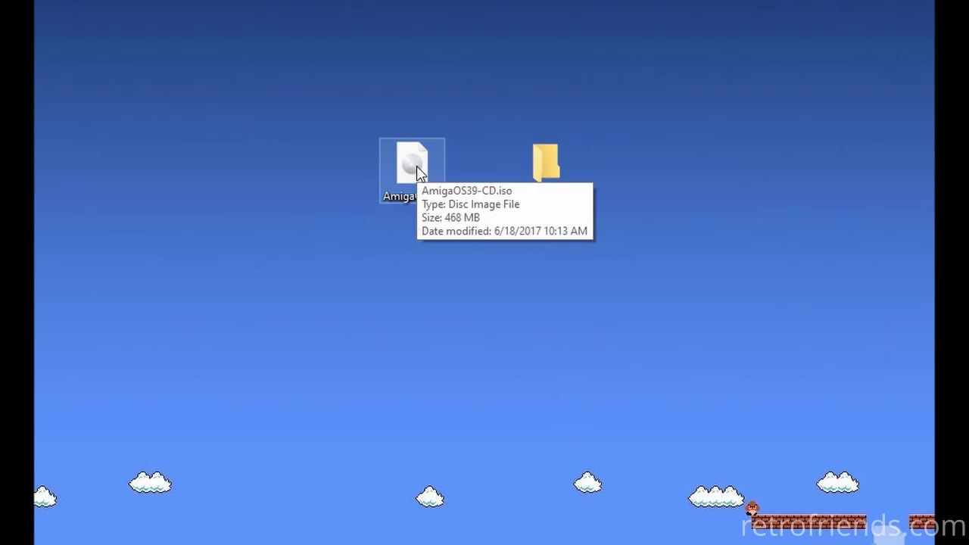
double_click(415, 168)
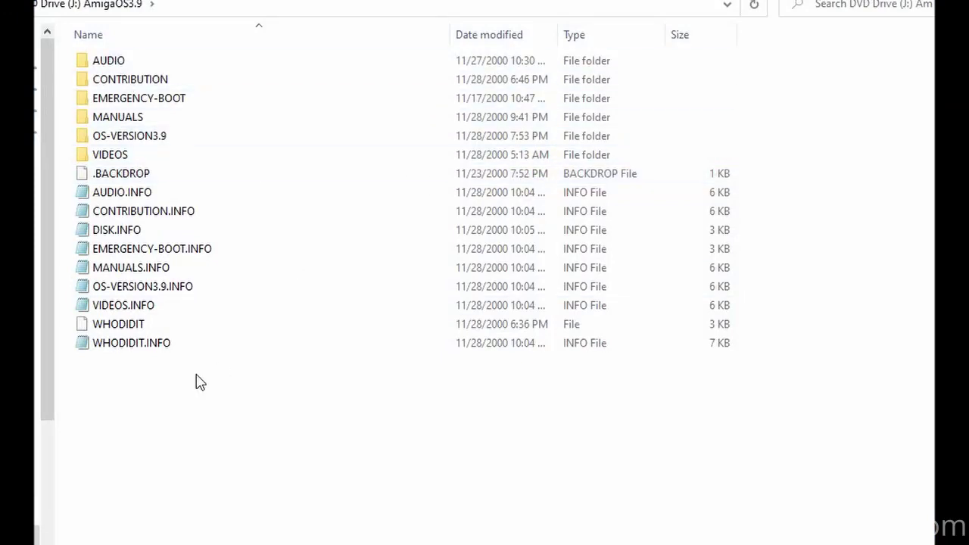
- Try to copy all files and folders from the mounted AmigaOS3.9 disc into the desktop's AmigaOS39 folder
drag(97, 114, 99, 57)
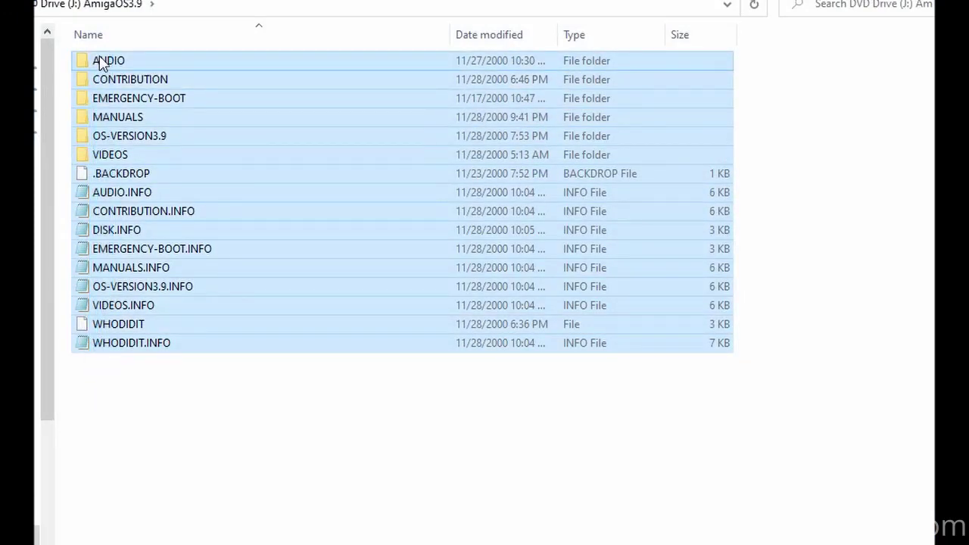
right_click(149, 101)
click(222, 249)
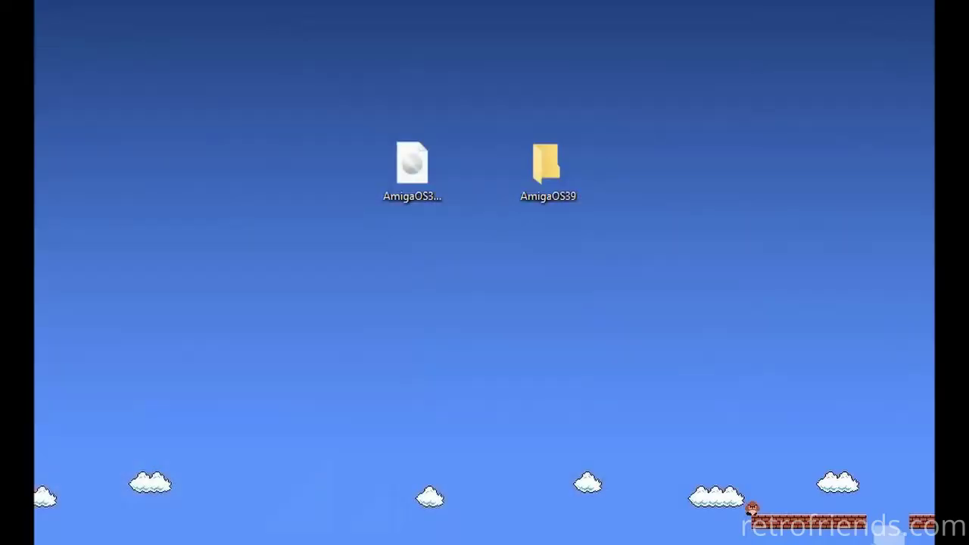
double_click(547, 161)
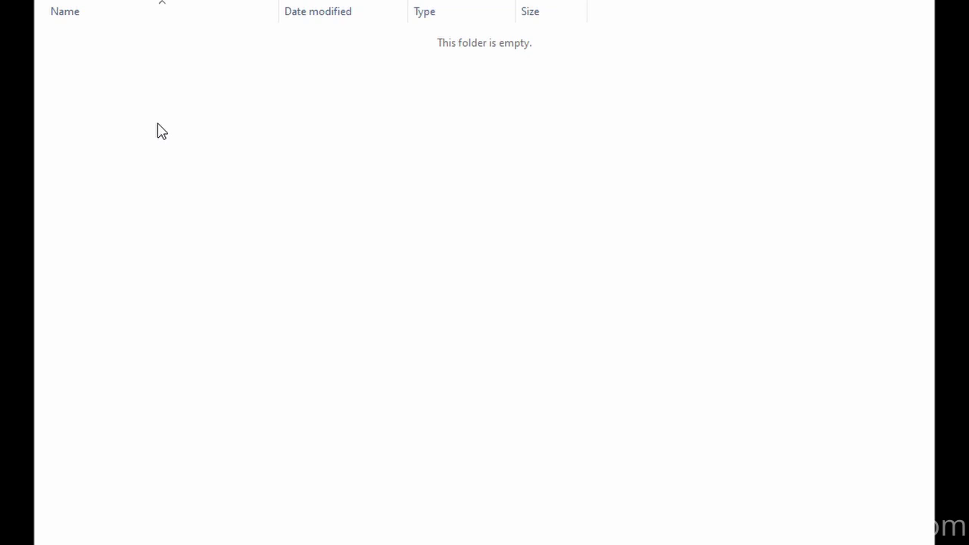
right_click(161, 131)
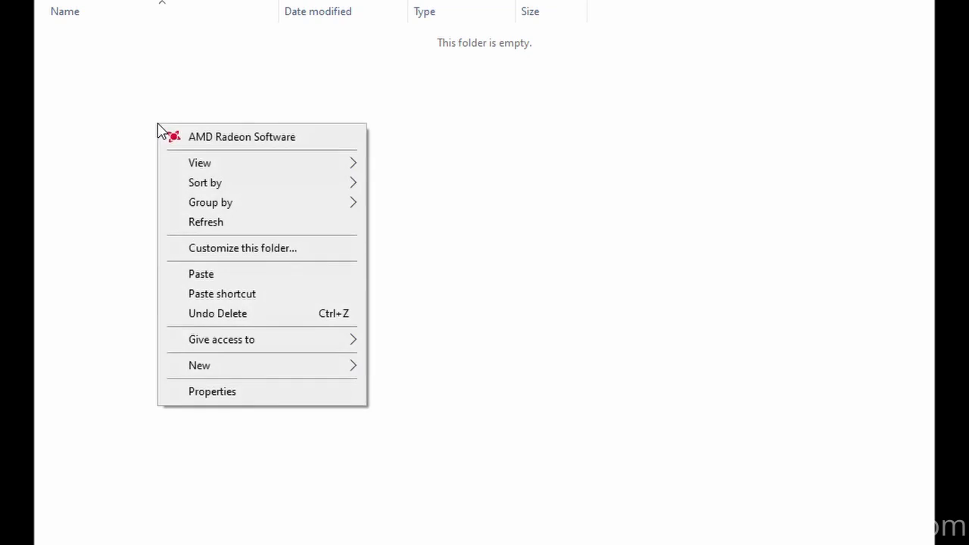
click(227, 276)
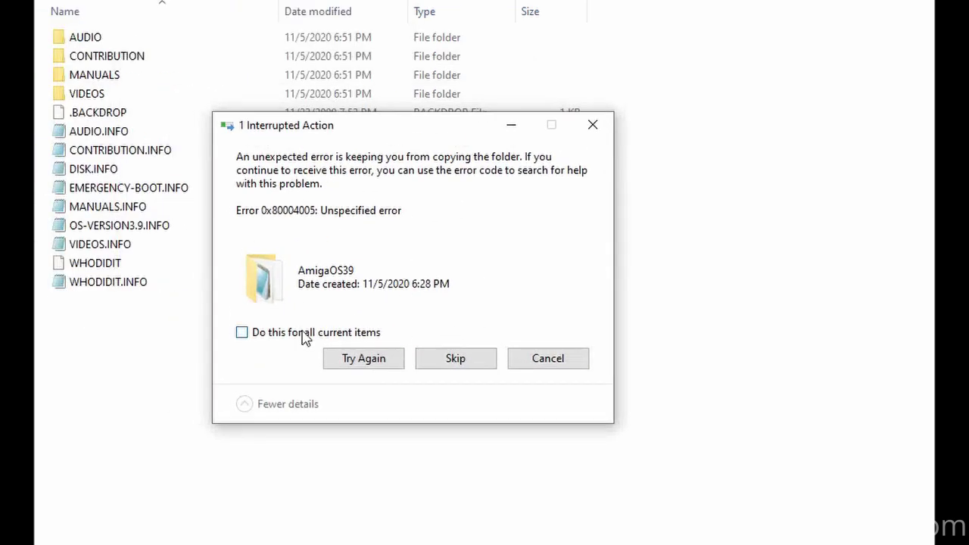
click(525, 363)
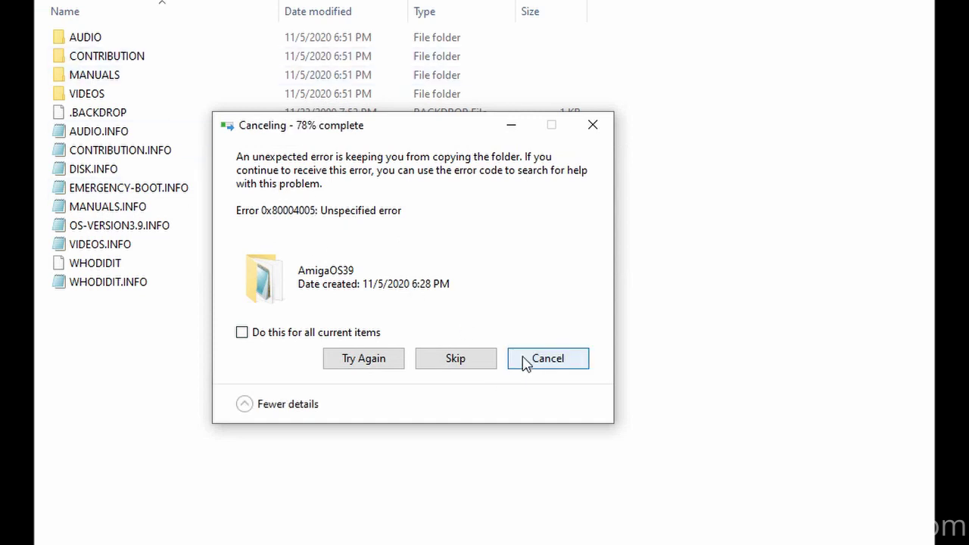
- Delete all the partially copied items from the AmigaOS39 folder
drag(137, 347, 65, 27)
key(Delete)
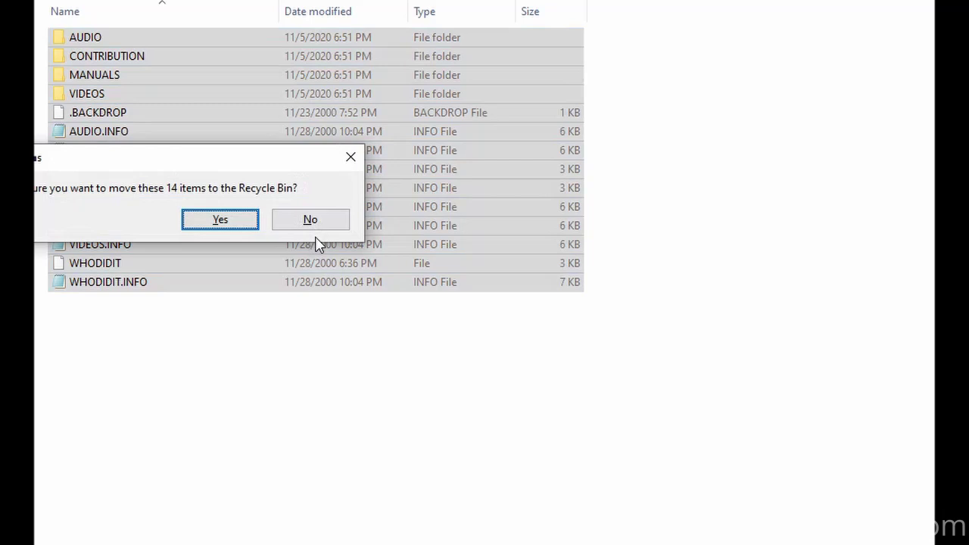
click(227, 218)
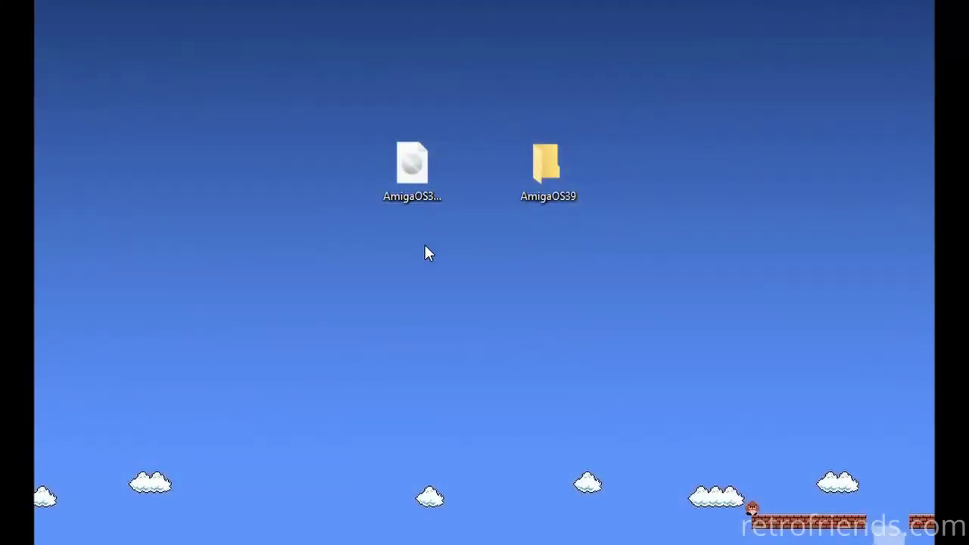
- Open AmigaOS39-CD.iso from the desktop in 7-Zip, extract its entire contents and close the archive
click(401, 182)
right_click(401, 181)
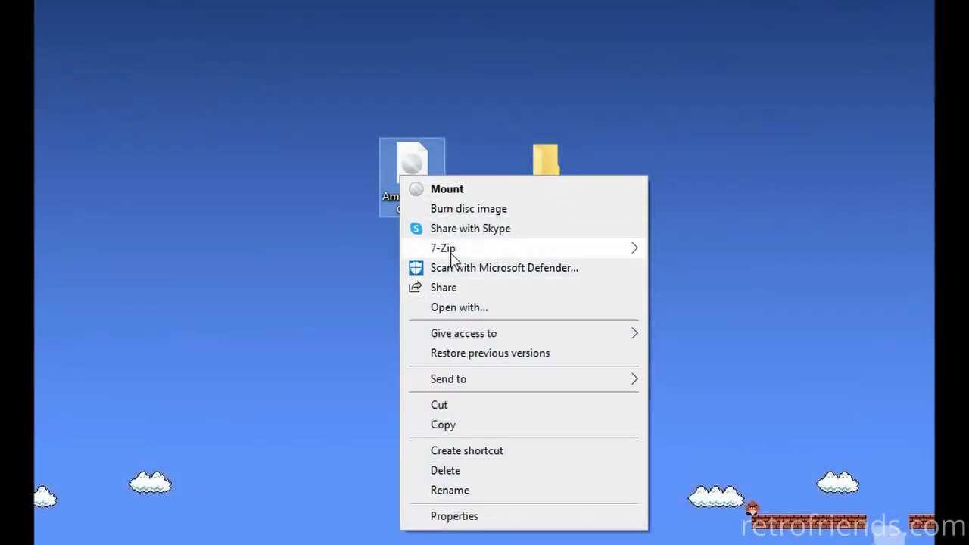
mouse_move(448, 255)
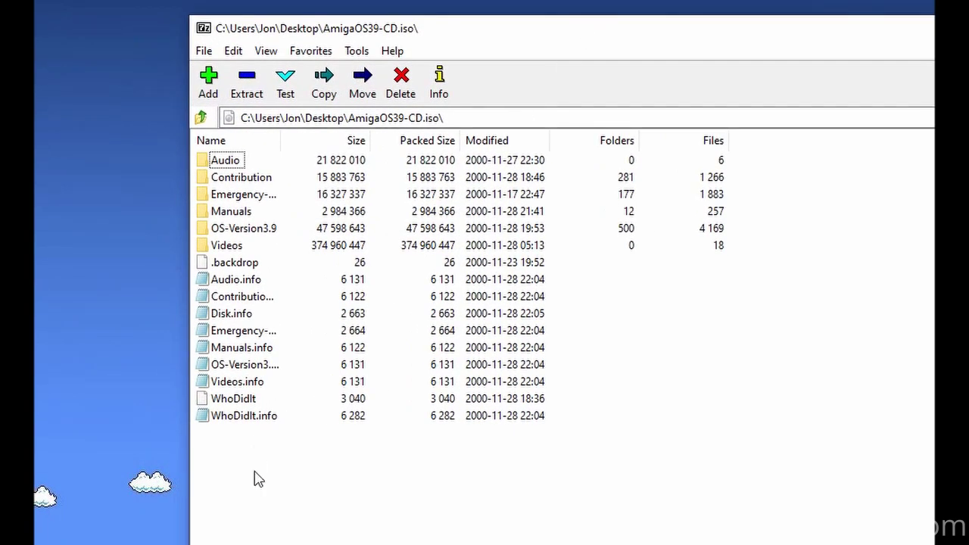
drag(257, 478, 259, 97)
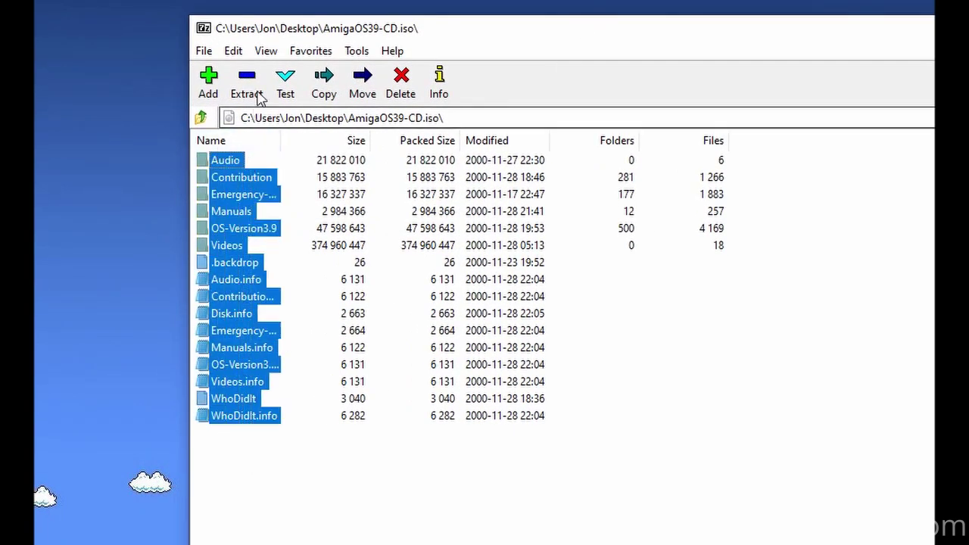
click(259, 97)
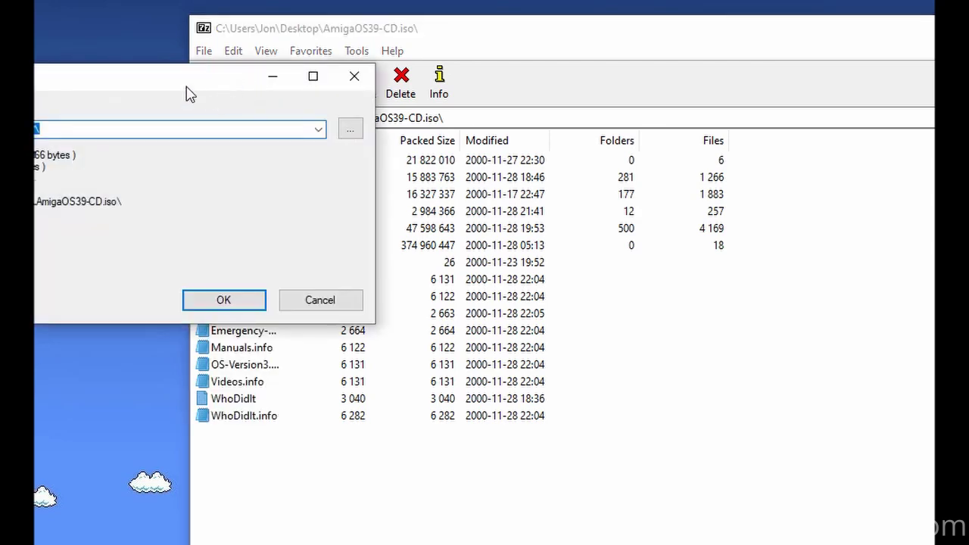
drag(187, 87, 380, 120)
key(Return)
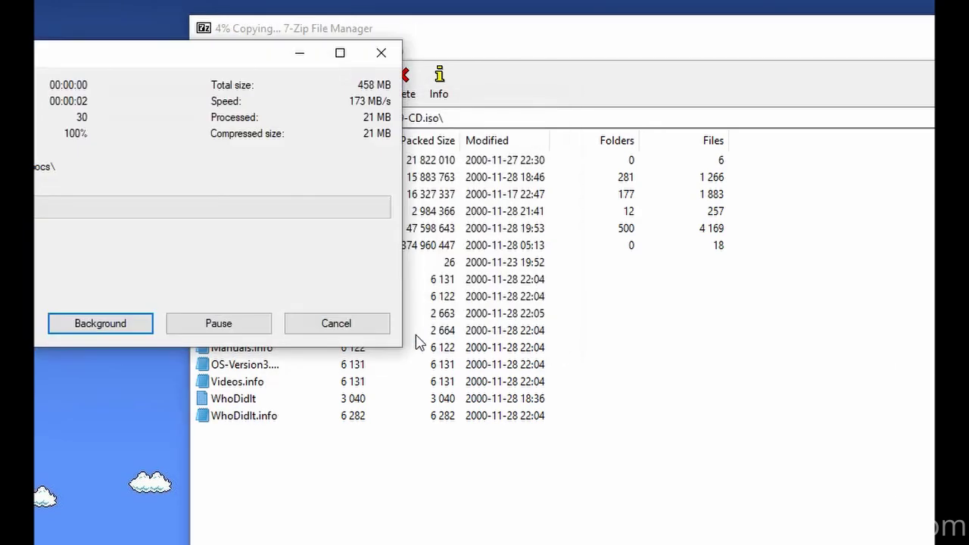
drag(169, 66, 335, 104)
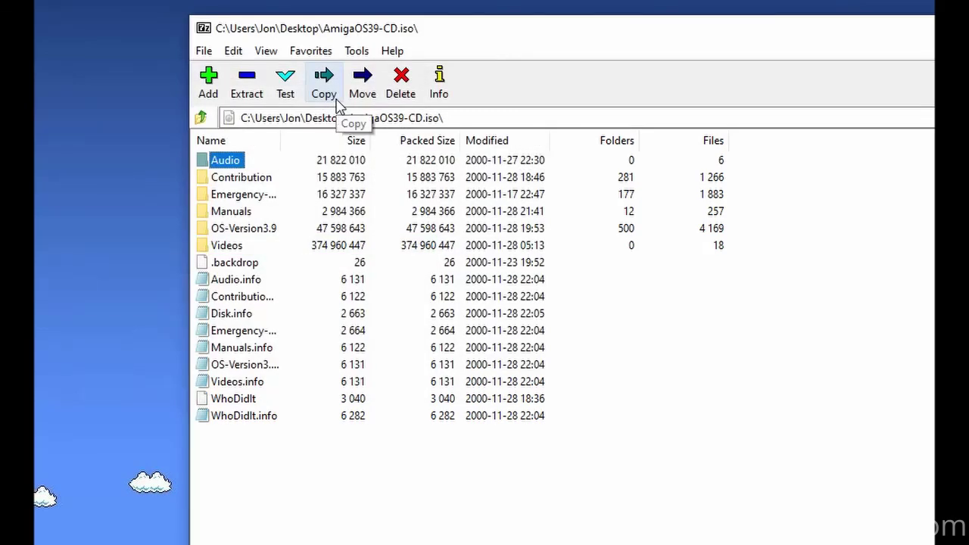
drag(548, 32, 68, 38)
click(805, 33)
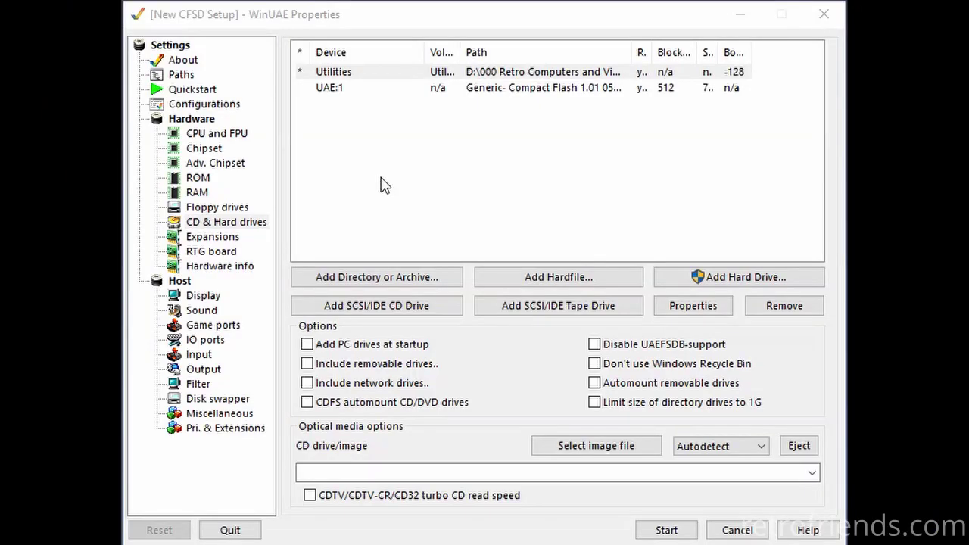
- In WinUAE, add a directory drive with device name CD1 and volume label AmigaOS3.9
click(393, 284)
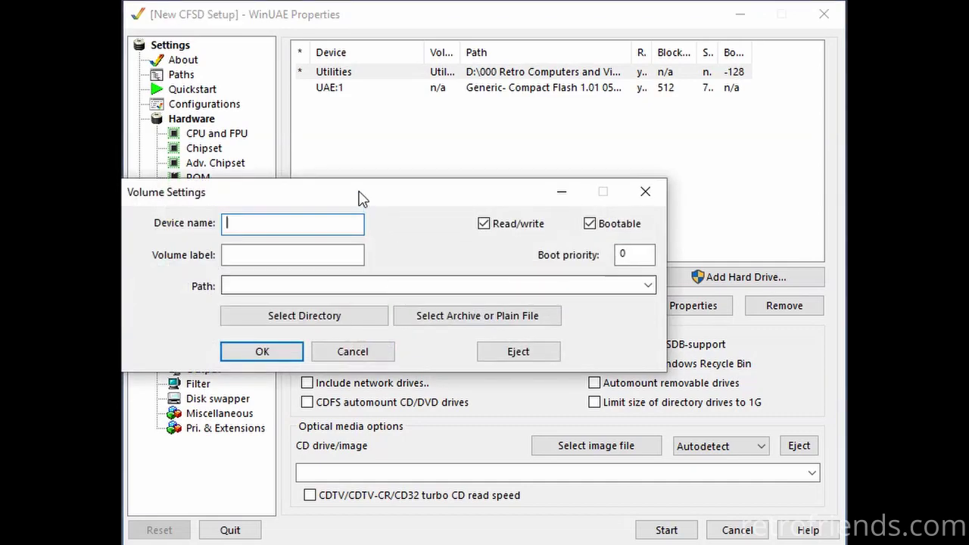
drag(361, 199, 427, 198)
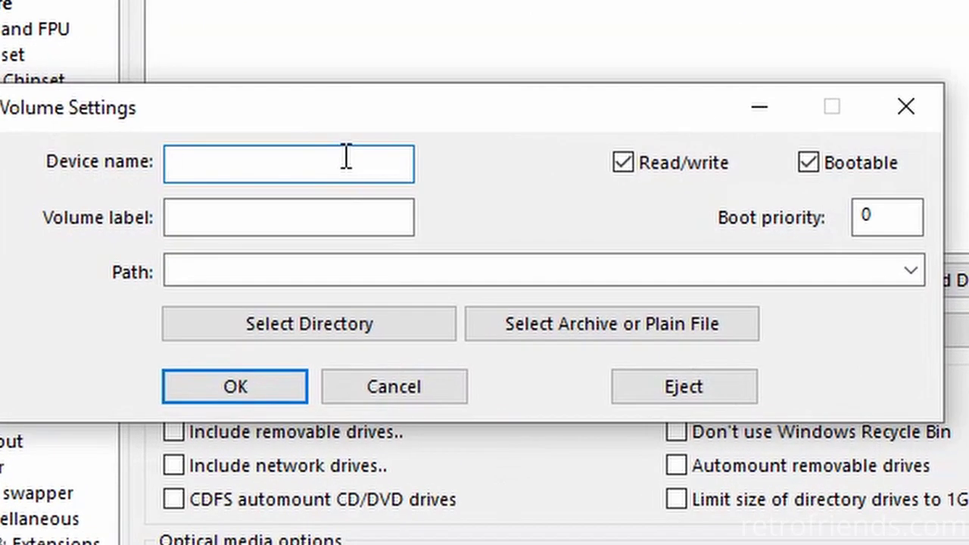
text(CD1)
click(289, 217)
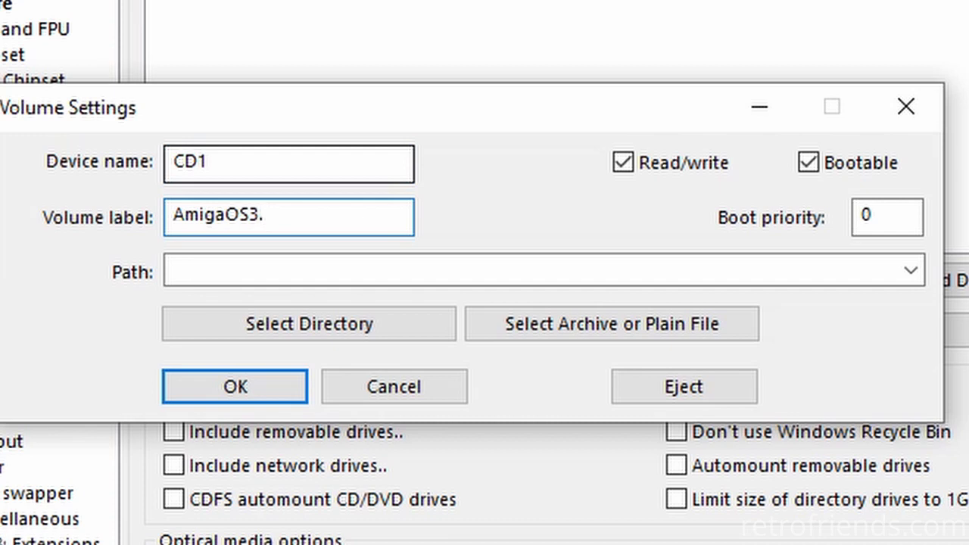
text(AmigaOS3.9)
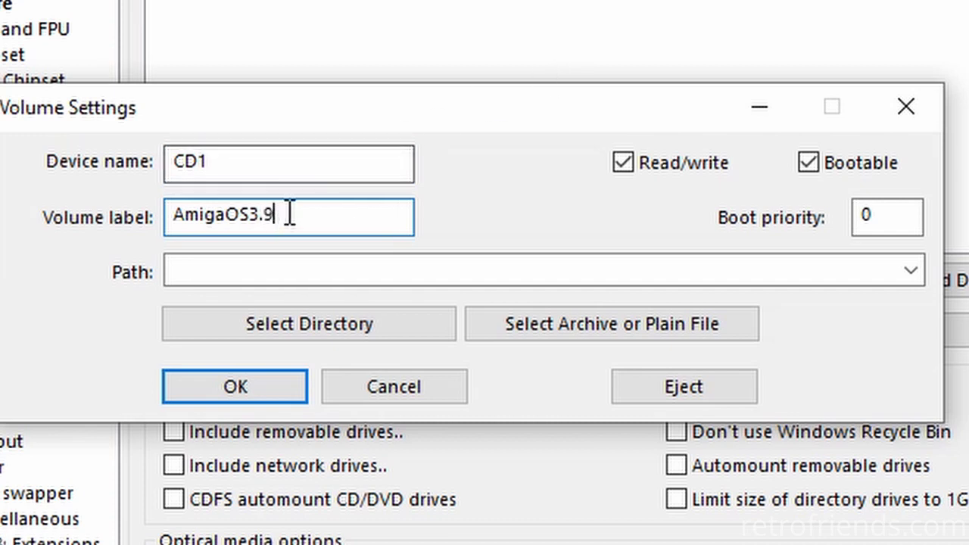
drag(288, 213, 138, 217)
click(300, 218)
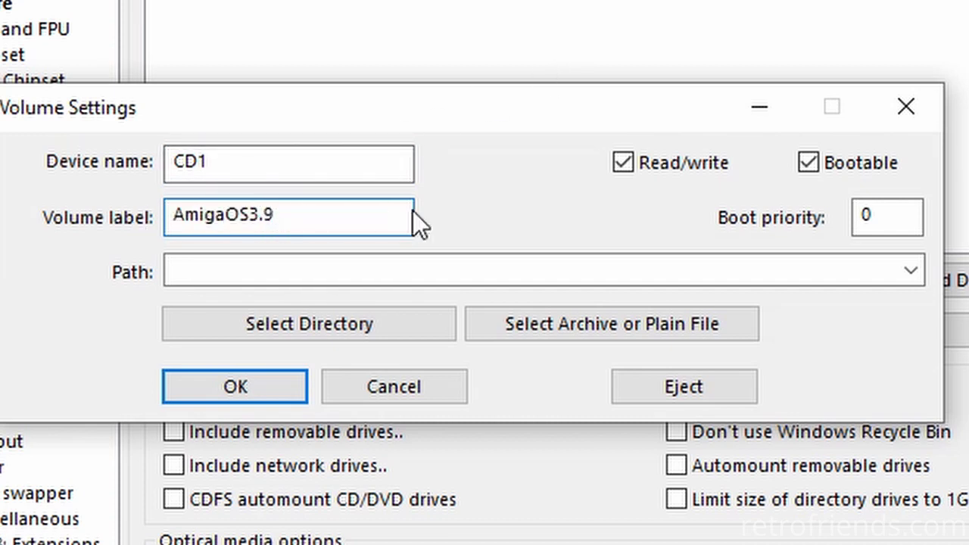
- Point the CD1 volume to the desktop's AmigaOS39 folder, make it non-bootable and save the drive
click(352, 328)
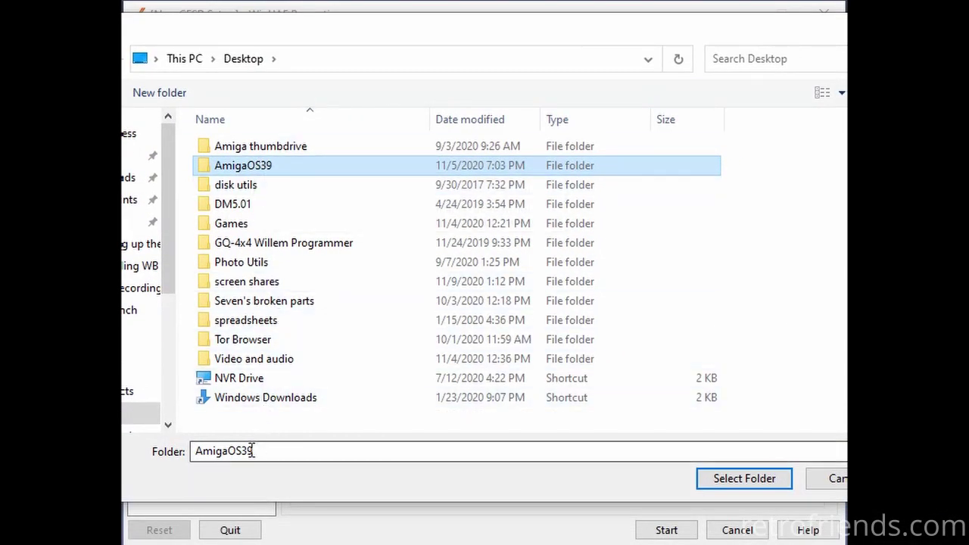
click(727, 482)
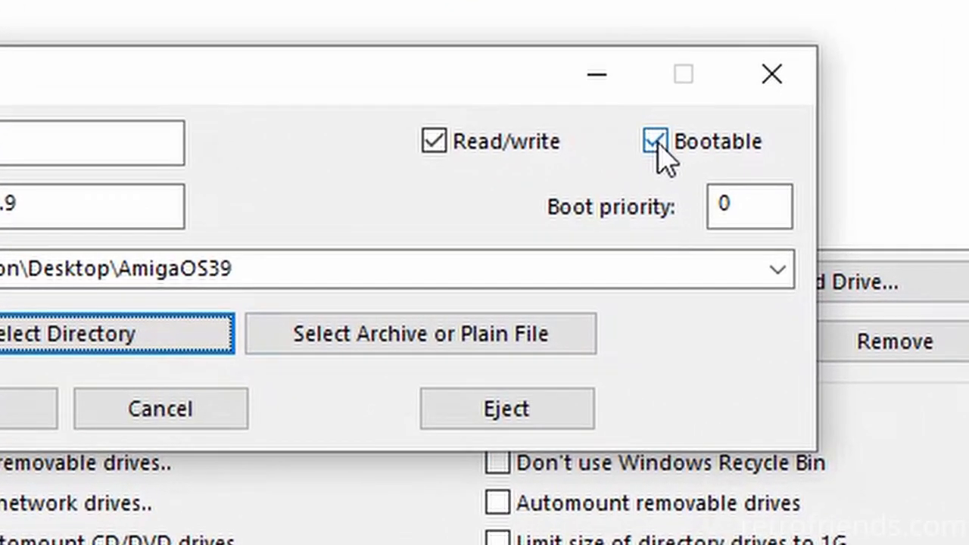
click(670, 212)
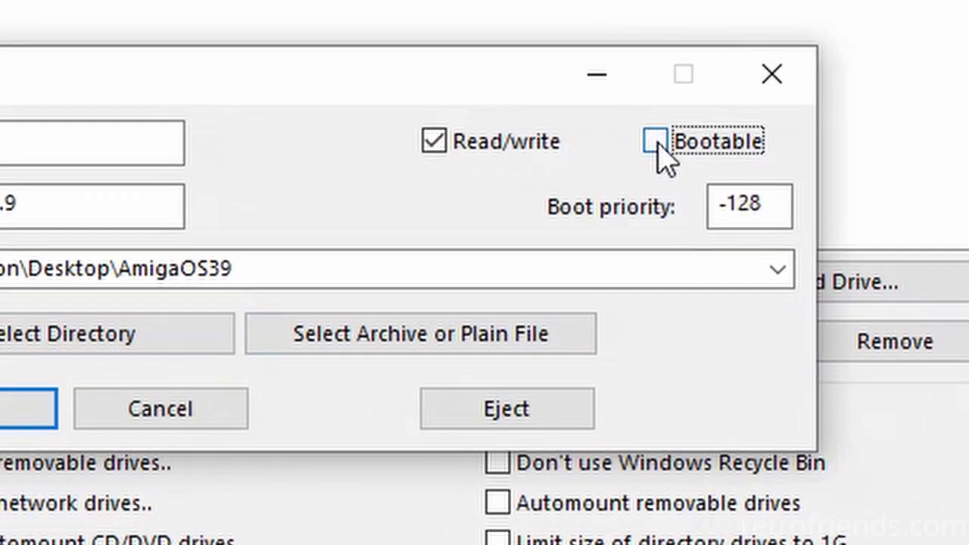
click(9, 413)
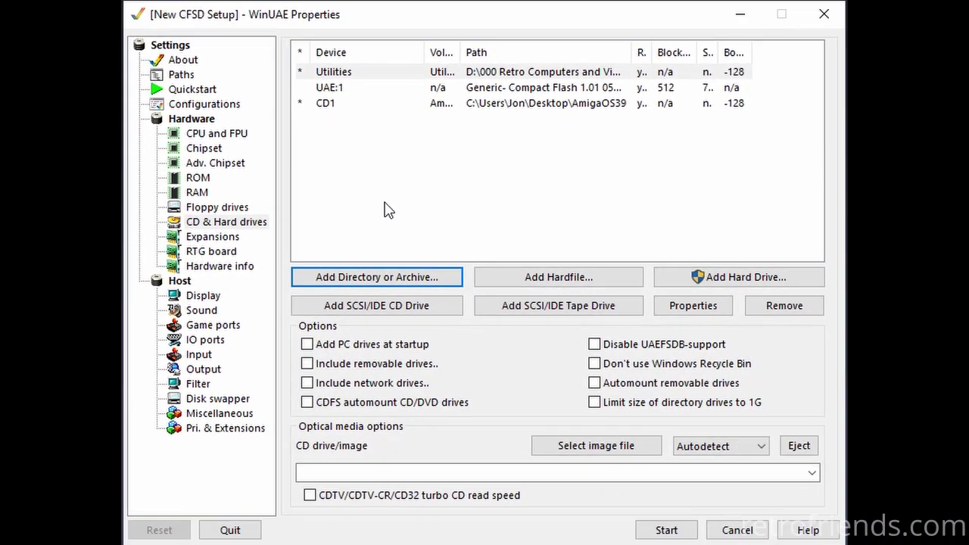
- Insert wb31-workbench.adf into floppy drive DF0 and start the emulation
click(218, 209)
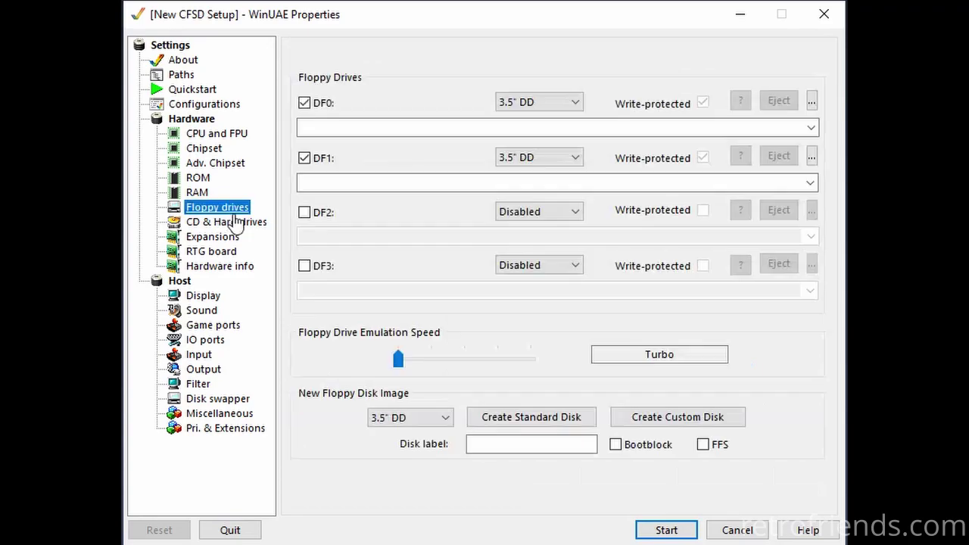
click(813, 128)
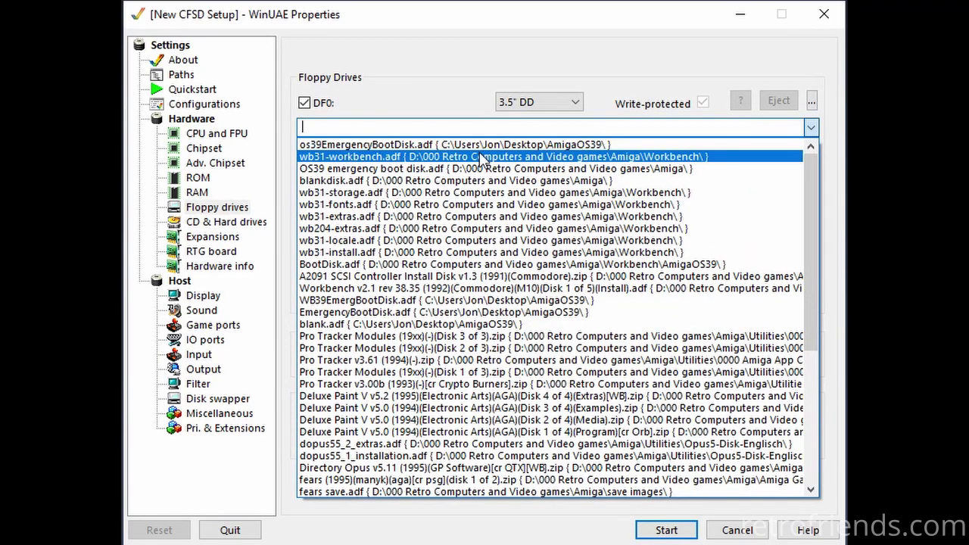
click(558, 153)
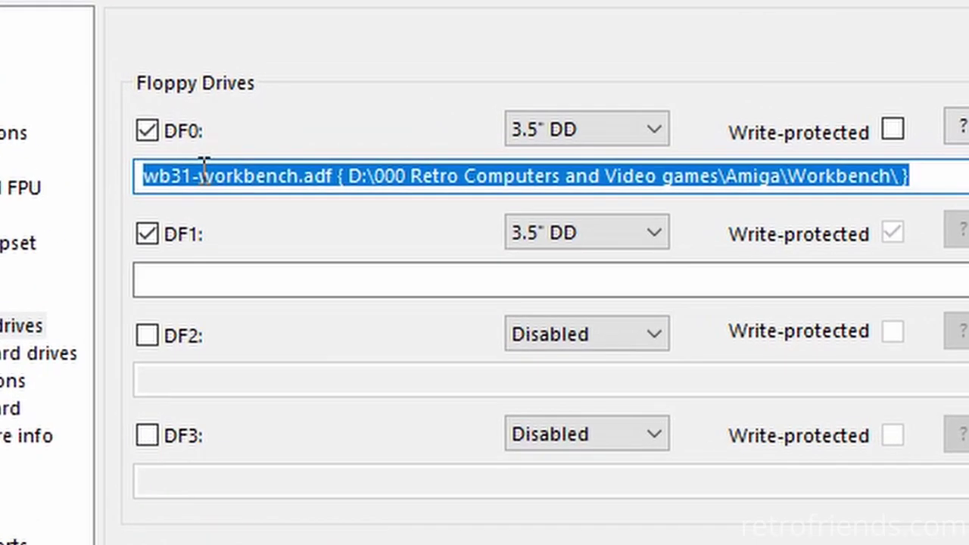
drag(305, 137, 388, 140)
drag(331, 182, 333, 174)
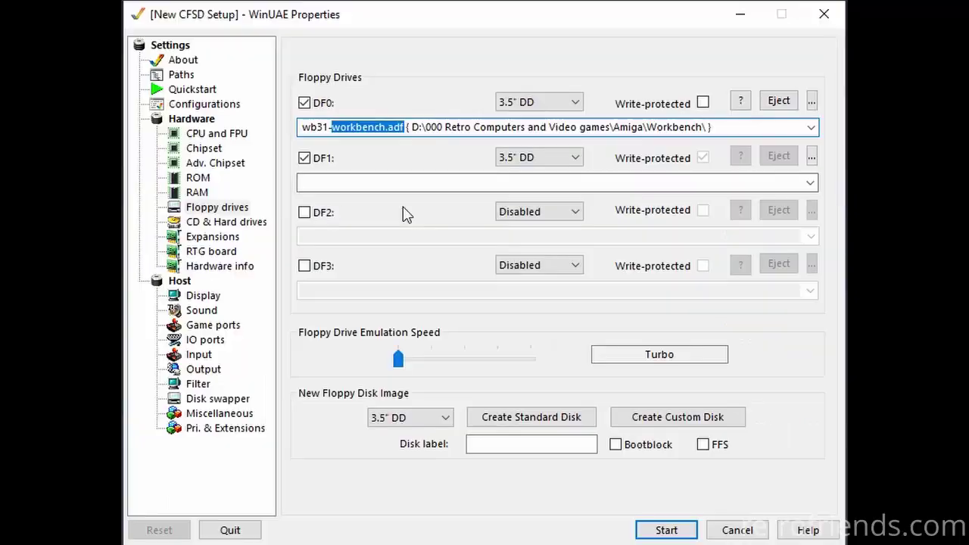
click(645, 530)
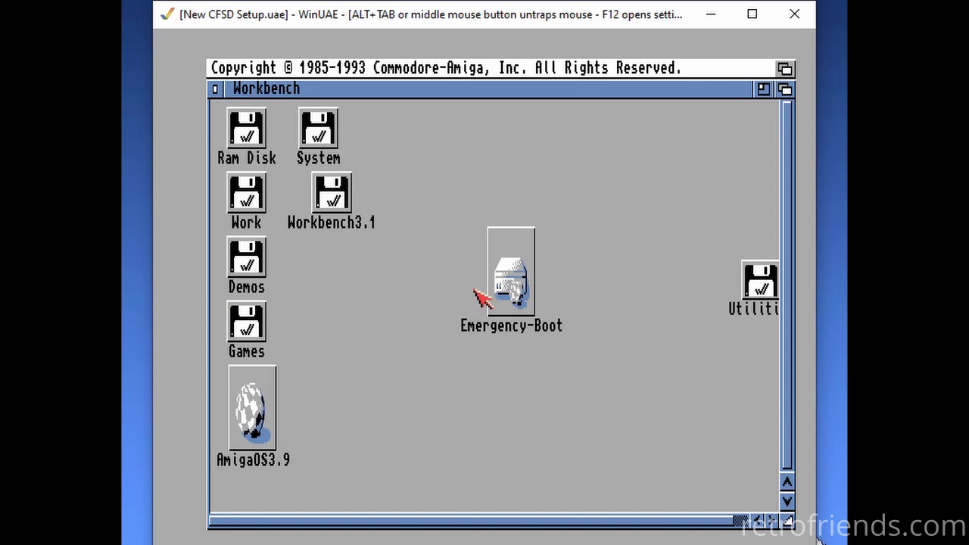
- Open the OS-Version3.9 drawer on the AmigaOS3.9 volume and launch OS3.9-Installation
click(505, 266)
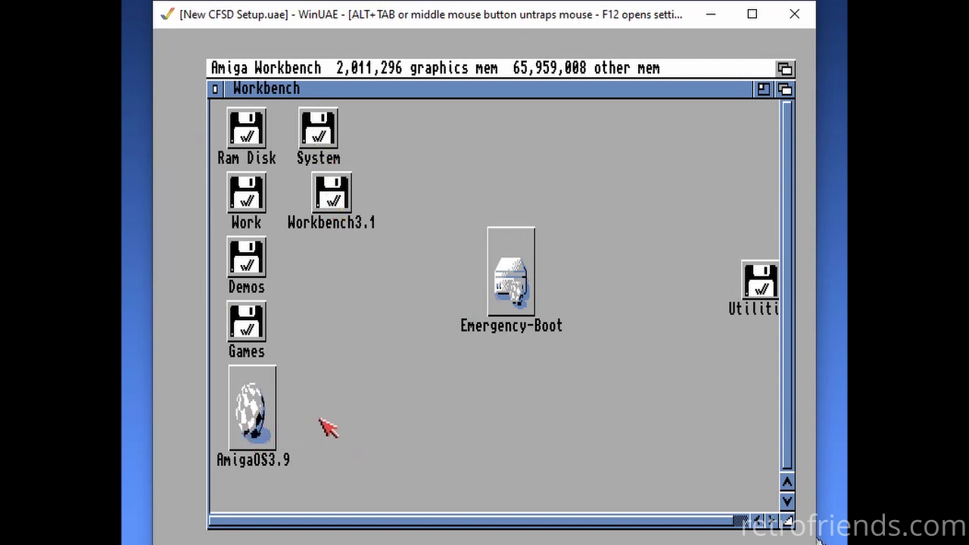
double_click(257, 418)
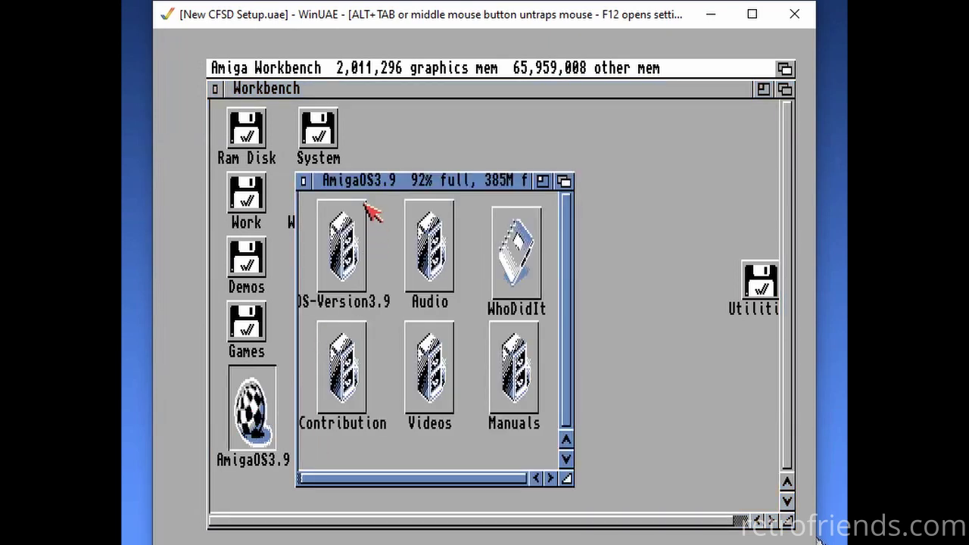
double_click(364, 251)
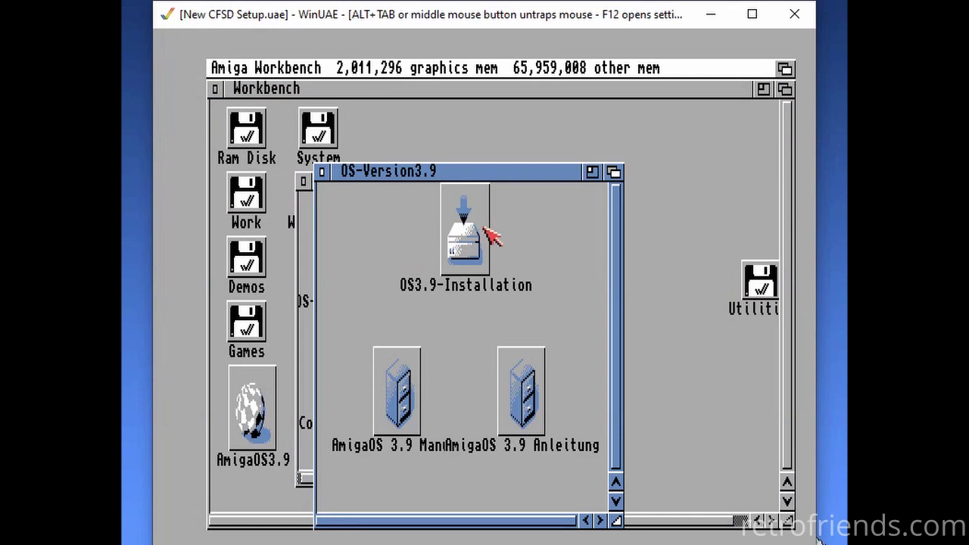
double_click(472, 232)
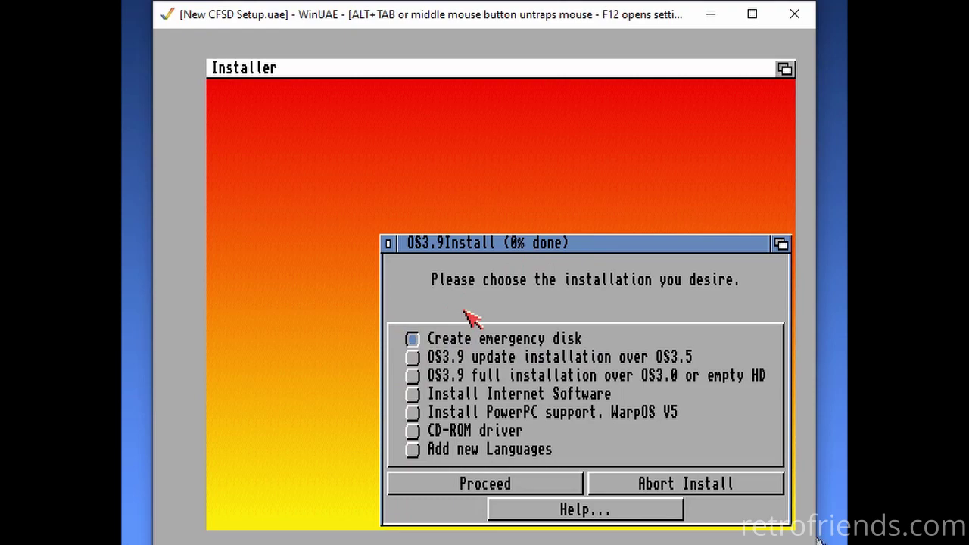
- In the WinUAE floppy drive settings, create a standard 3.5" DD disk image named os39emergboot on the desktop
key(F12)
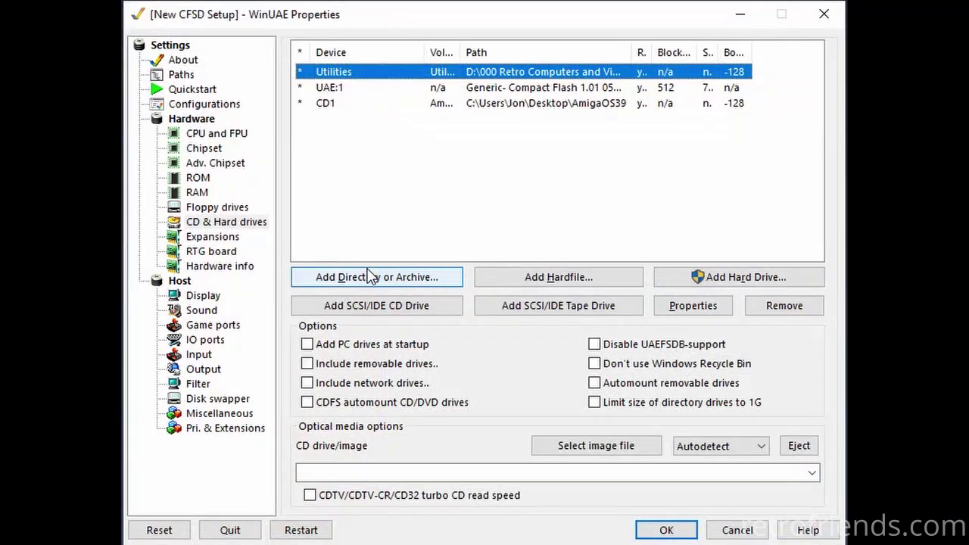
click(227, 208)
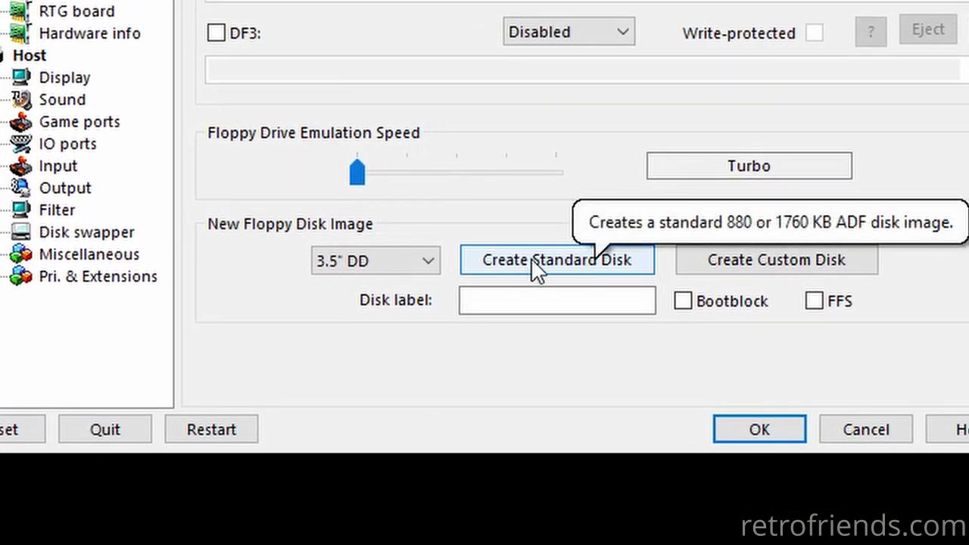
click(530, 258)
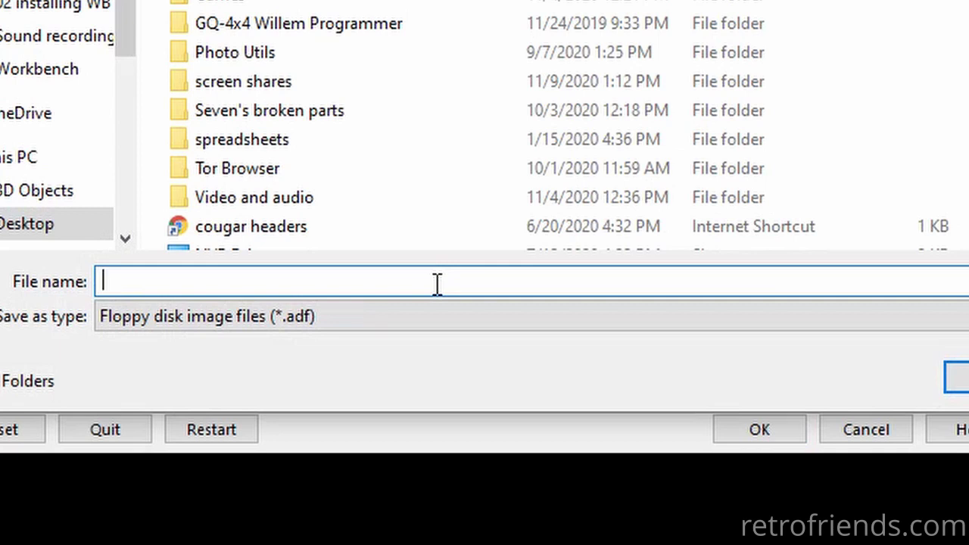
text(emergboot)
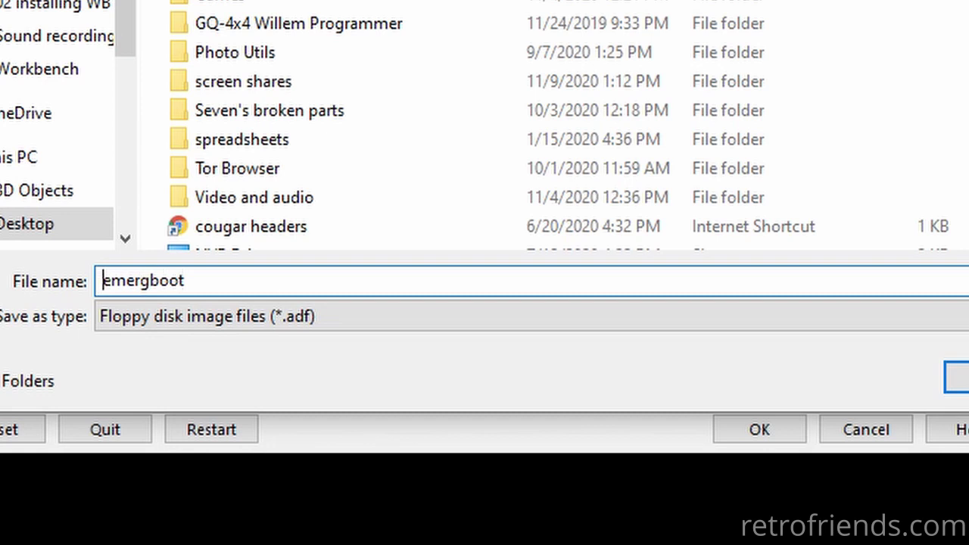
text(os39)
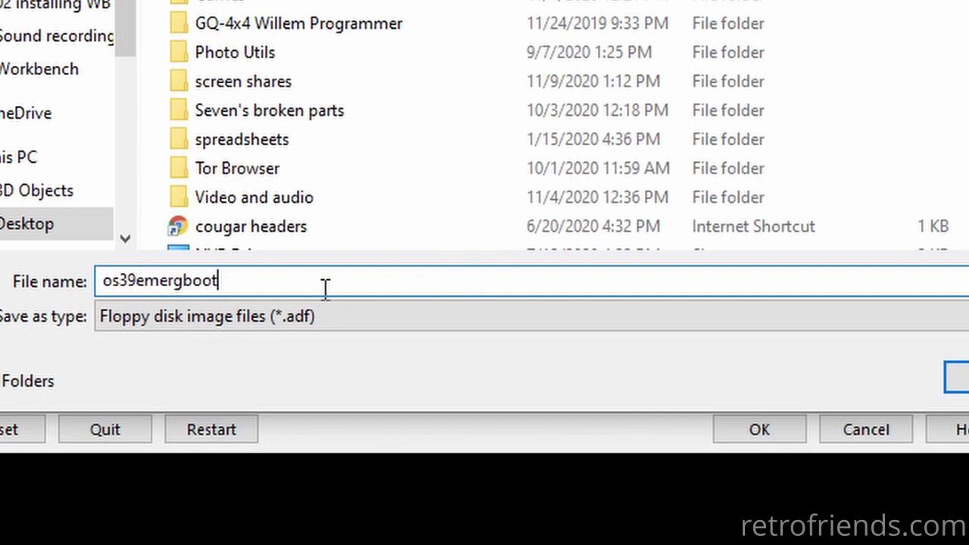
click(960, 384)
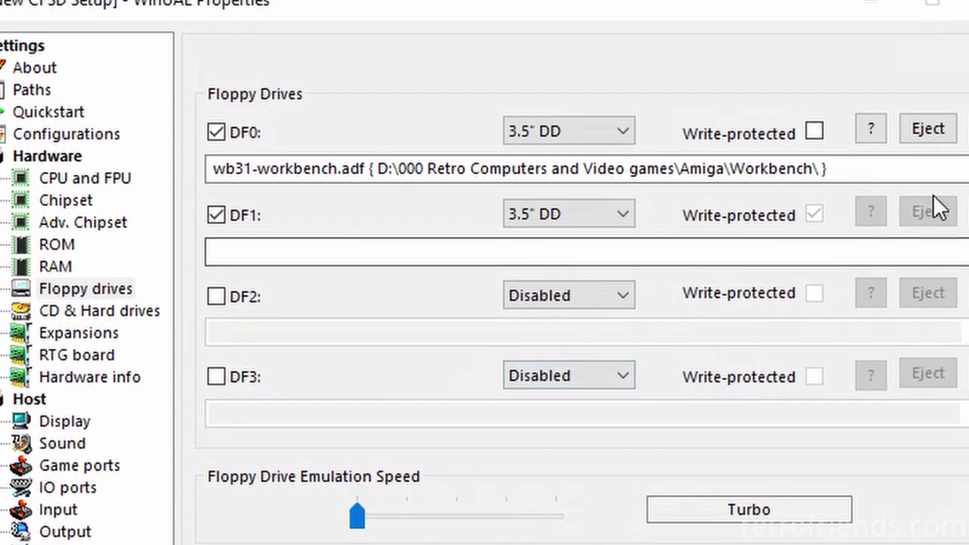
- Insert os39emergboot.adf into floppy drive DF1 and return to the emulation
click(939, 252)
click(940, 255)
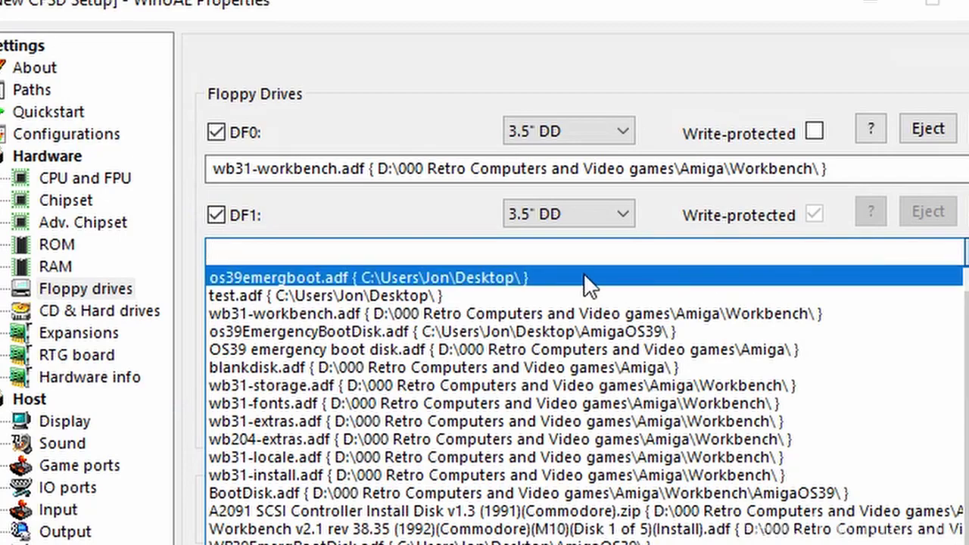
click(336, 277)
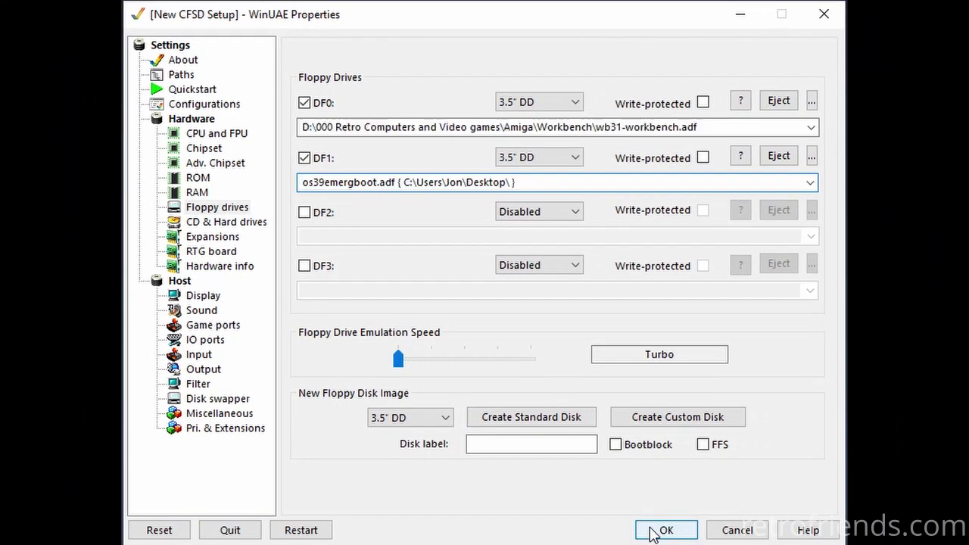
click(656, 530)
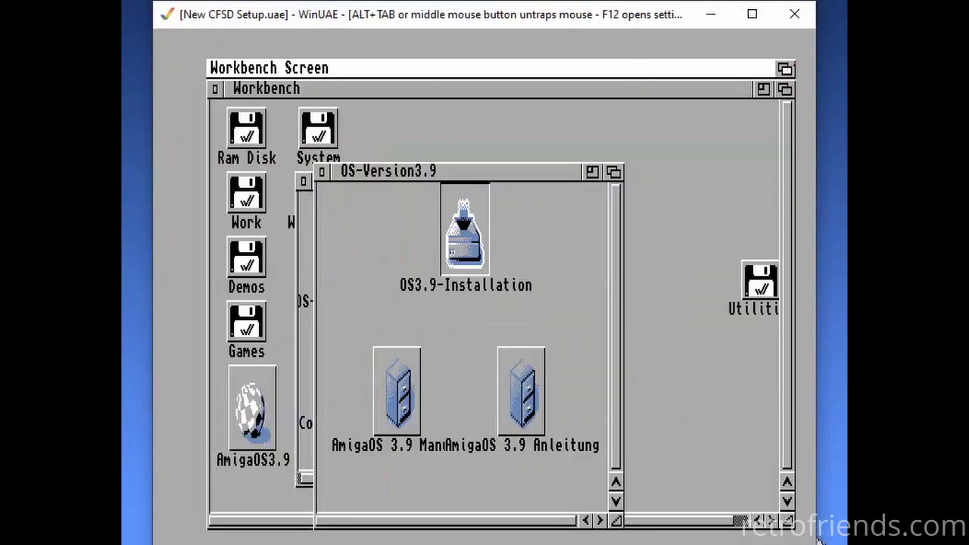
- Create the AmigaOS 3.9 emergency disk in drive DF1, installing for real with no log
drag(396, 175, 498, 186)
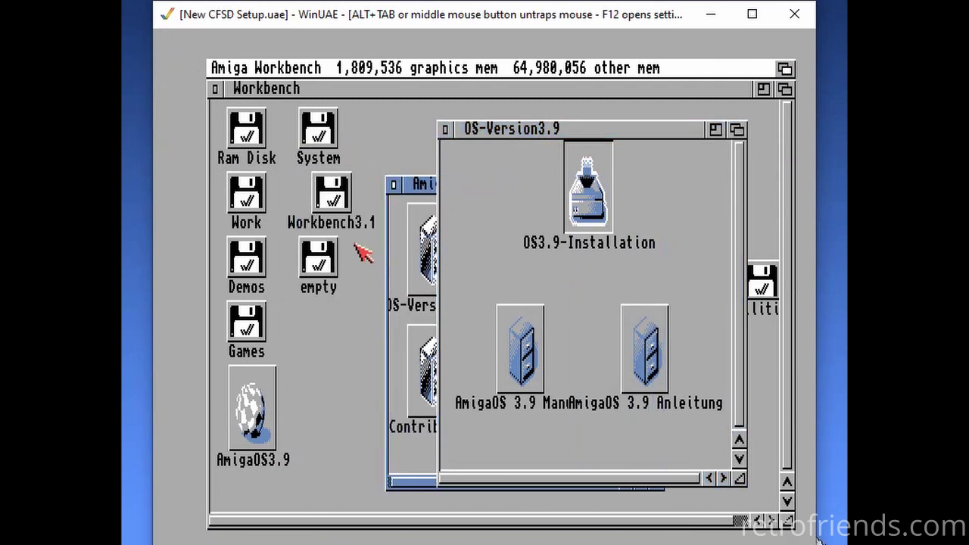
click(331, 258)
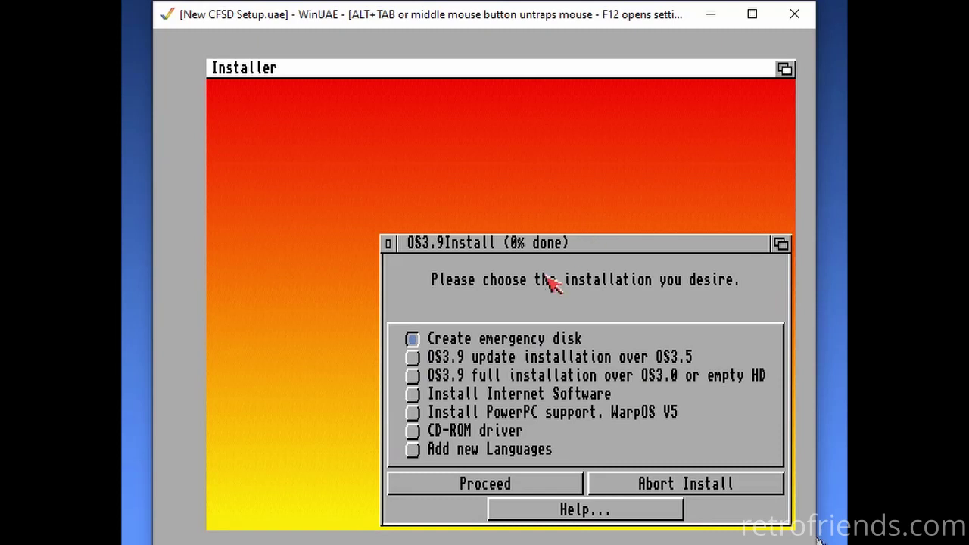
click(480, 483)
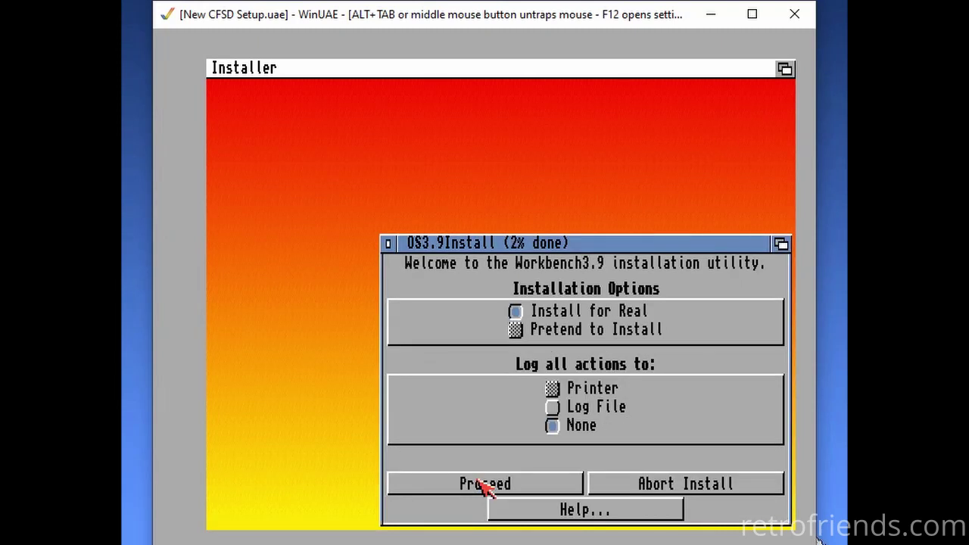
click(507, 484)
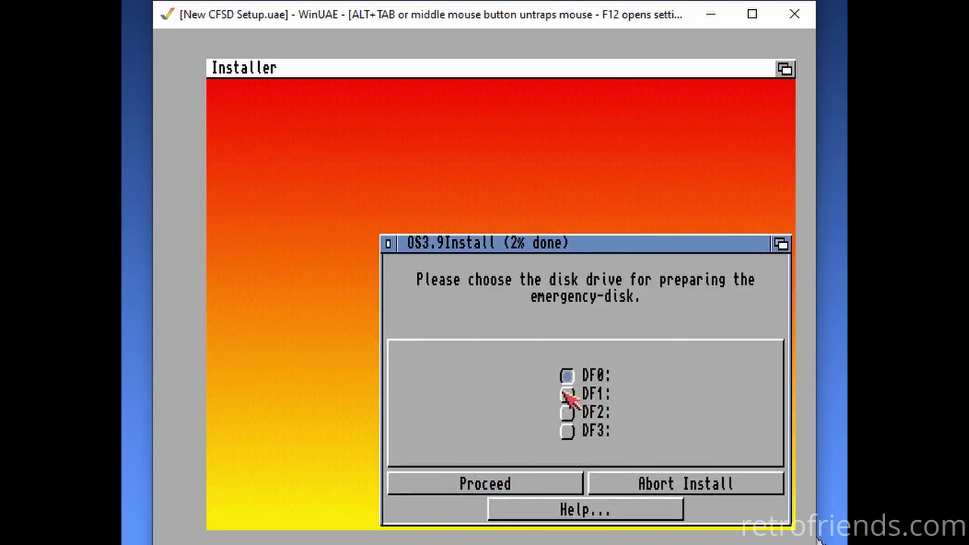
click(510, 491)
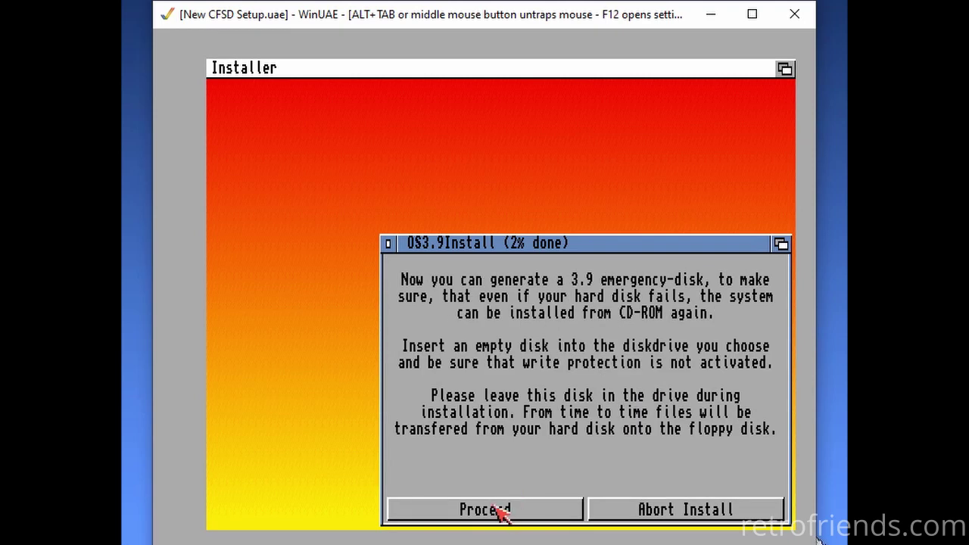
click(501, 510)
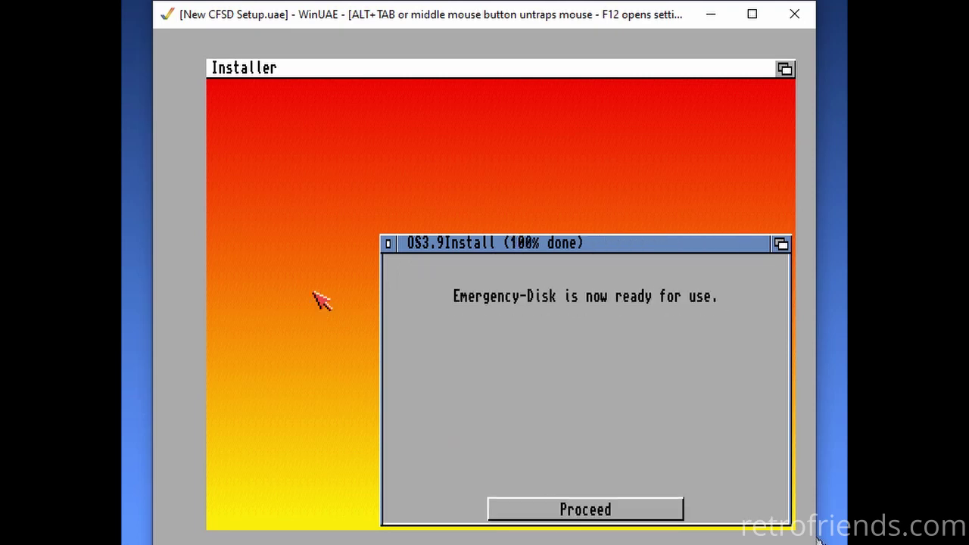
click(583, 510)
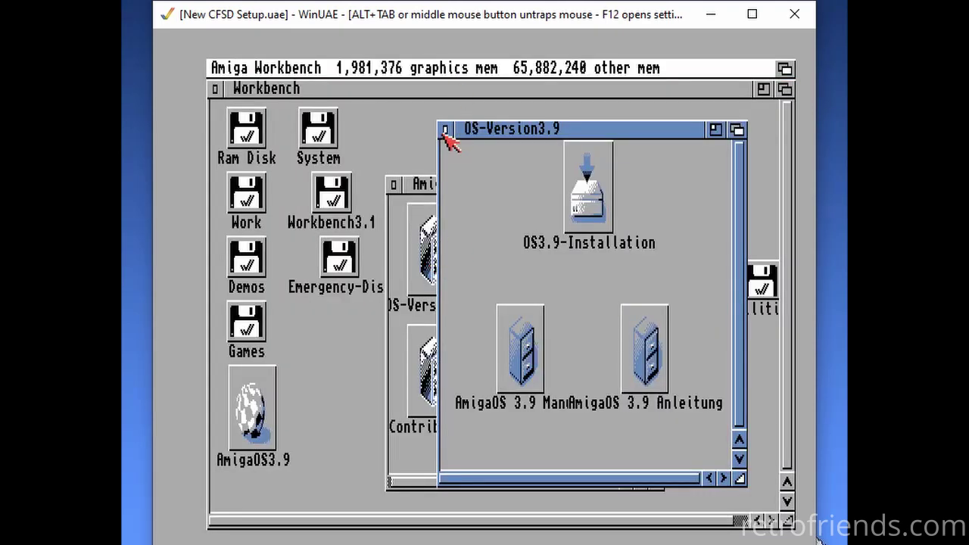
- Close the OS-Version3.9 and AmigaOS3.9 windows and select the Emergency-Disk icon on Workbench
click(447, 131)
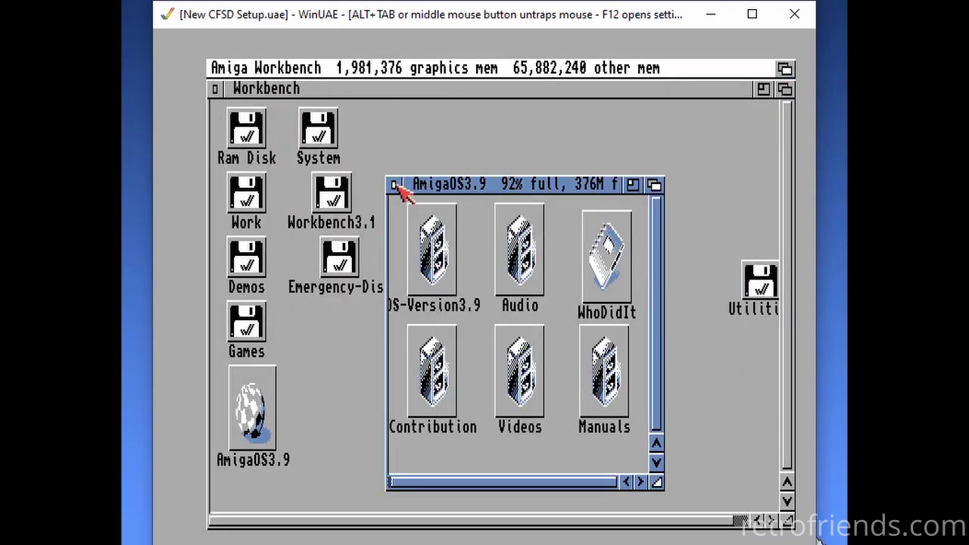
click(395, 184)
click(352, 259)
- Eject the disk from DF1, insert os39emergboot.adf into DF0 and reset the emulated Amiga
middle_click(351, 449)
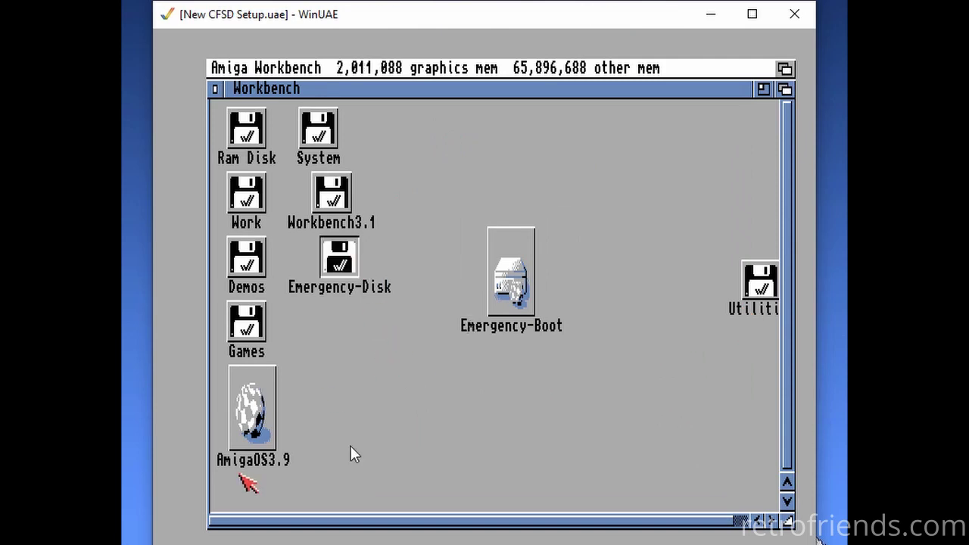
click(354, 454)
key(F12)
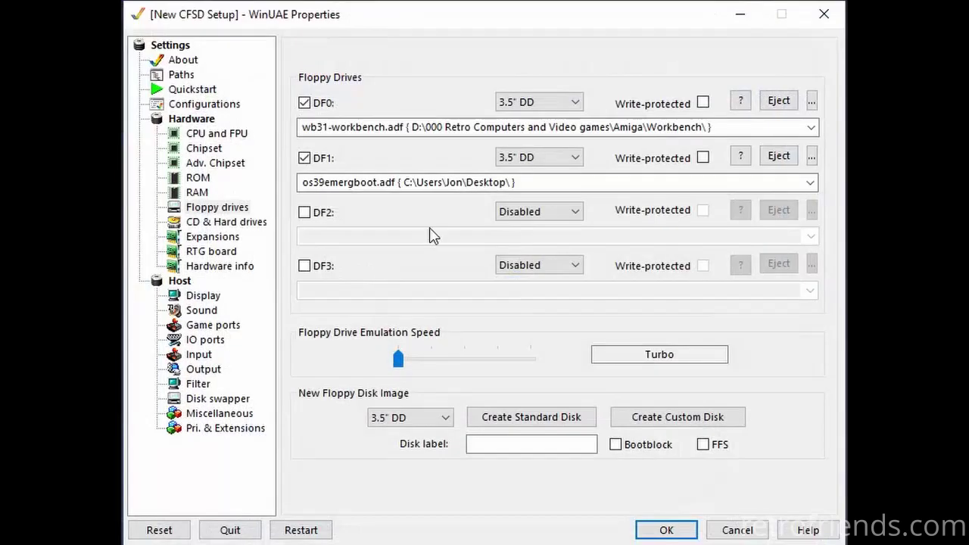
click(776, 156)
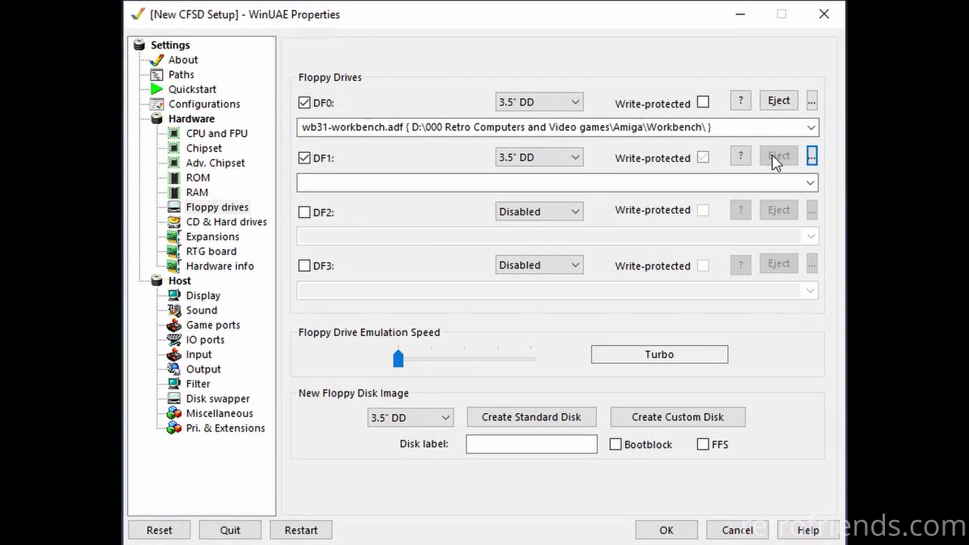
click(810, 127)
scroll(757, 227, up, 1)
click(352, 137)
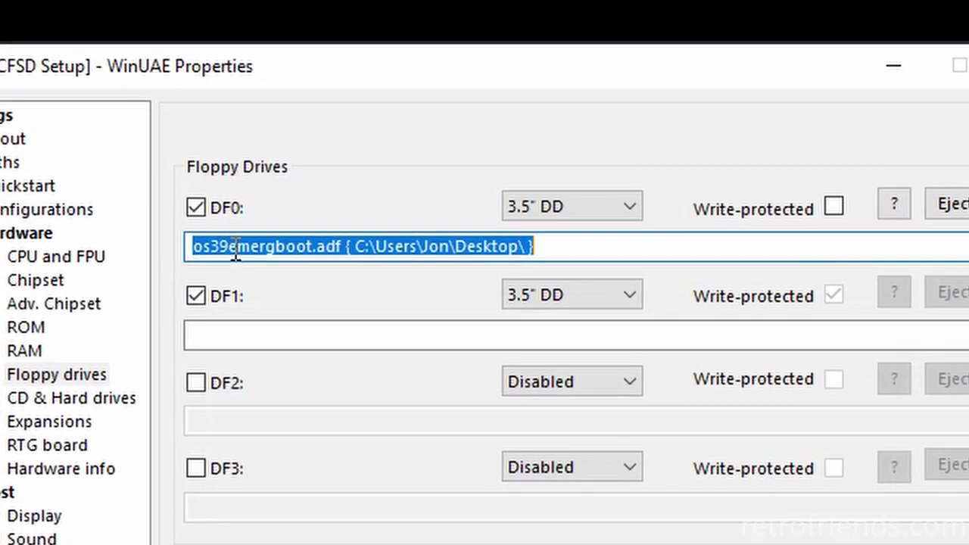
drag(324, 129, 331, 128)
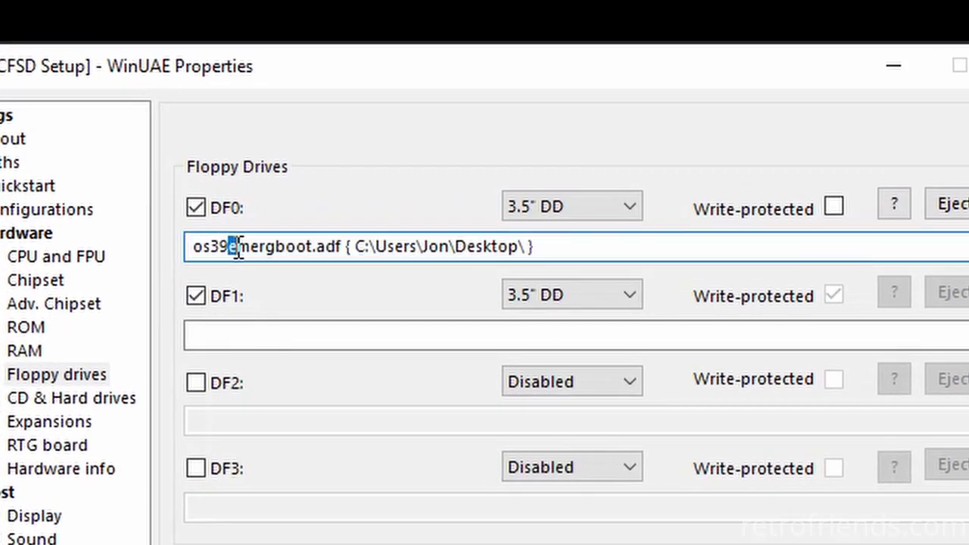
drag(237, 248, 307, 276)
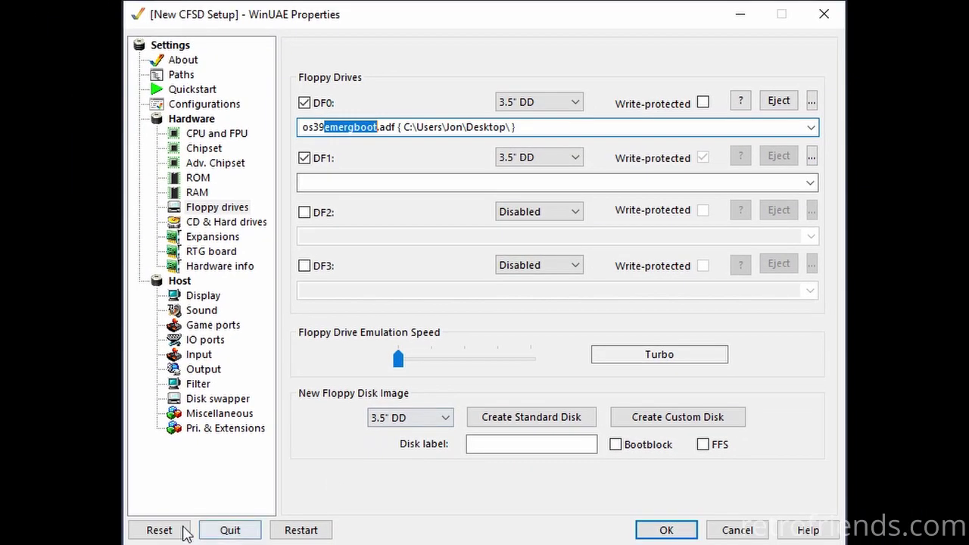
click(182, 532)
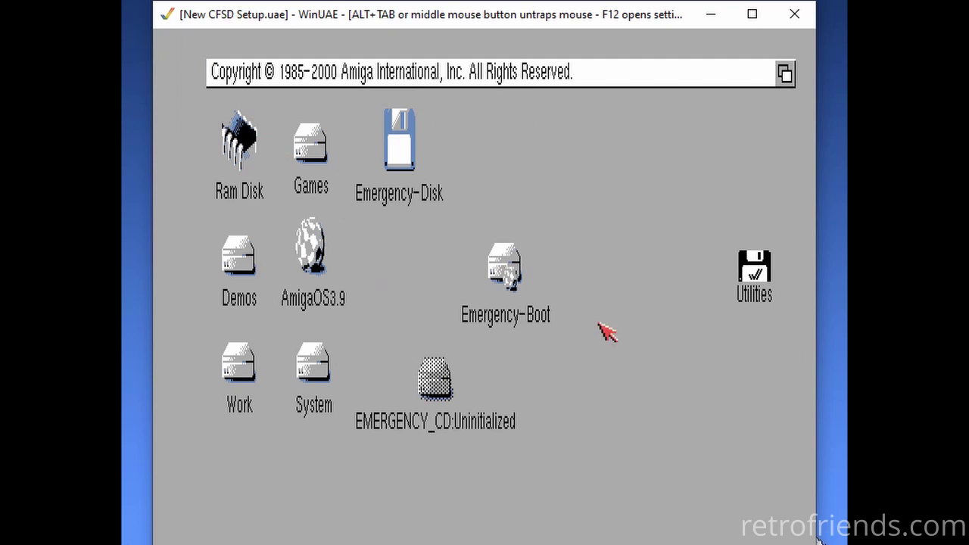
- Move the small dock window off the desktop icons to the empty area below the Work icon
click(513, 261)
click(375, 266)
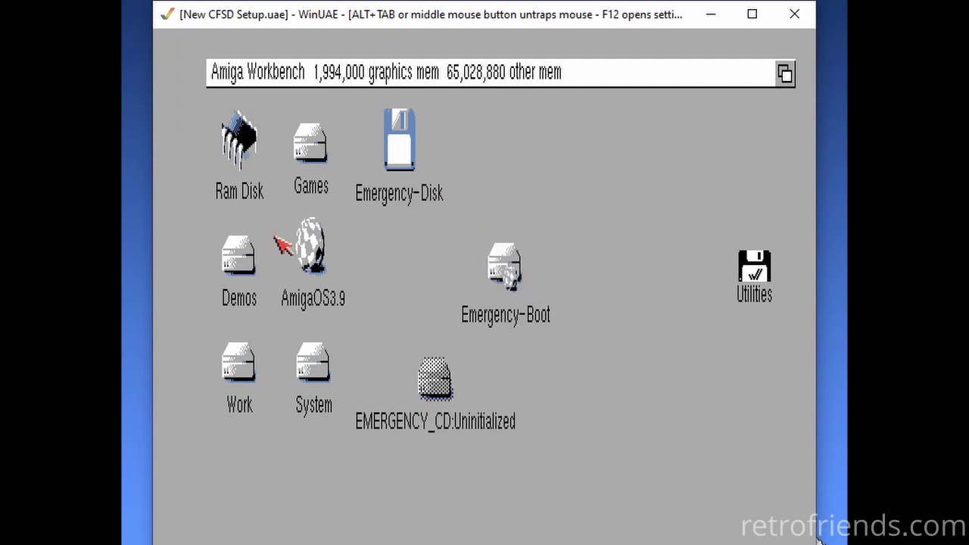
double_click(308, 252)
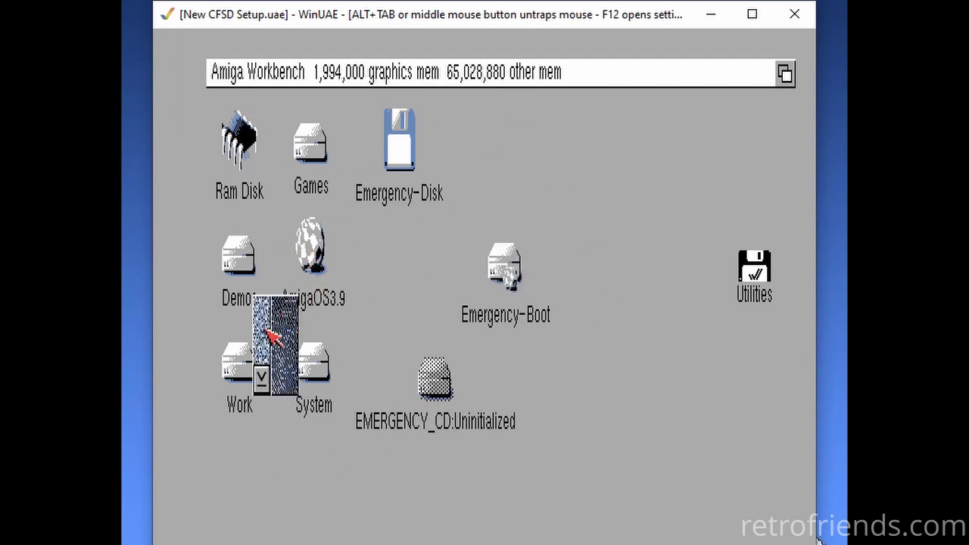
drag(272, 337, 225, 485)
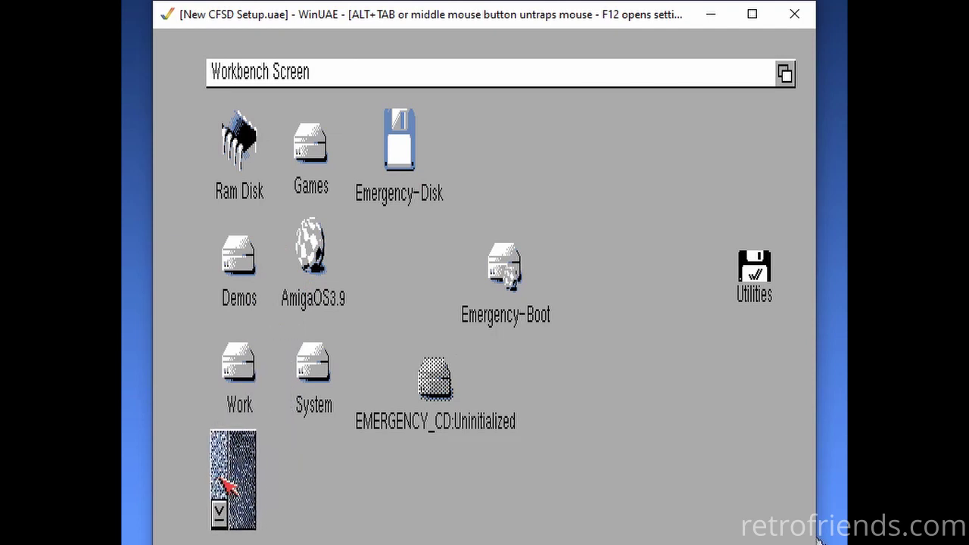
- Open the AmigaOS3.9 volume and its OS-Version3.9 drawer, and launch OS3.9-Installation
double_click(309, 259)
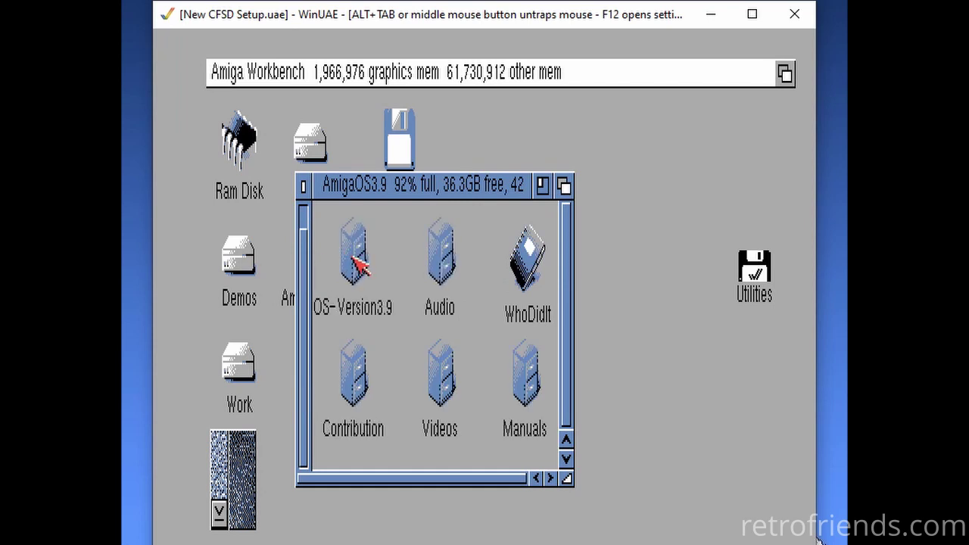
double_click(358, 263)
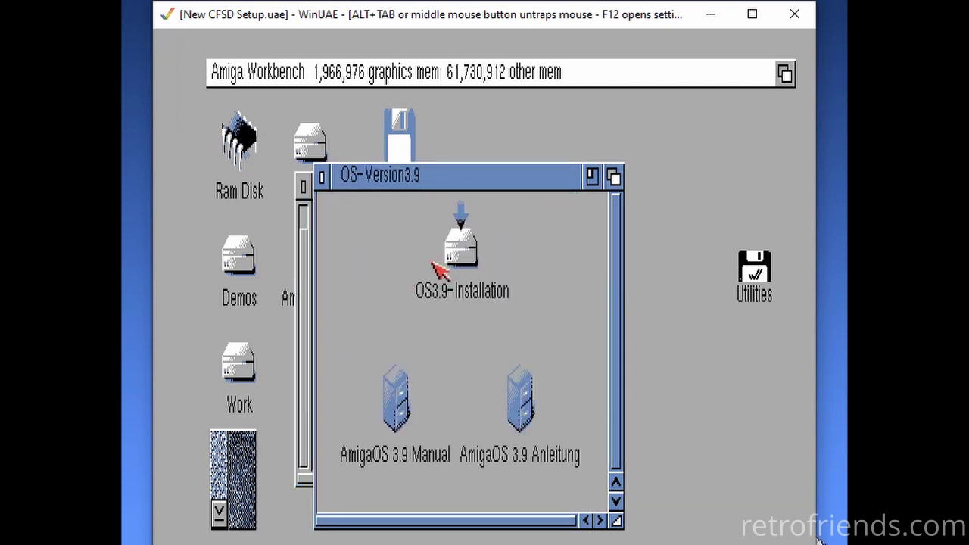
click(474, 256)
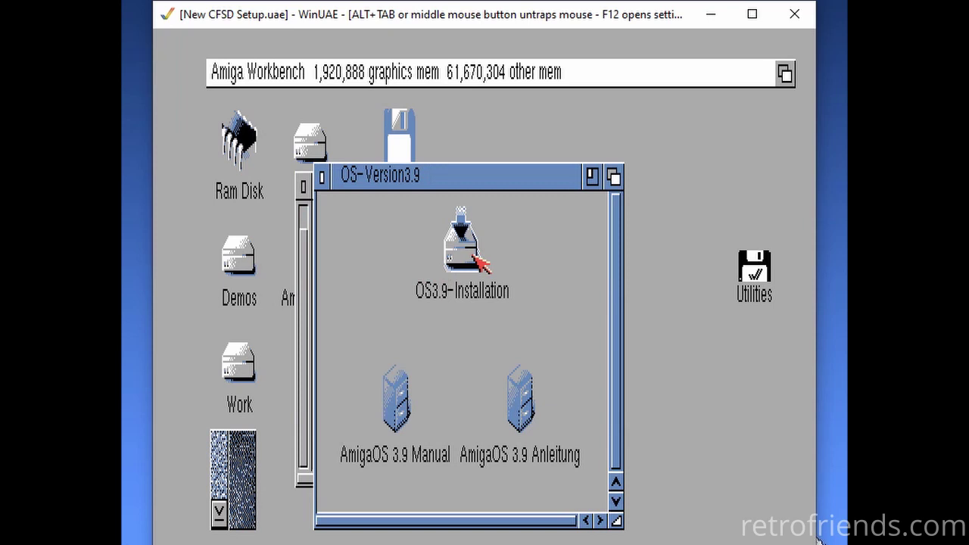
double_click(473, 256)
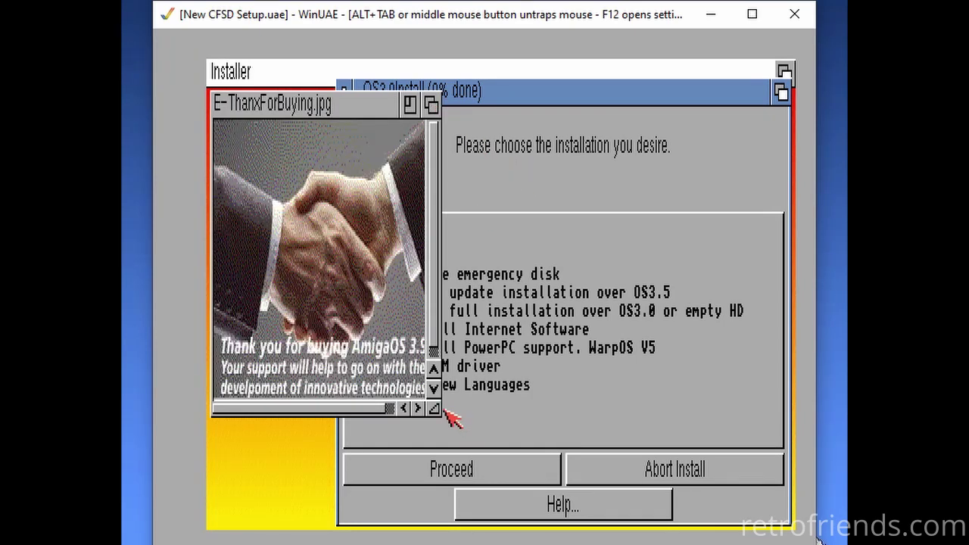
- Choose the OS3.9 full installation over OS3.0 or empty HD and proceed to the license agreement
drag(434, 408, 452, 432)
click(450, 105)
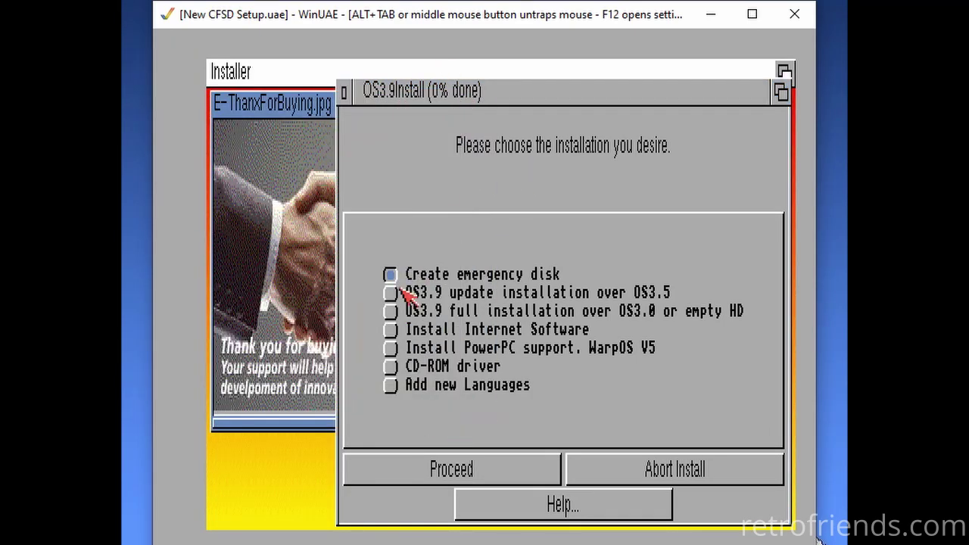
click(391, 311)
click(484, 479)
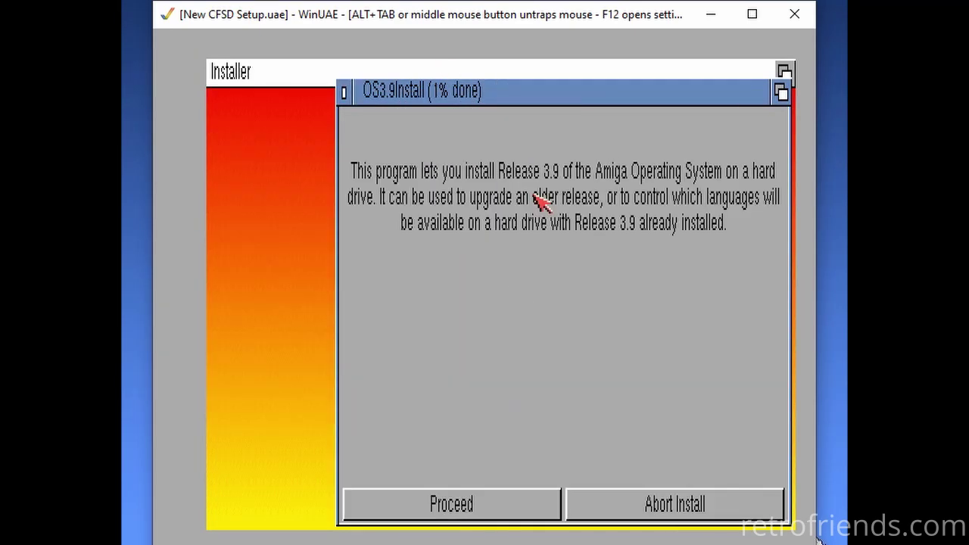
click(480, 504)
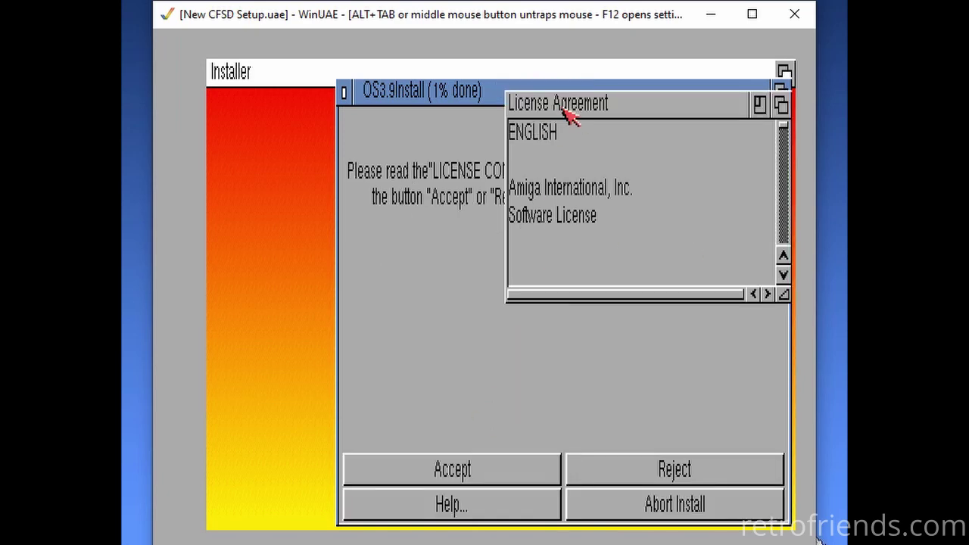
- Move the license text clear of the installer's instructions, accept the agreement, and proceed with Install for Real and no log
drag(569, 114, 463, 238)
drag(584, 249, 590, 268)
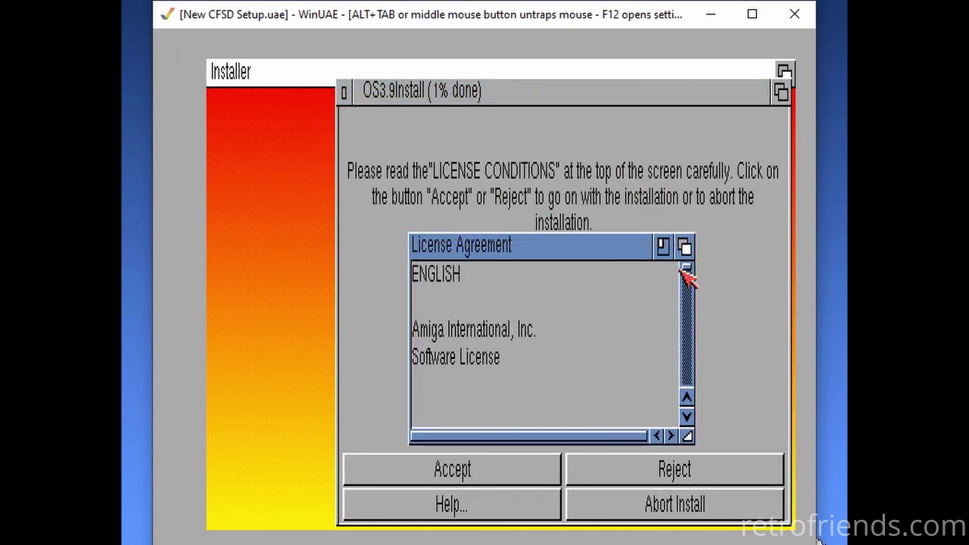
drag(687, 277, 691, 382)
click(449, 469)
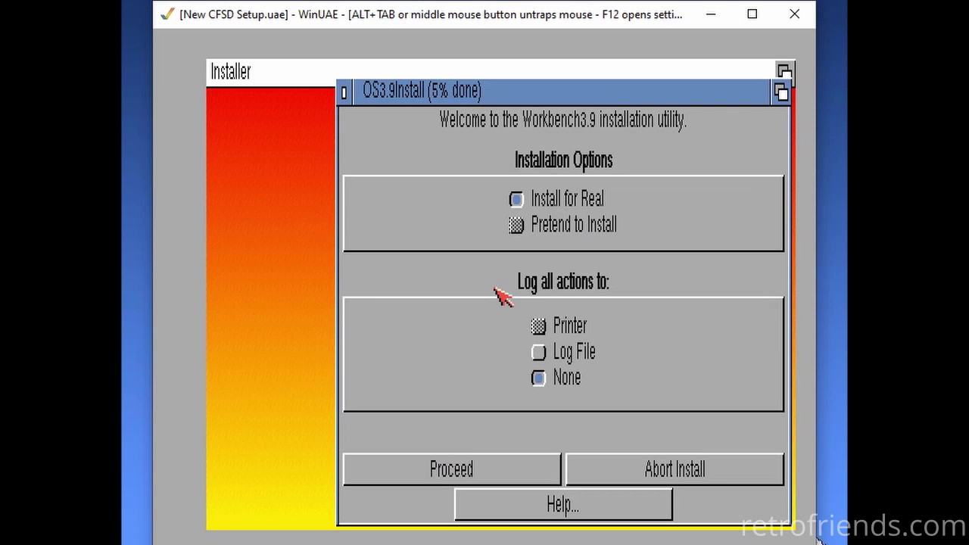
click(504, 470)
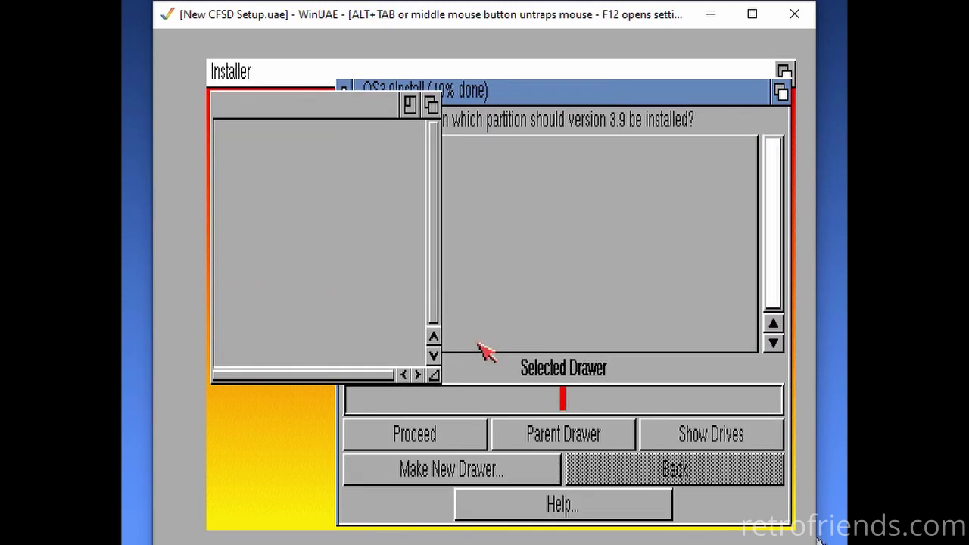
- Send the installation picture behind the installer and choose the DH0 System partition as the destination for version 3.9
drag(434, 375, 459, 400)
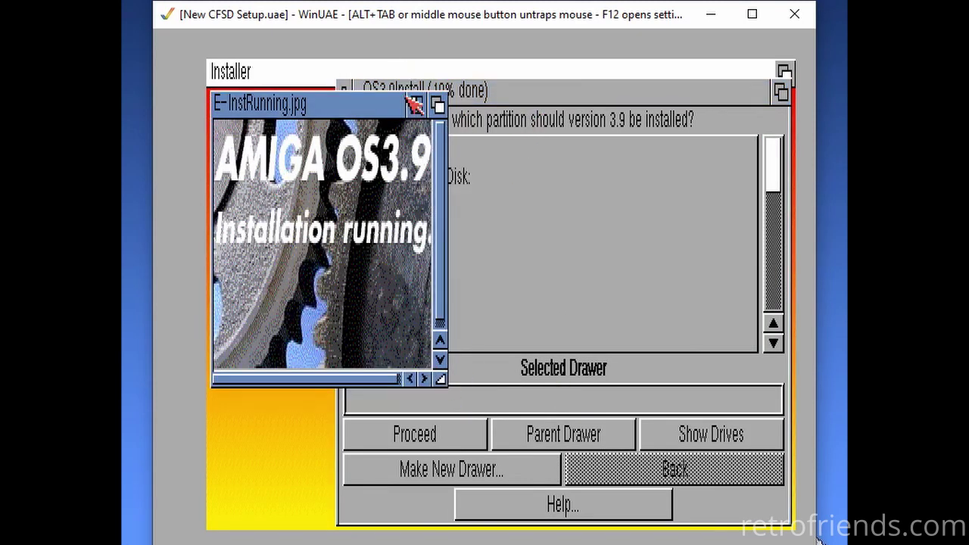
click(432, 105)
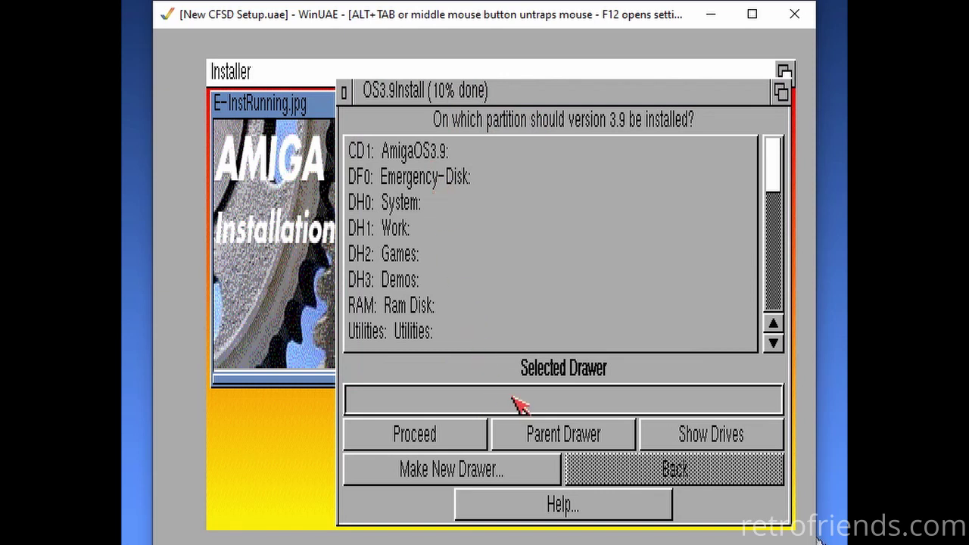
click(694, 442)
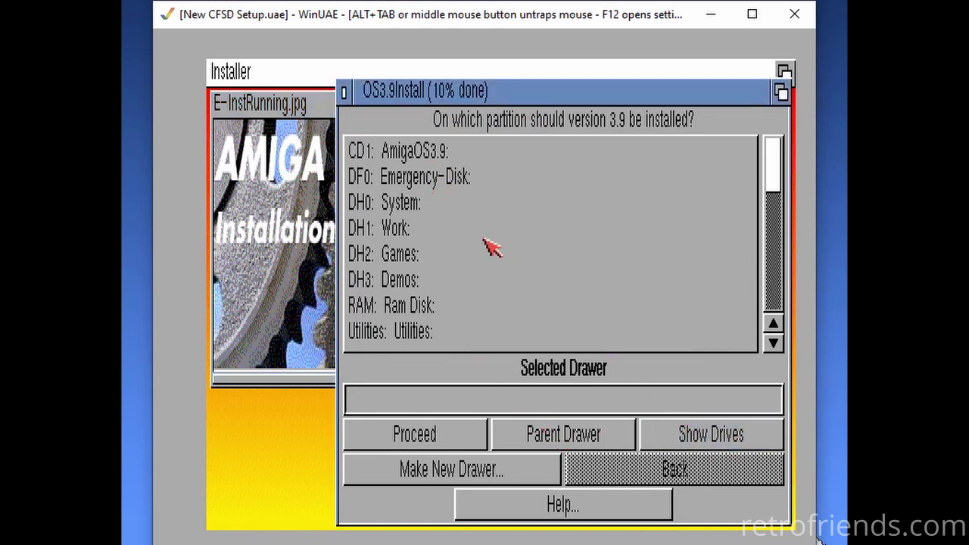
double_click(408, 203)
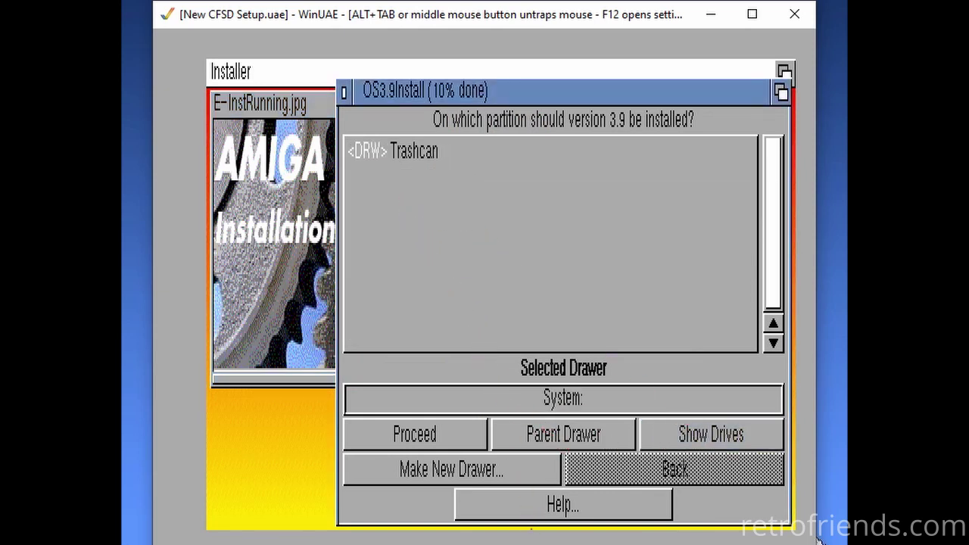
click(447, 440)
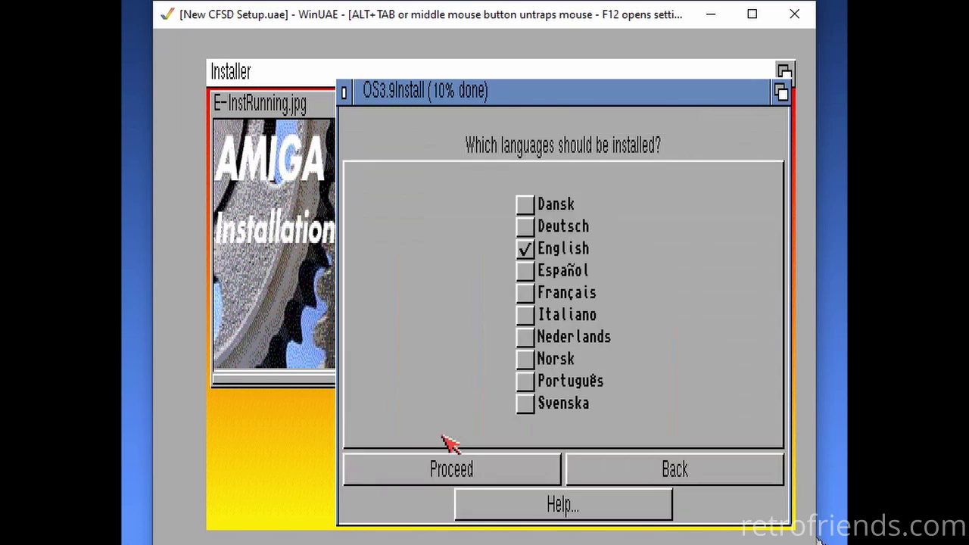
- Proceed with the English language and American keymap, and agree to install the OS3.9 Backdrops to the Presets drawer
click(526, 464)
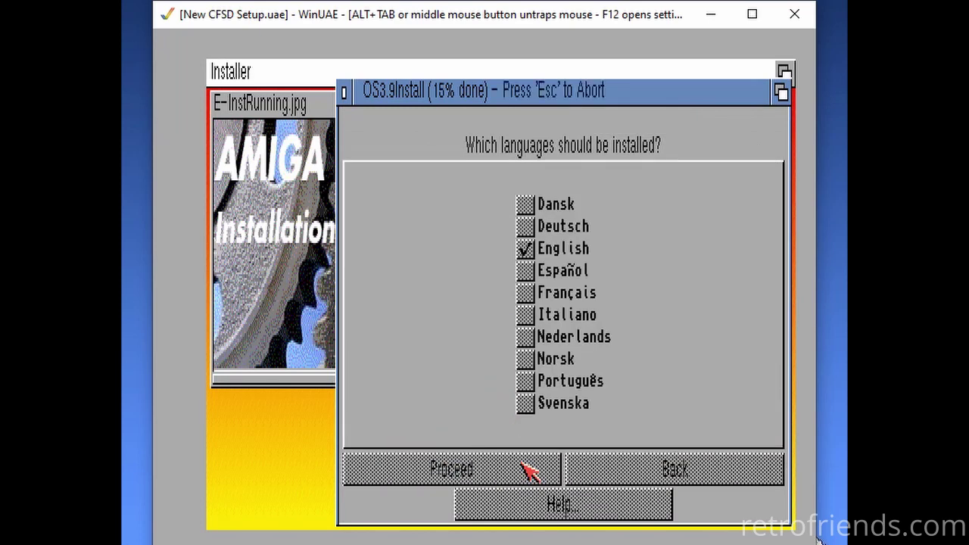
click(520, 473)
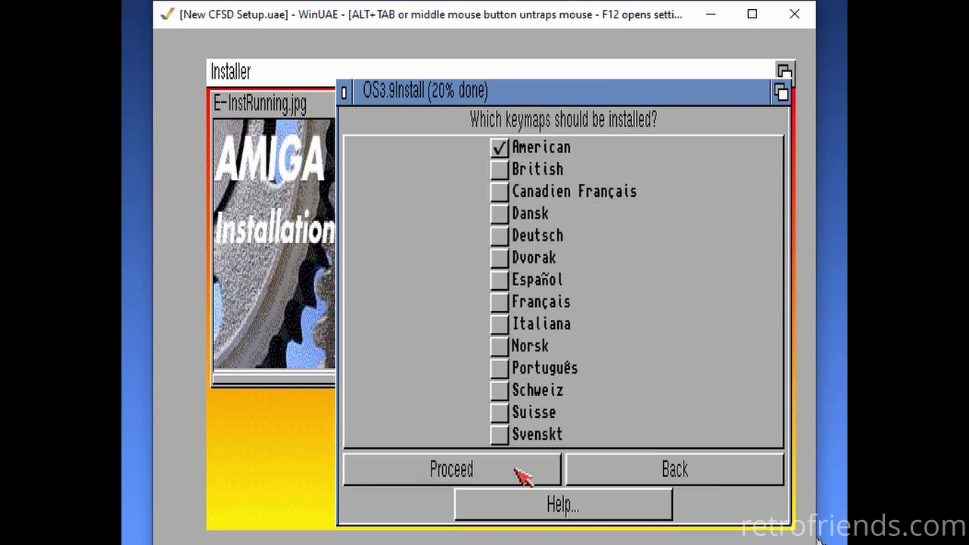
click(523, 471)
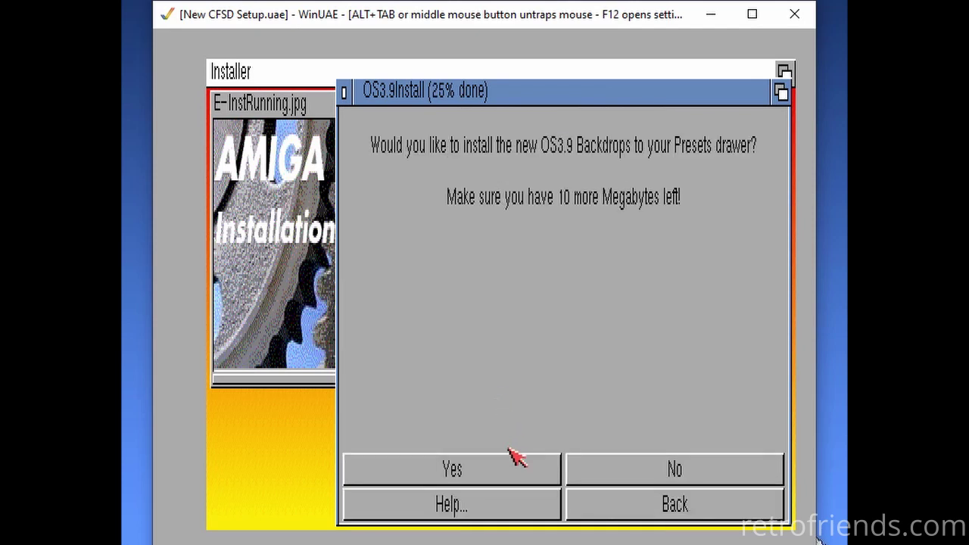
click(525, 471)
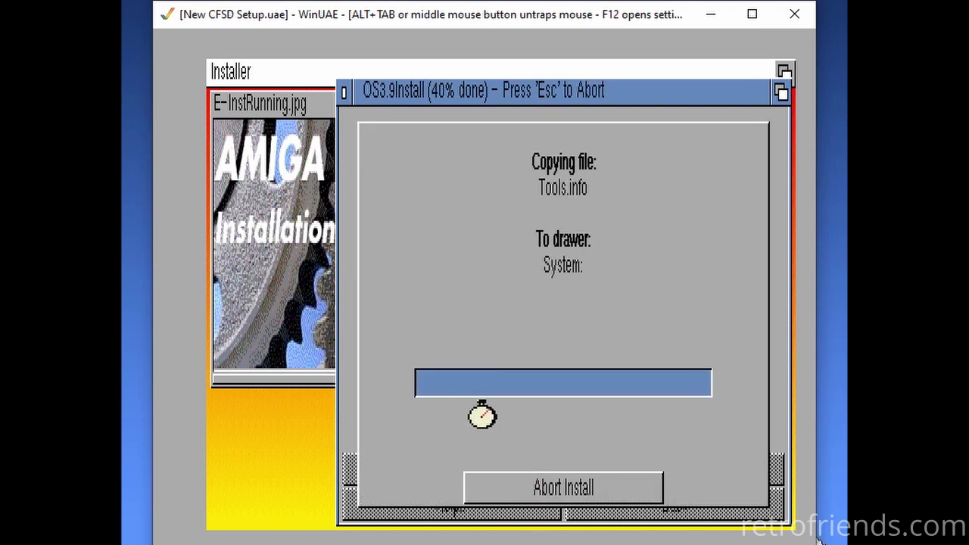
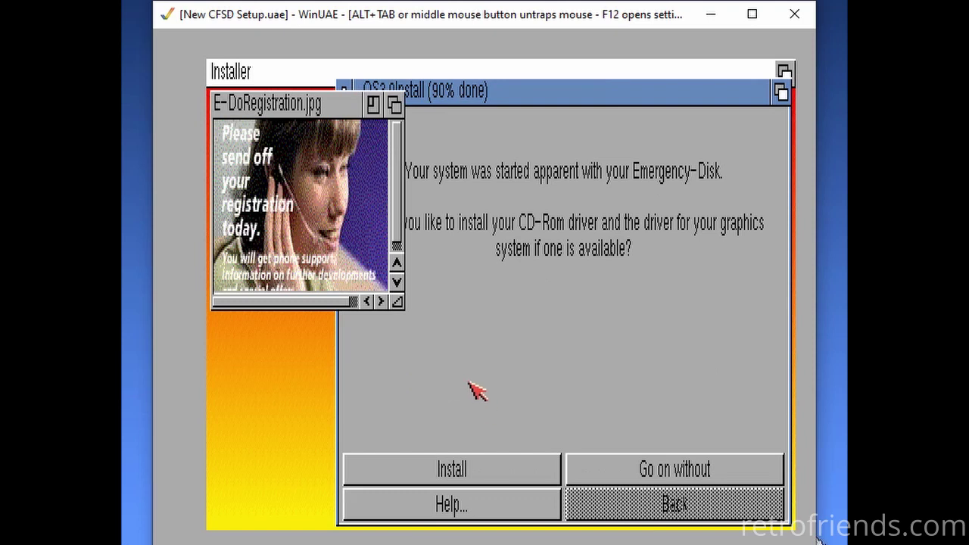
- Send the registration picture behind the installer, go on without the CD-ROM and graphics drivers, and proceed past the boot disk request
click(395, 105)
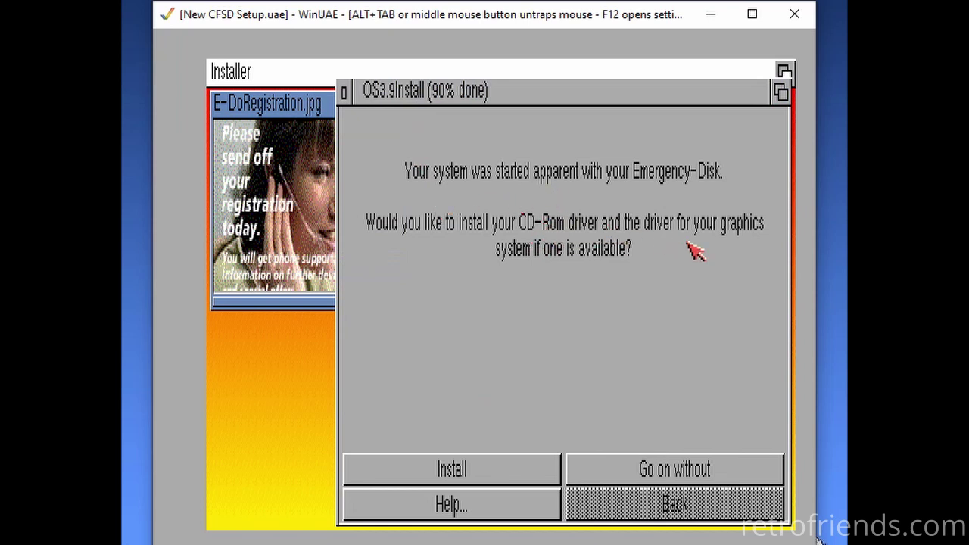
click(587, 469)
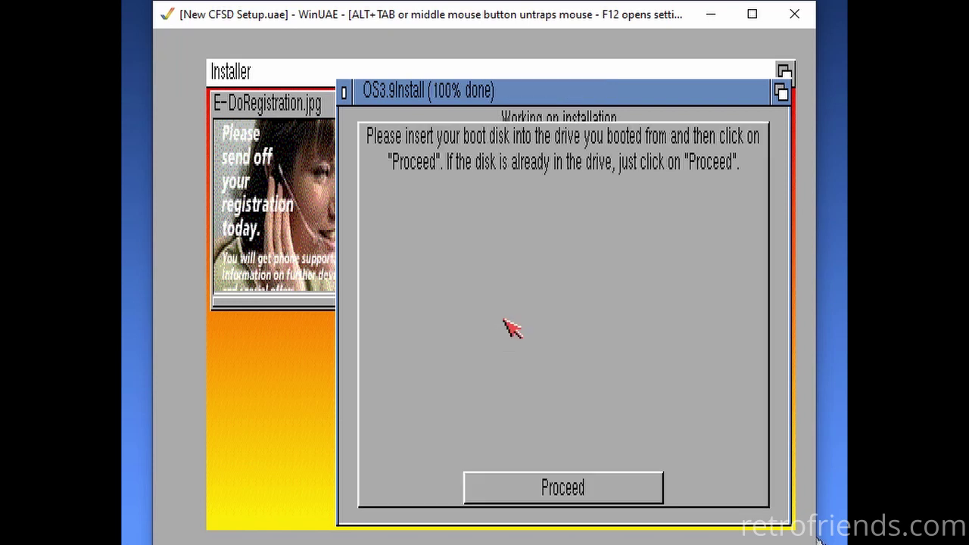
click(579, 494)
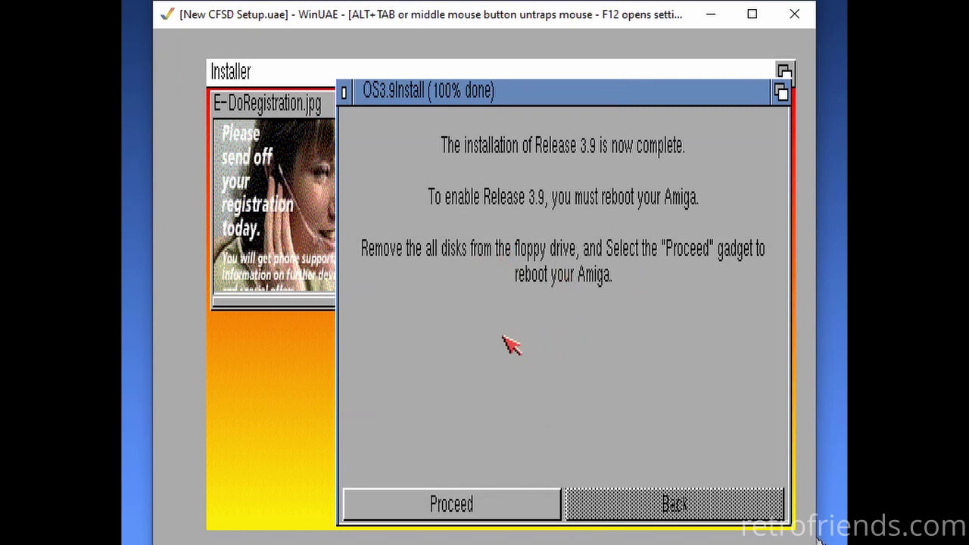
- Eject os39emergboot.adf from DF0 and let the installer reboot the Amiga
key(F12)
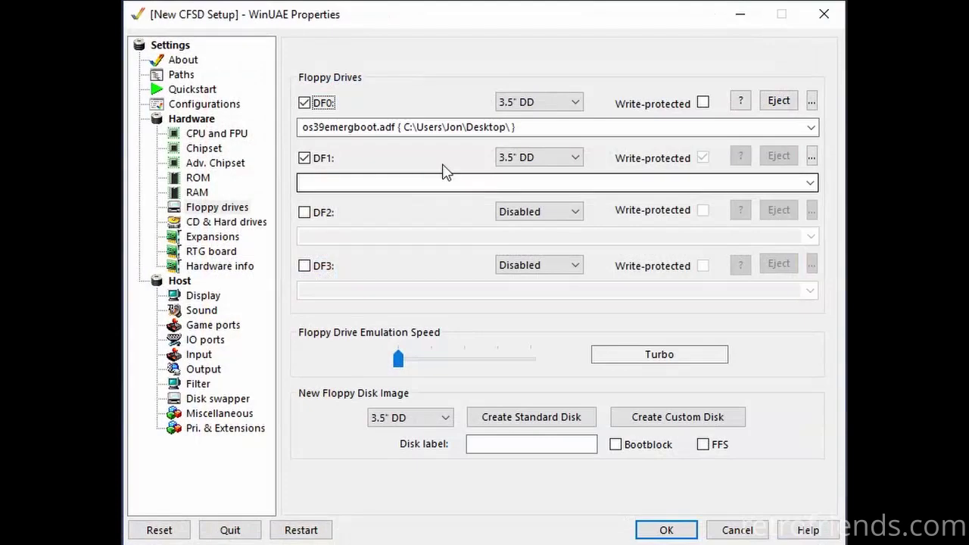
click(772, 104)
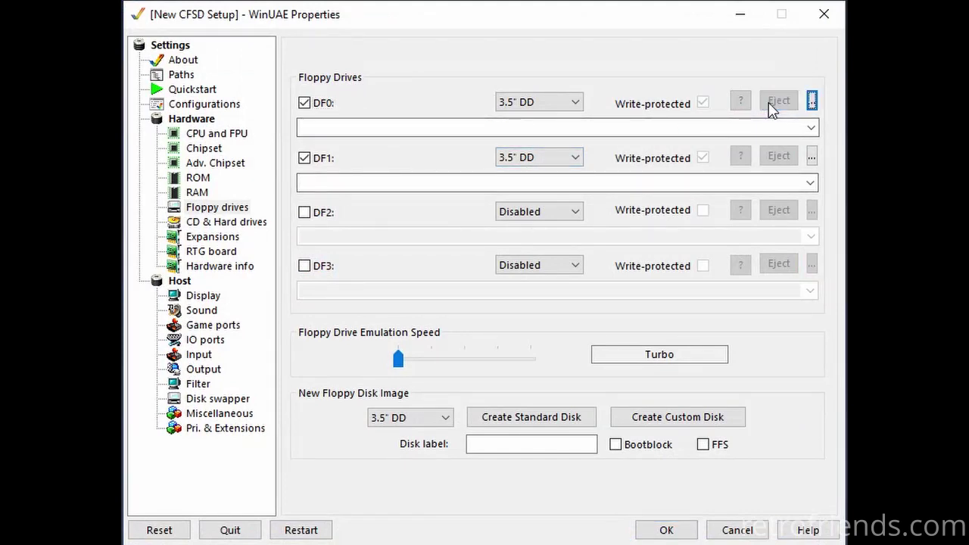
click(666, 529)
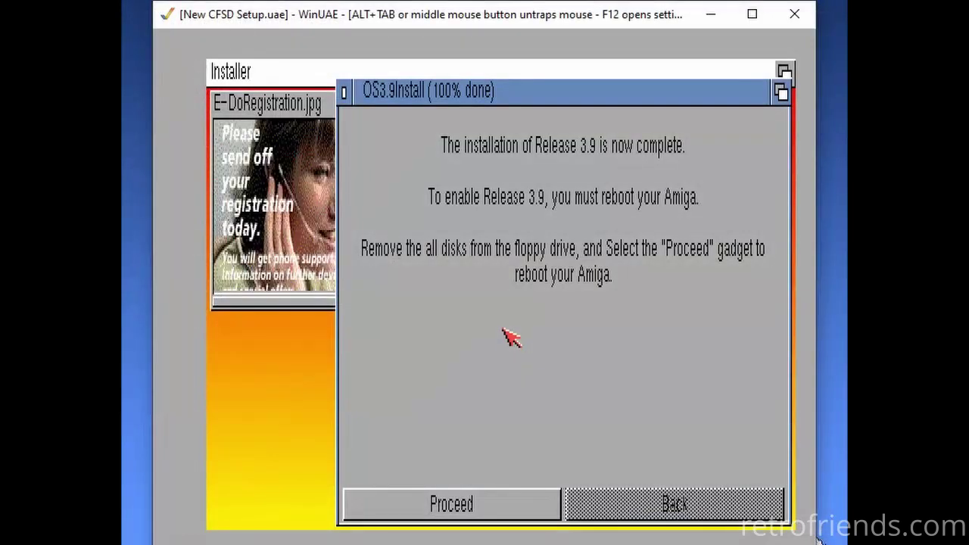
click(492, 512)
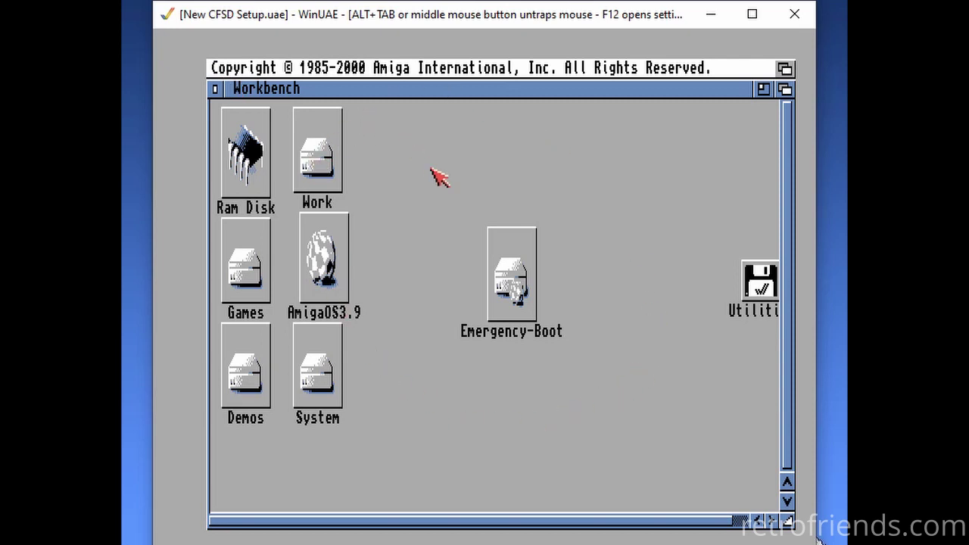
- Remove the CD1 AmigaOS39 device from the emulated drives and reset the Amiga
key(F12)
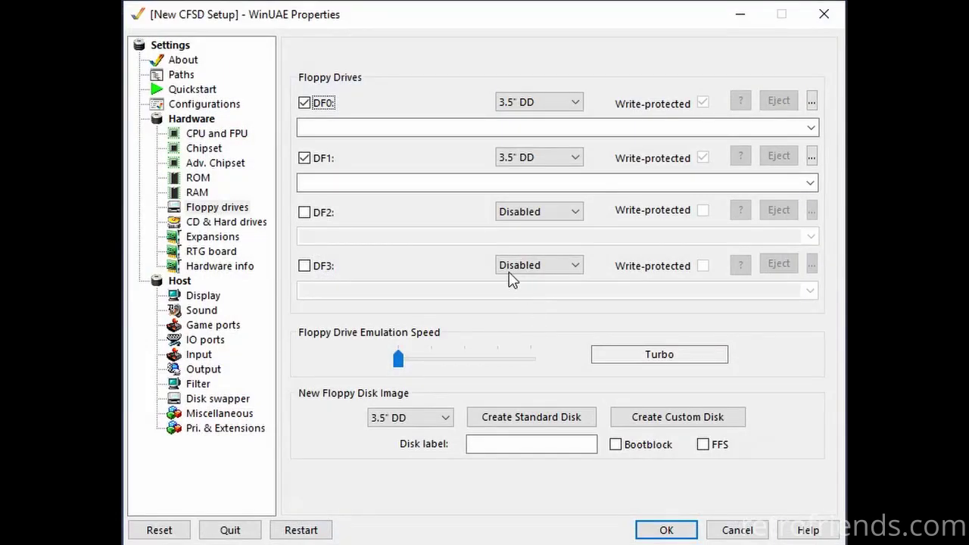
click(244, 227)
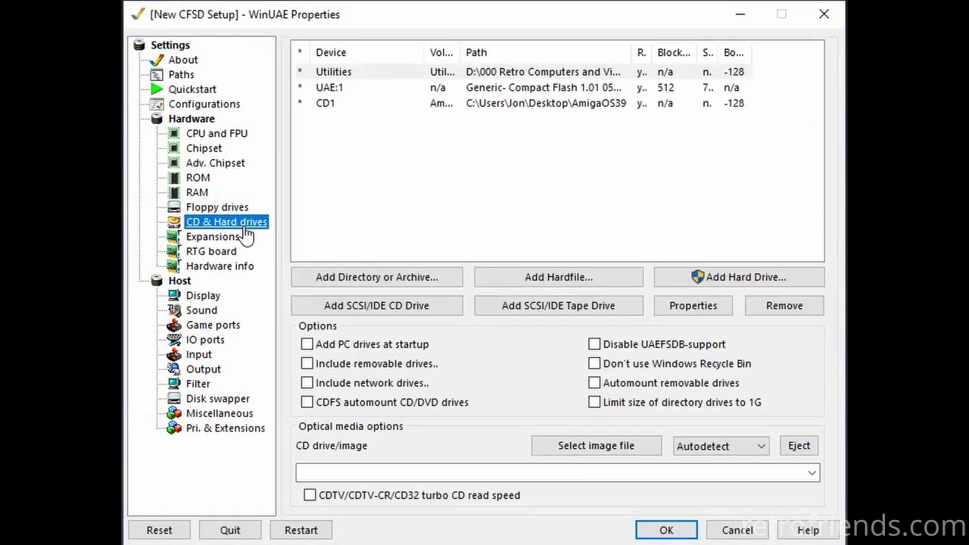
click(326, 106)
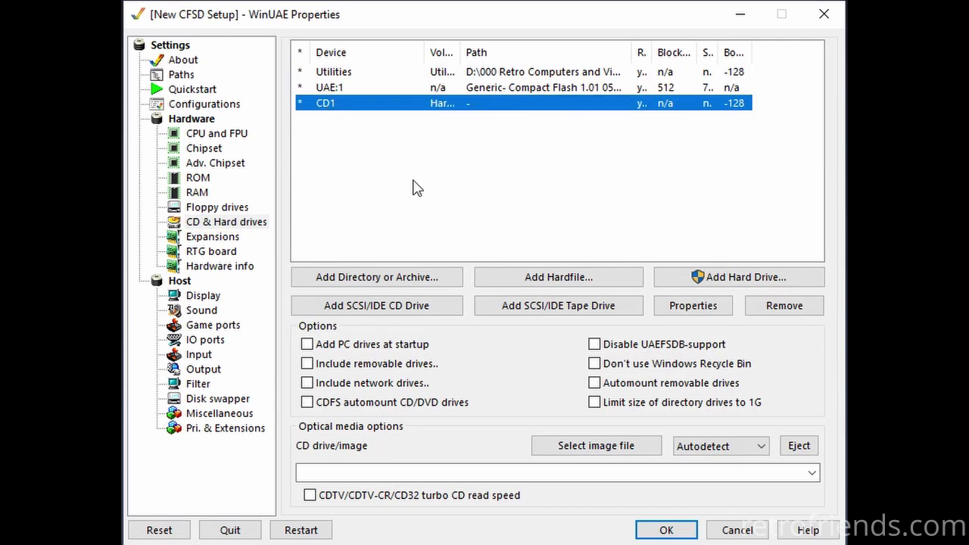
click(783, 303)
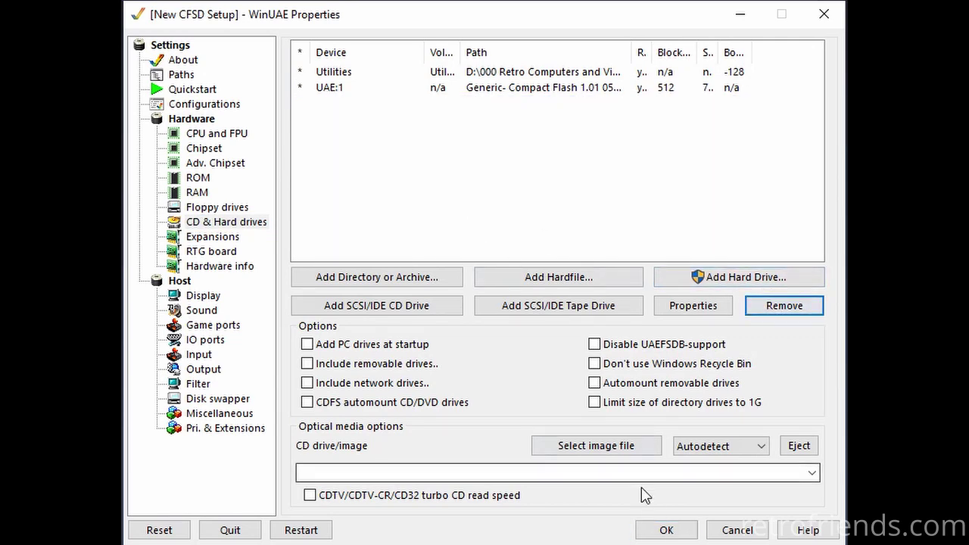
click(666, 530)
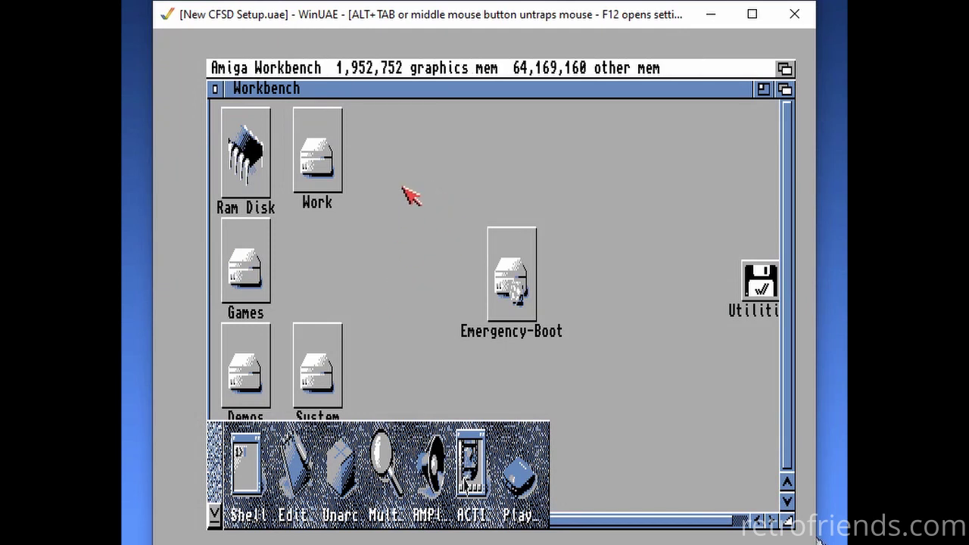
key(F12)
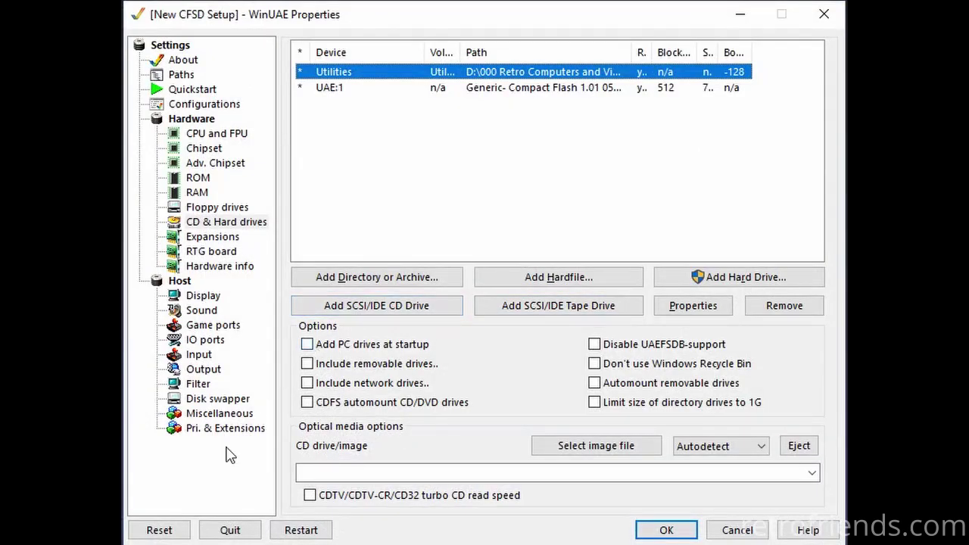
click(179, 532)
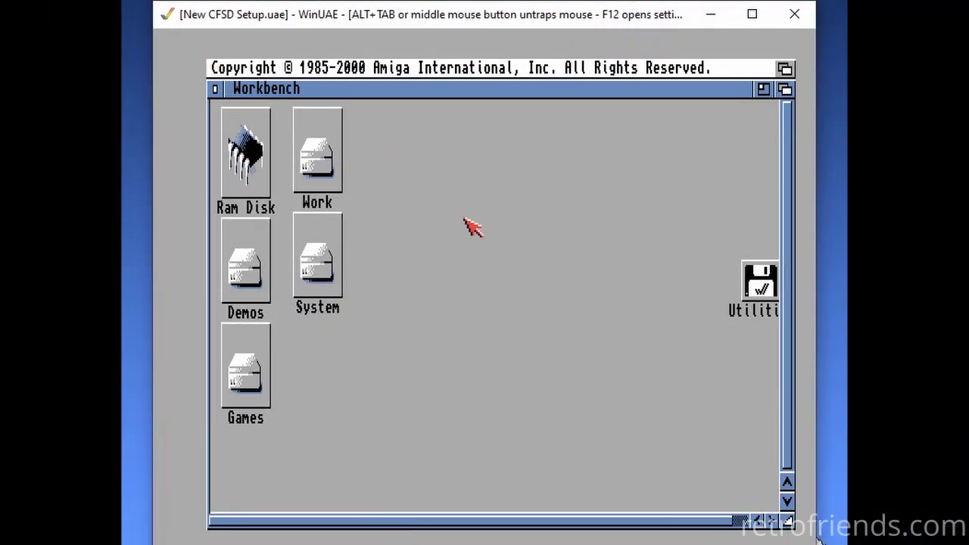
- Open the System volume's Prefs drawer and launch the ScreenMode preferences
double_click(317, 261)
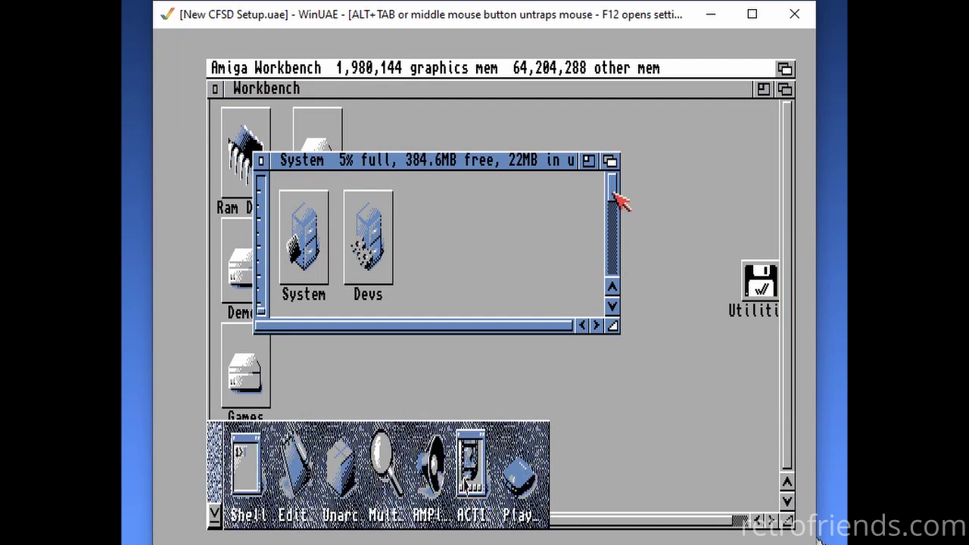
drag(610, 190, 636, 277)
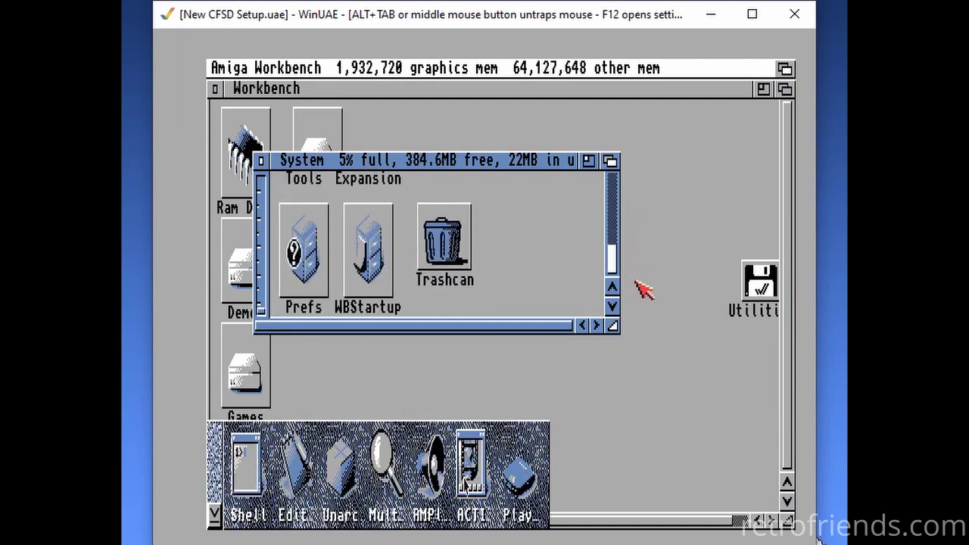
double_click(318, 251)
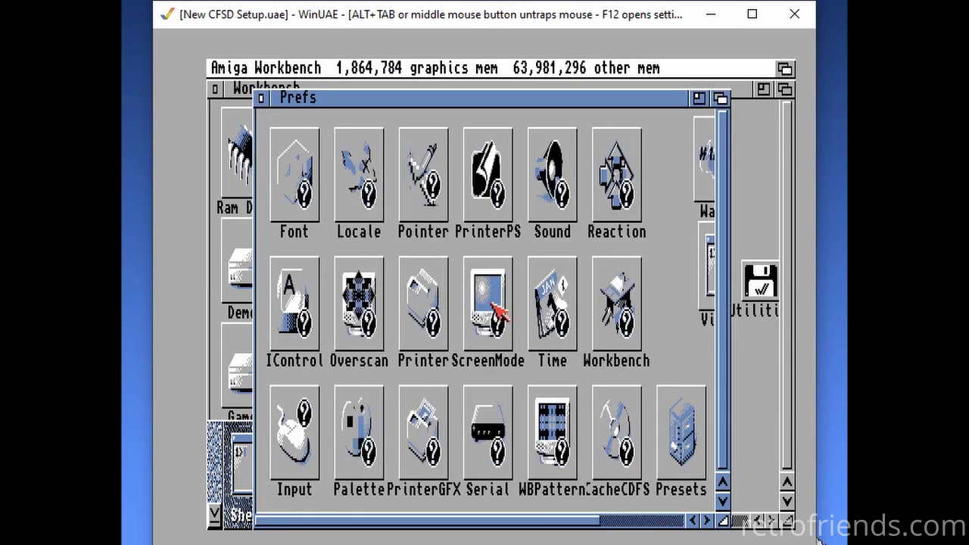
double_click(496, 309)
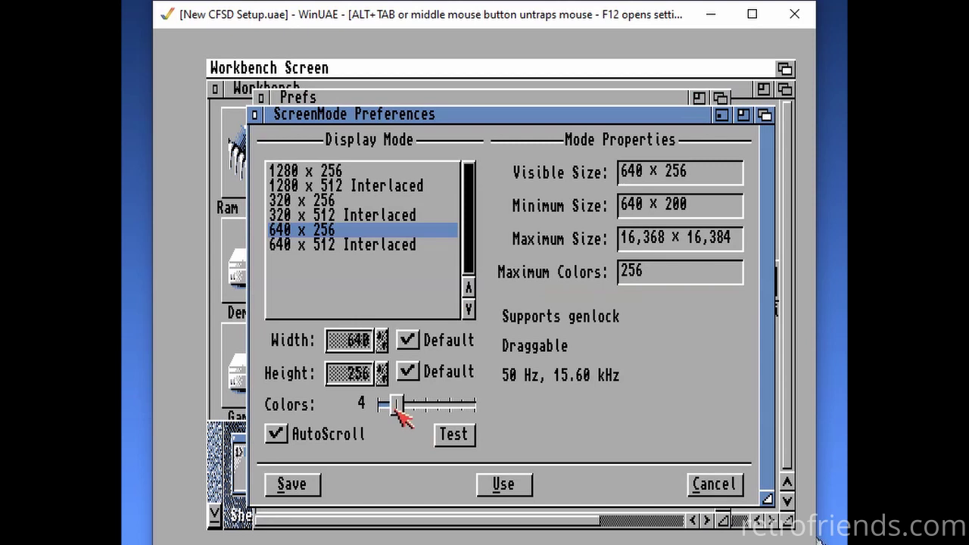
- Set the Workbench screen to 640 x 512 Interlaced with 64 colors, save the preferences, and close the Prefs drawer
drag(401, 406, 449, 414)
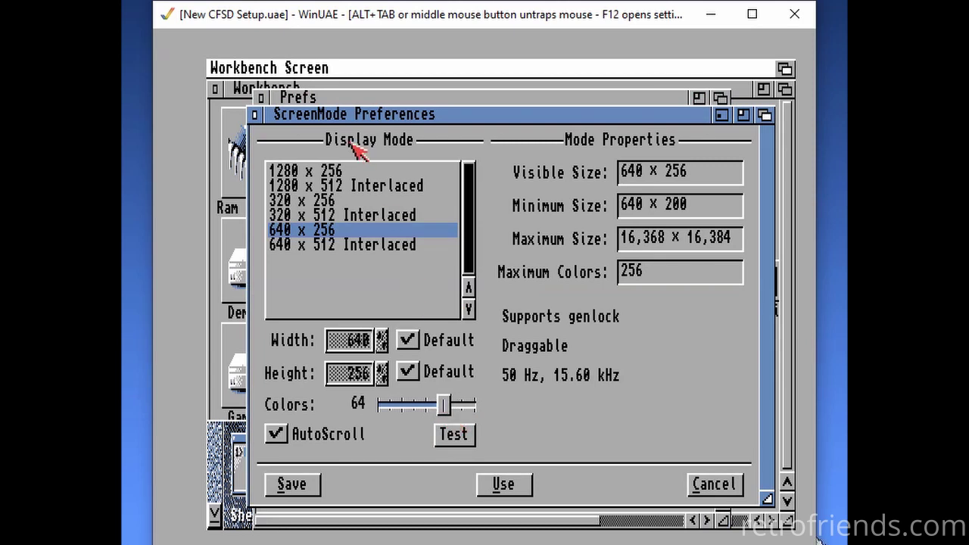
click(330, 250)
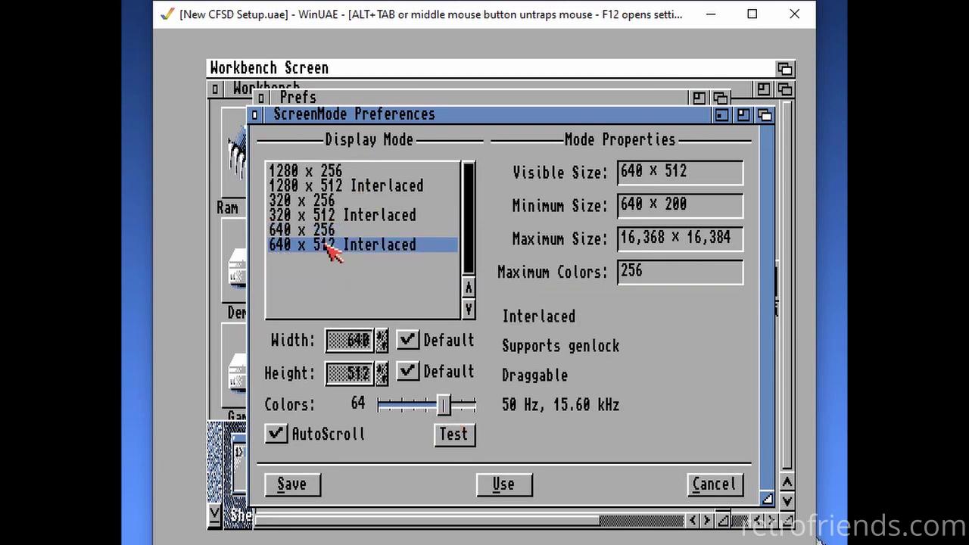
click(291, 485)
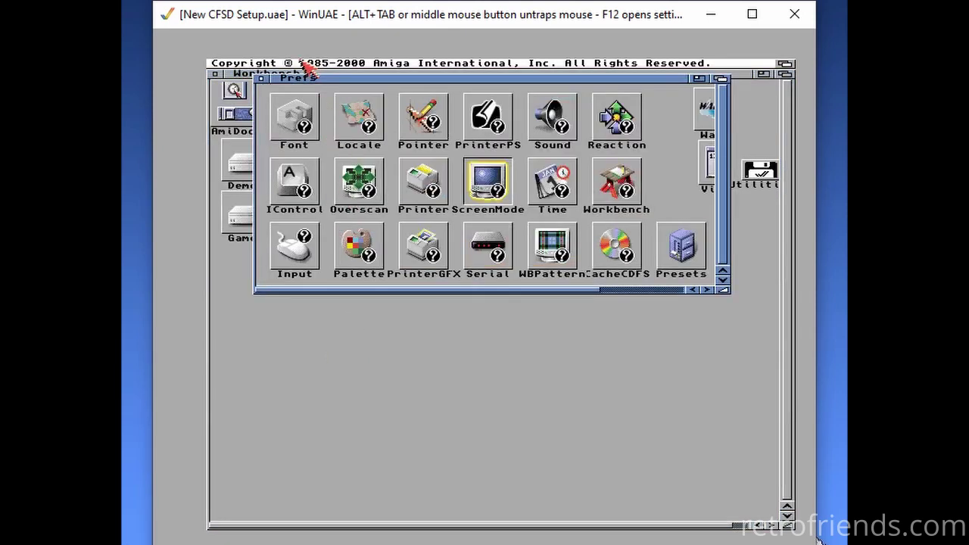
click(261, 78)
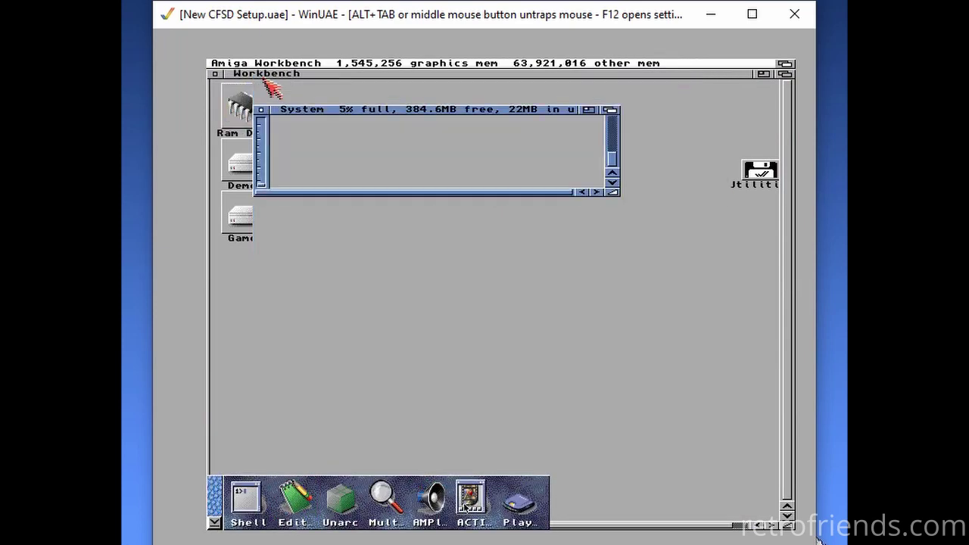
- Close the System volume window and copy the DOpus4 drawer from the Utilities volume into the Work volume
click(262, 111)
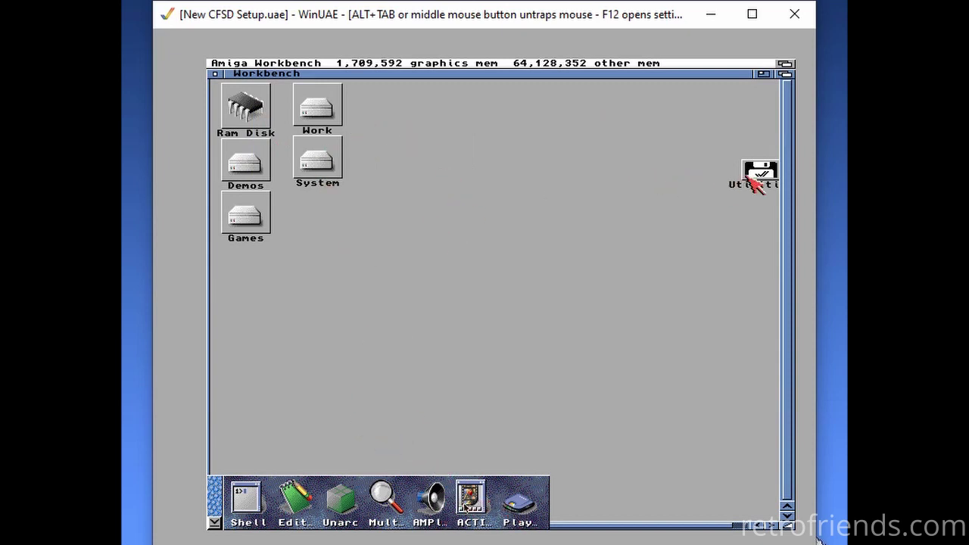
double_click(318, 114)
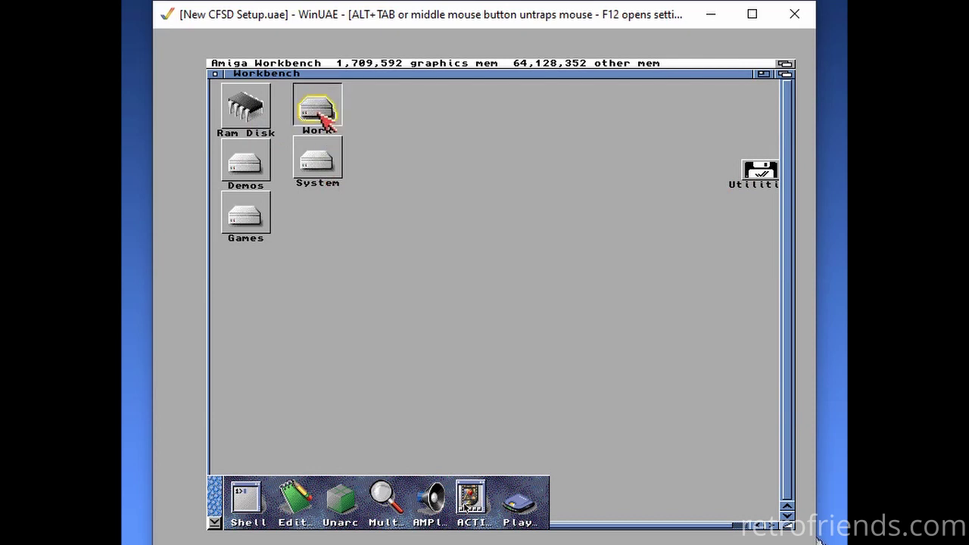
double_click(764, 182)
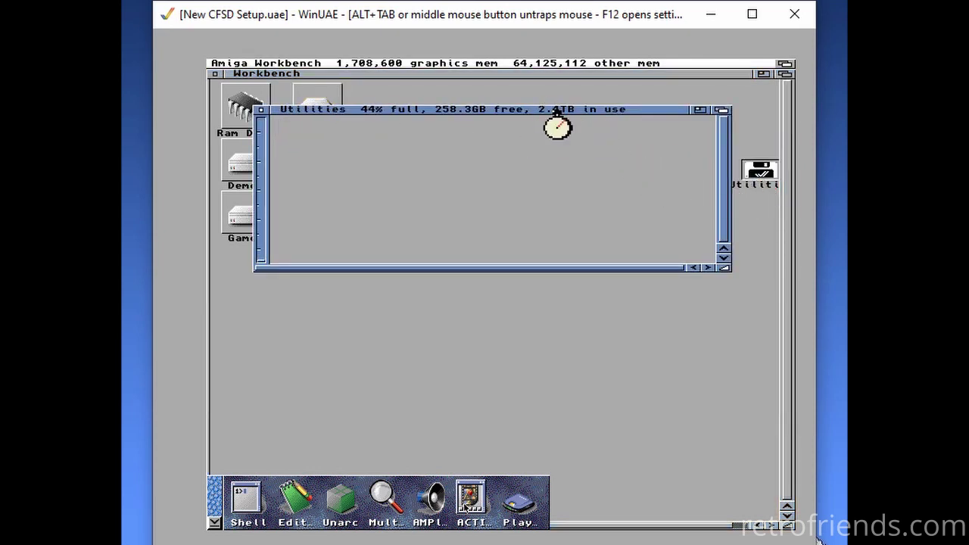
drag(560, 110, 628, 257)
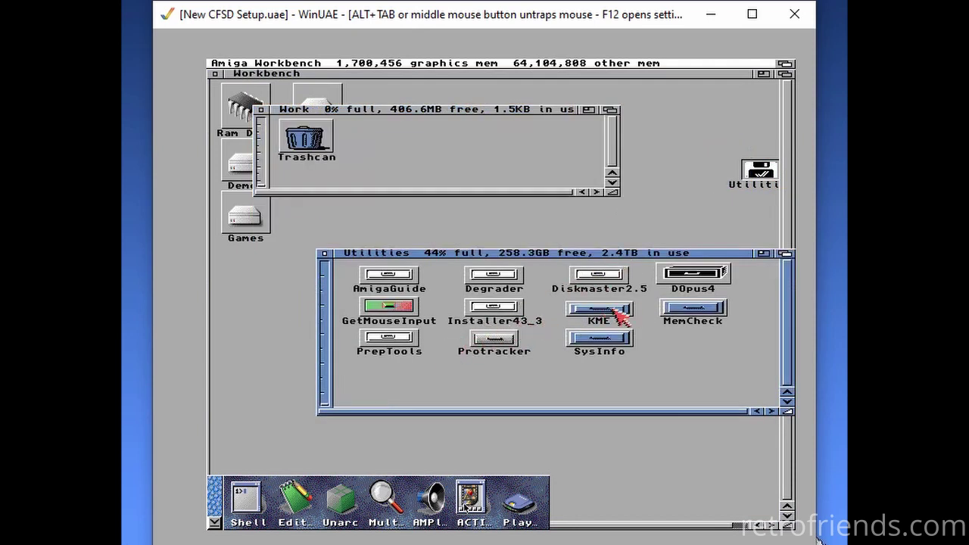
drag(691, 278, 396, 147)
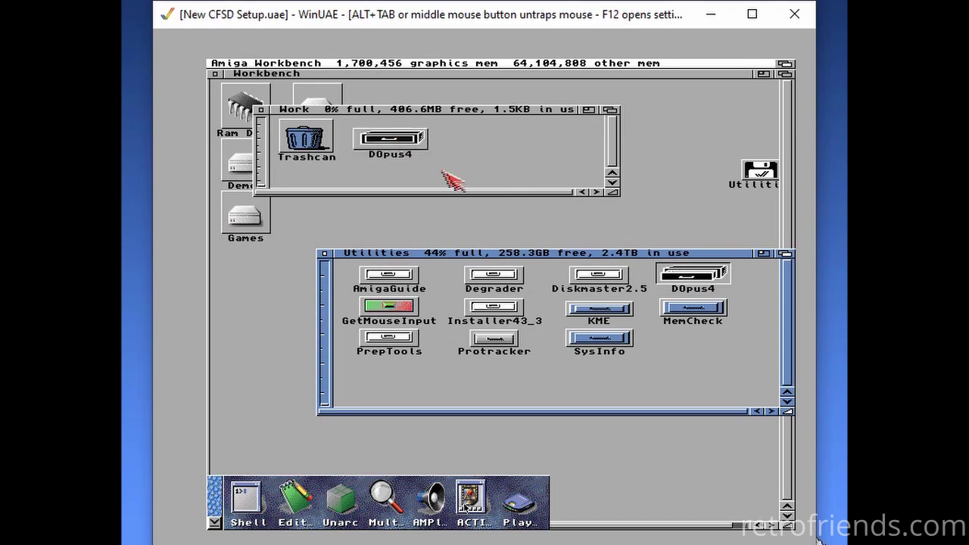
- Bring up the emulator's properties and quit the emulator completely
key(F12)
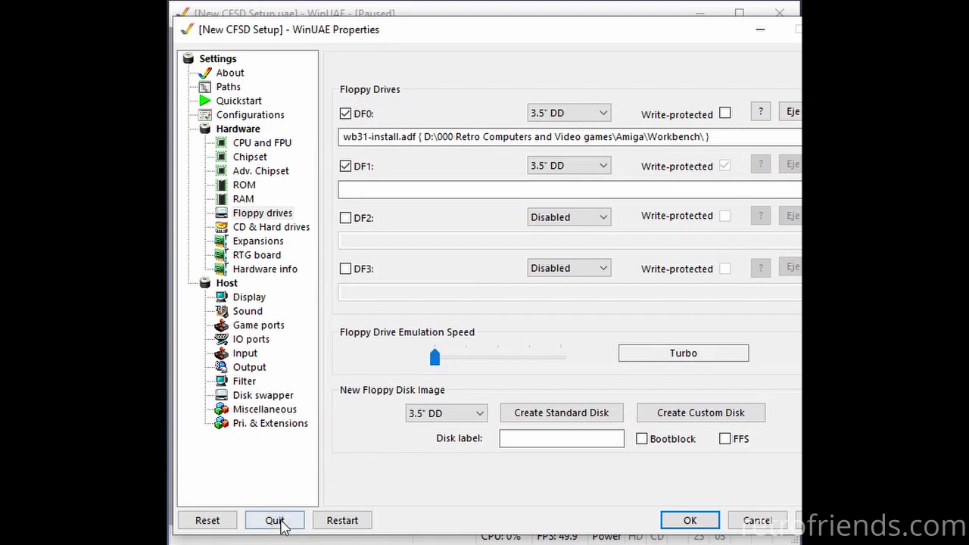
click(280, 522)
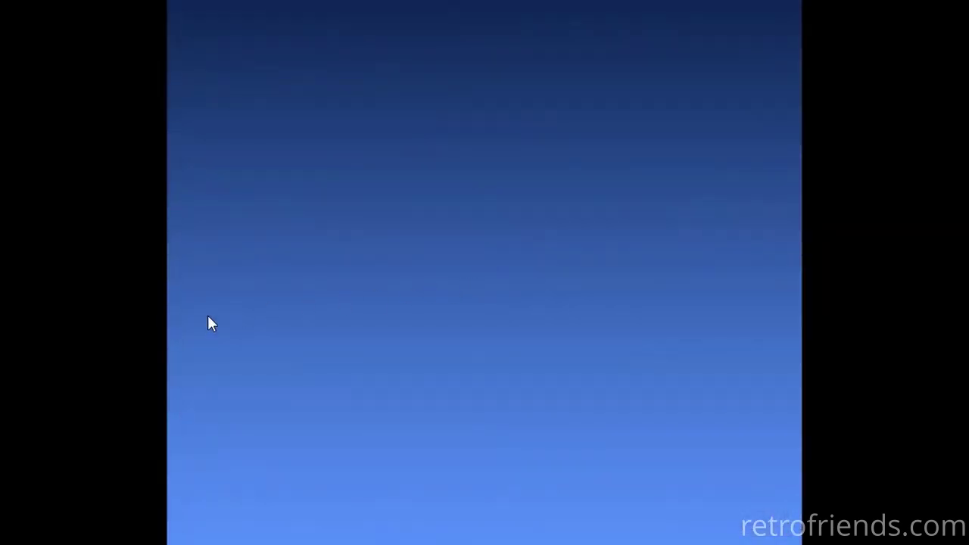